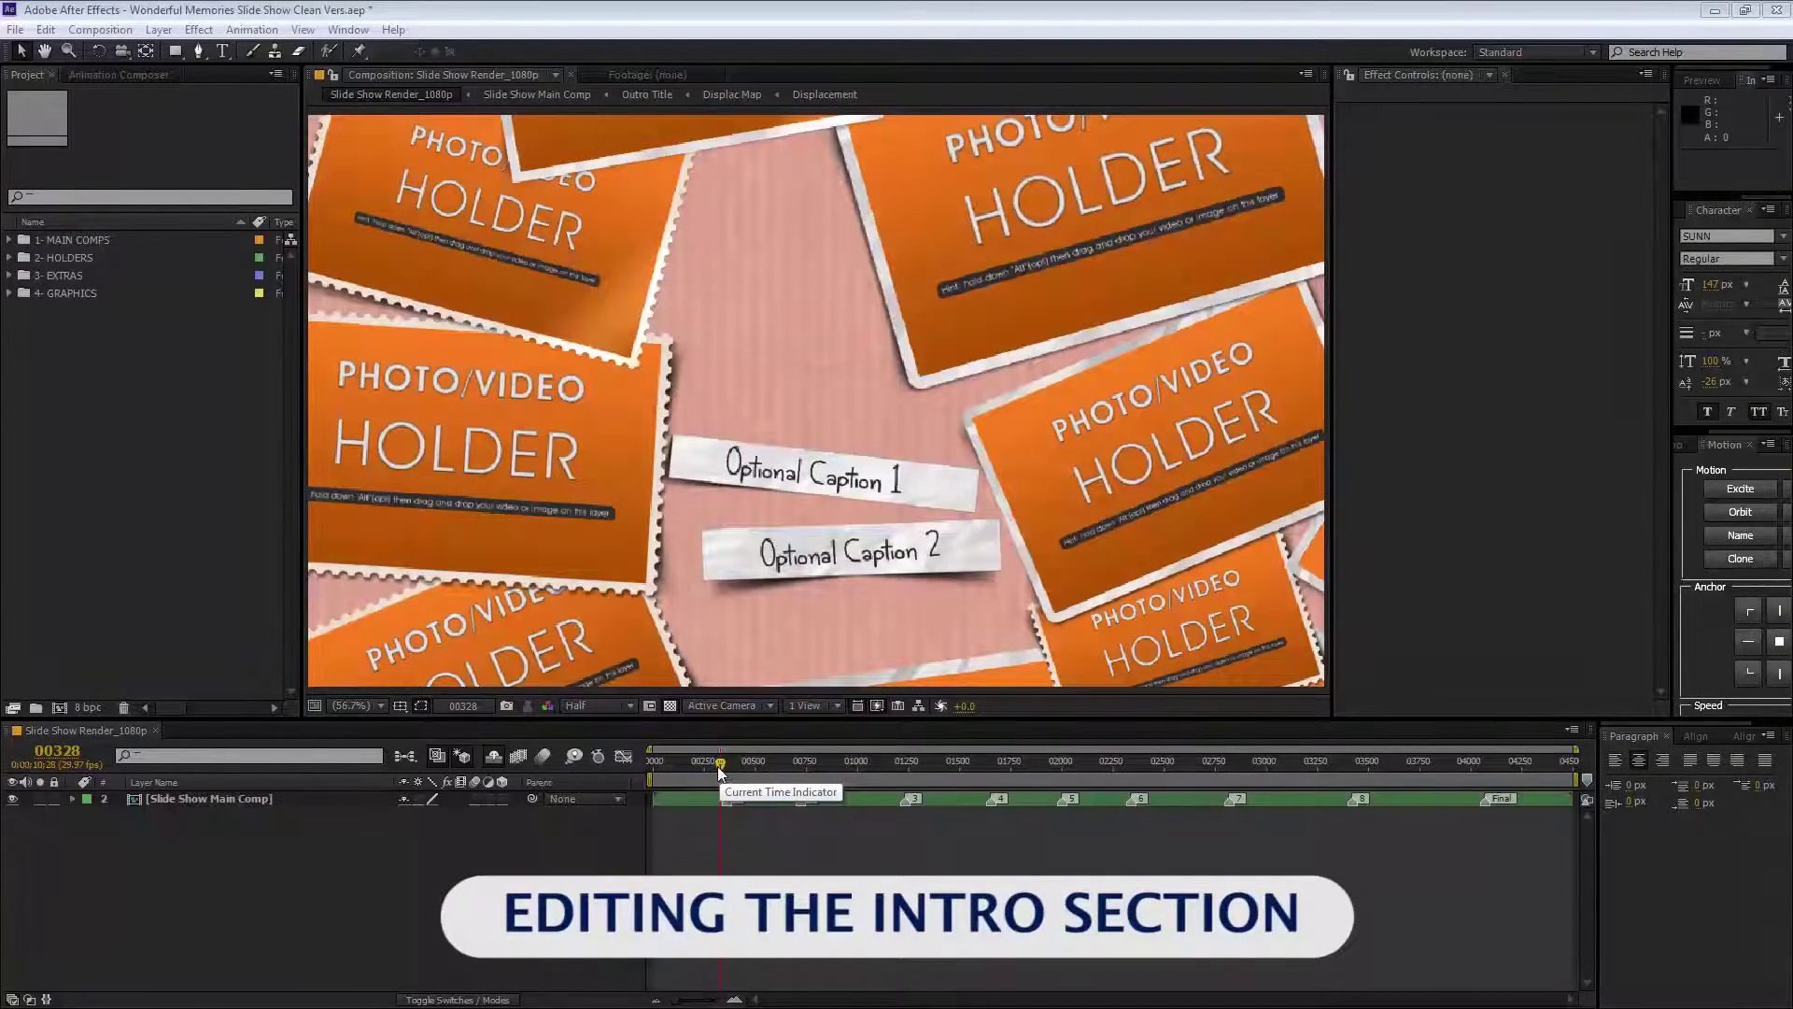
Expand the 1- MAIN COMPS folder and open the Slide Show Main Comp composition
{"action": "left_click", "coordinate": [108, 389]}
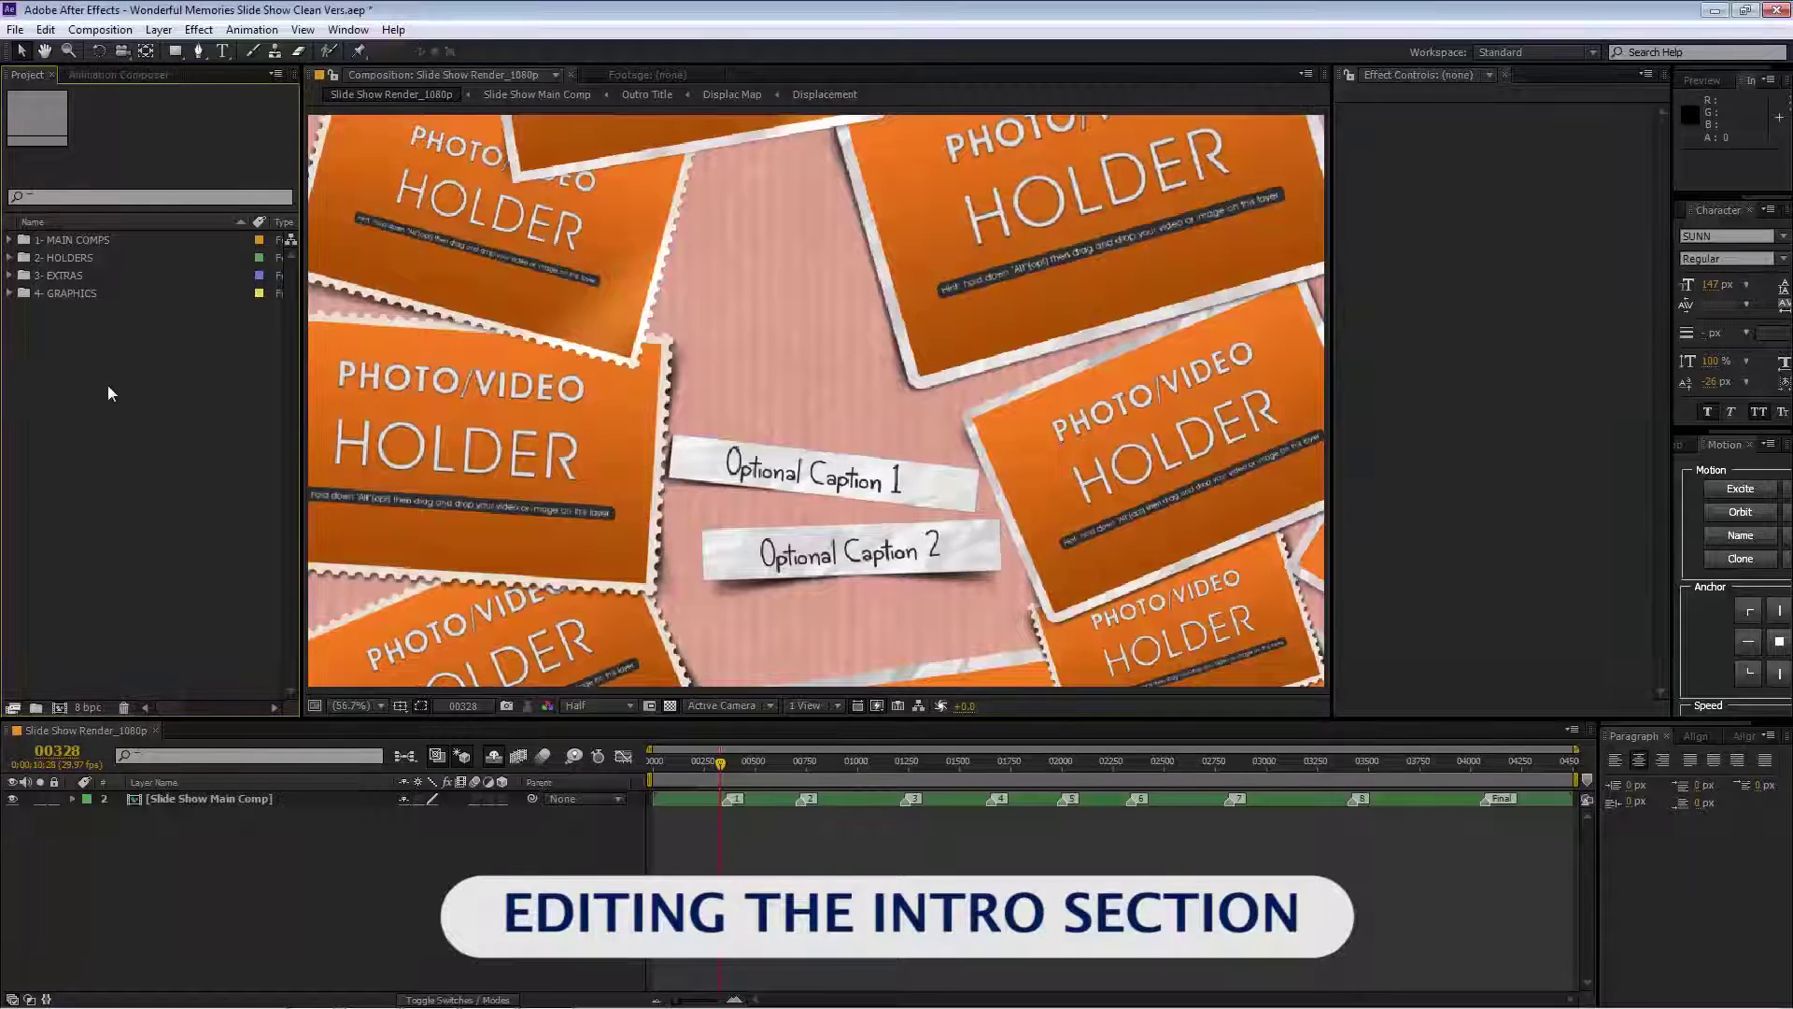
{"action": "left_click", "coordinate": [80, 241]}
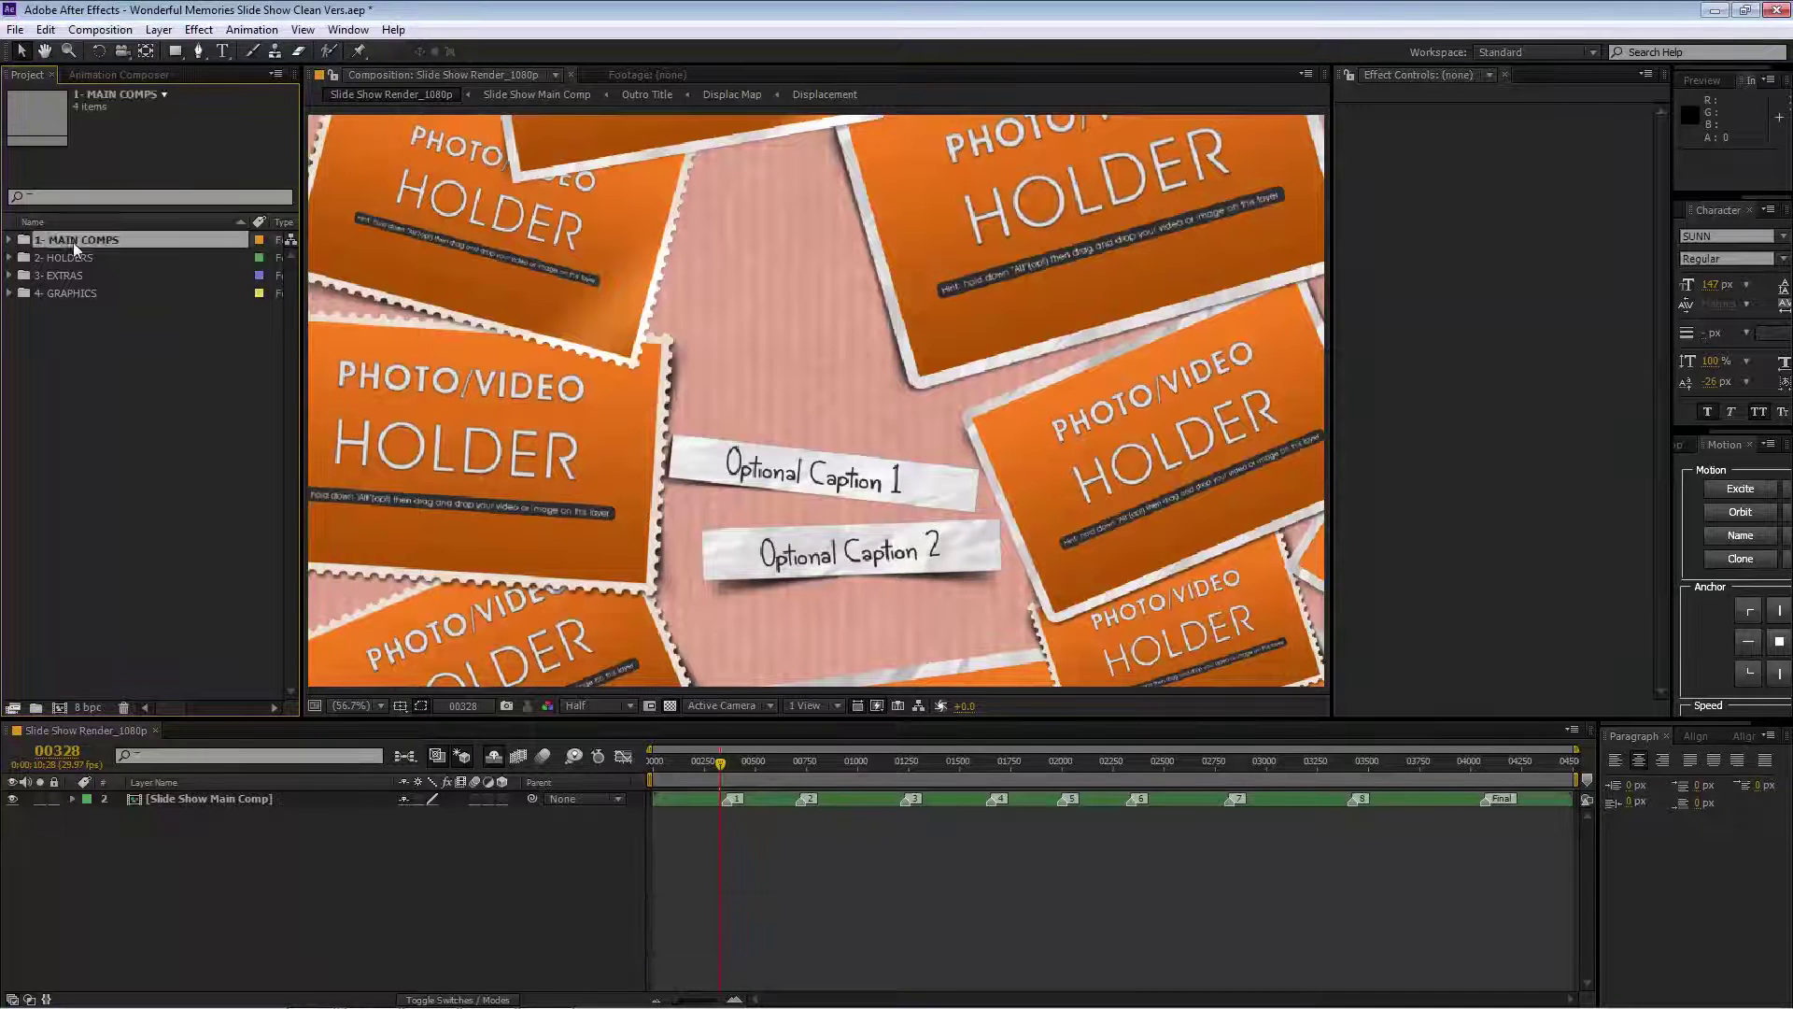
{"action": "left_click", "coordinate": [9, 240]}
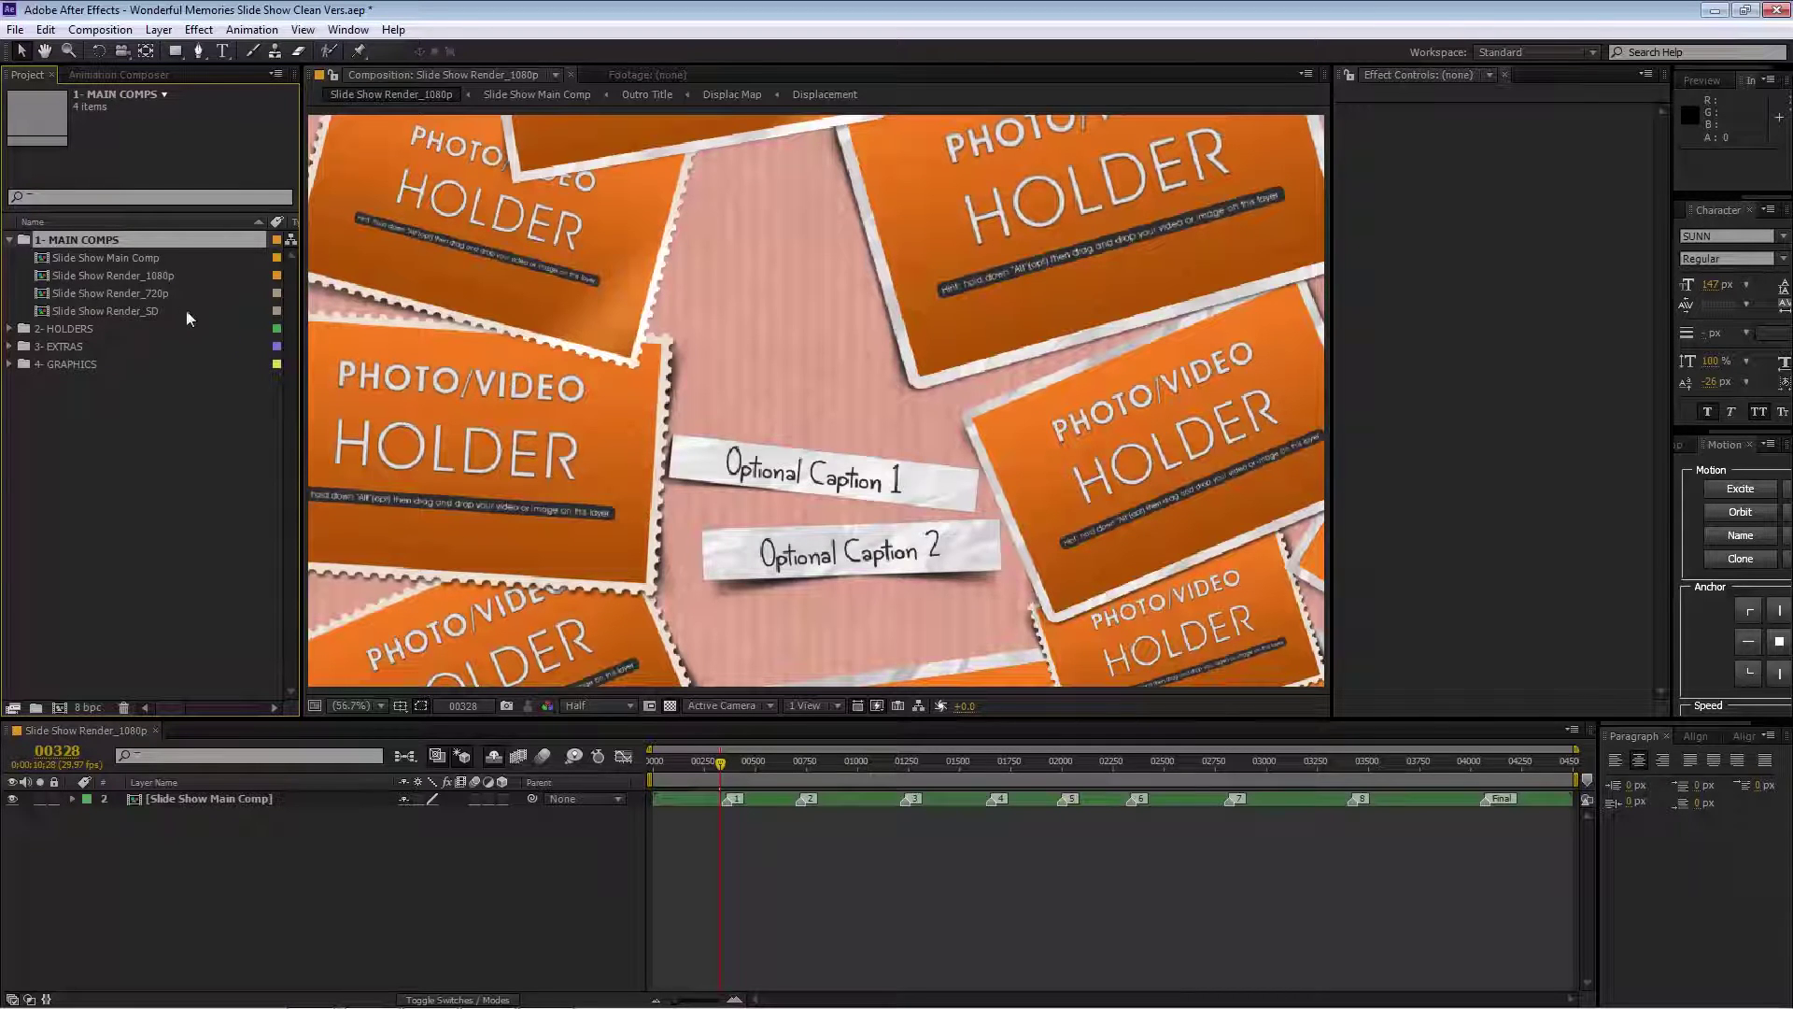
{"action": "left_click", "coordinate": [123, 259]}
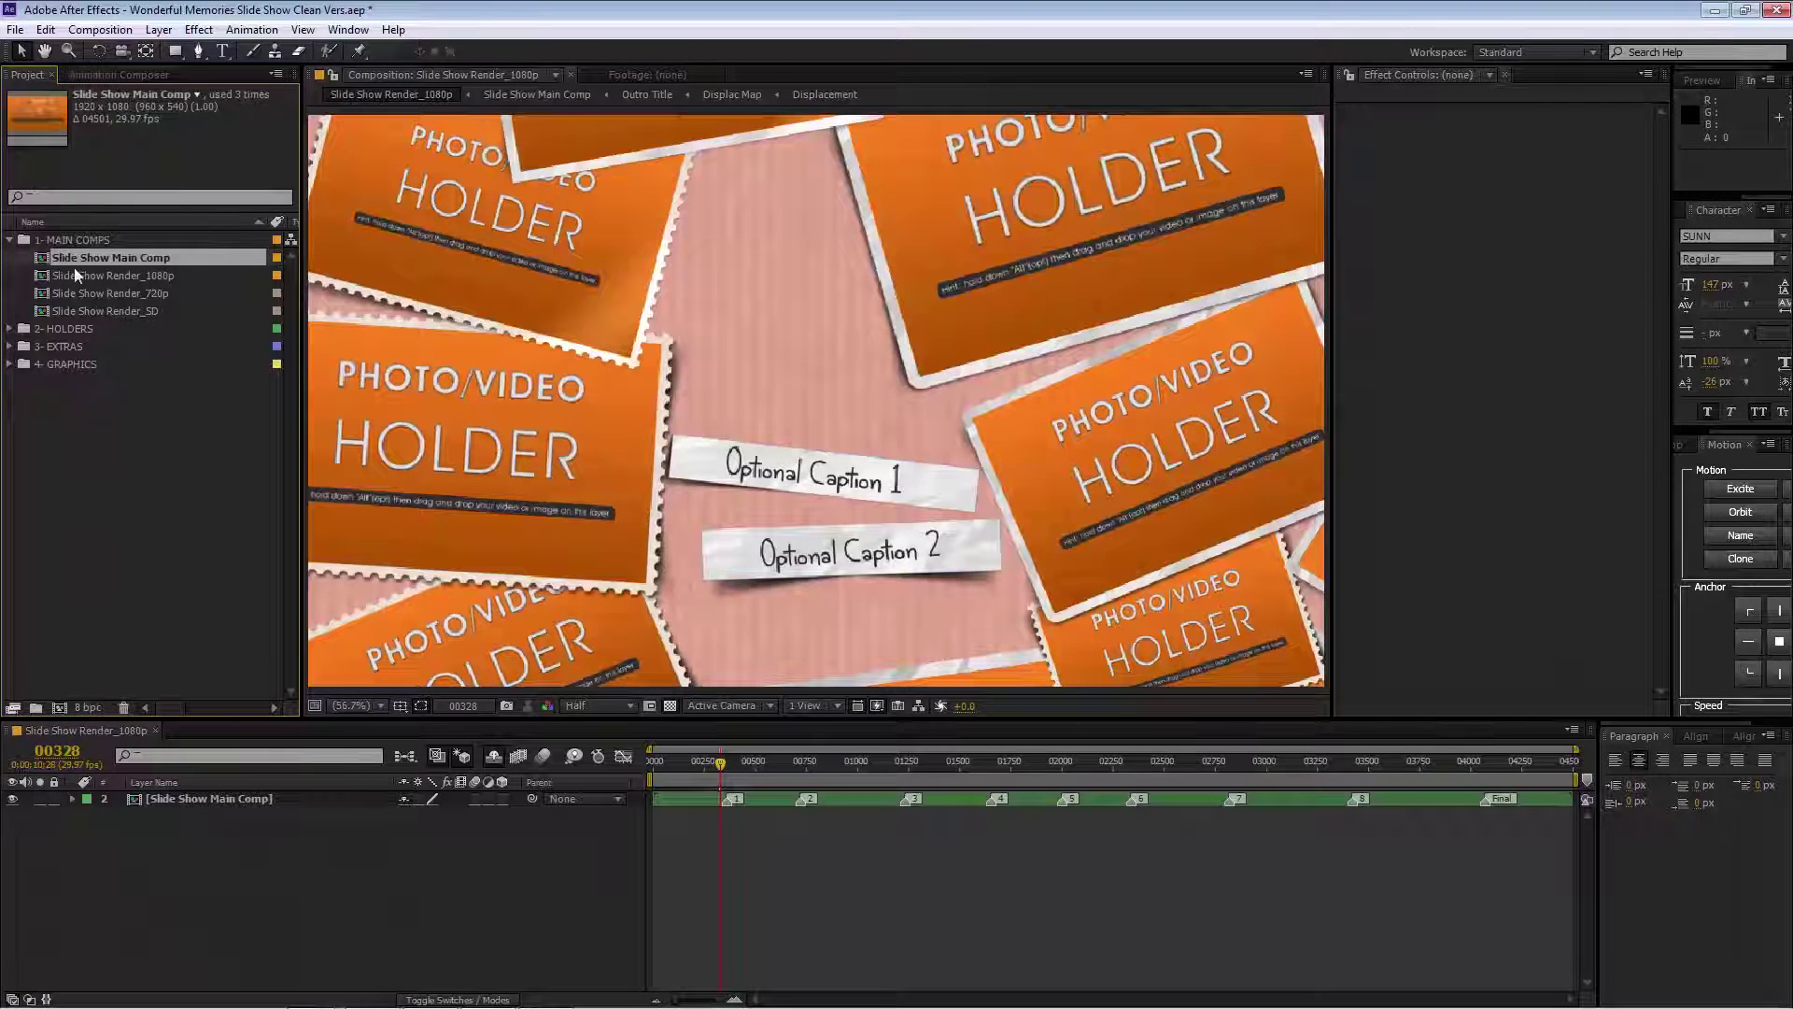
{"action": "double_click", "coordinate": [170, 260]}
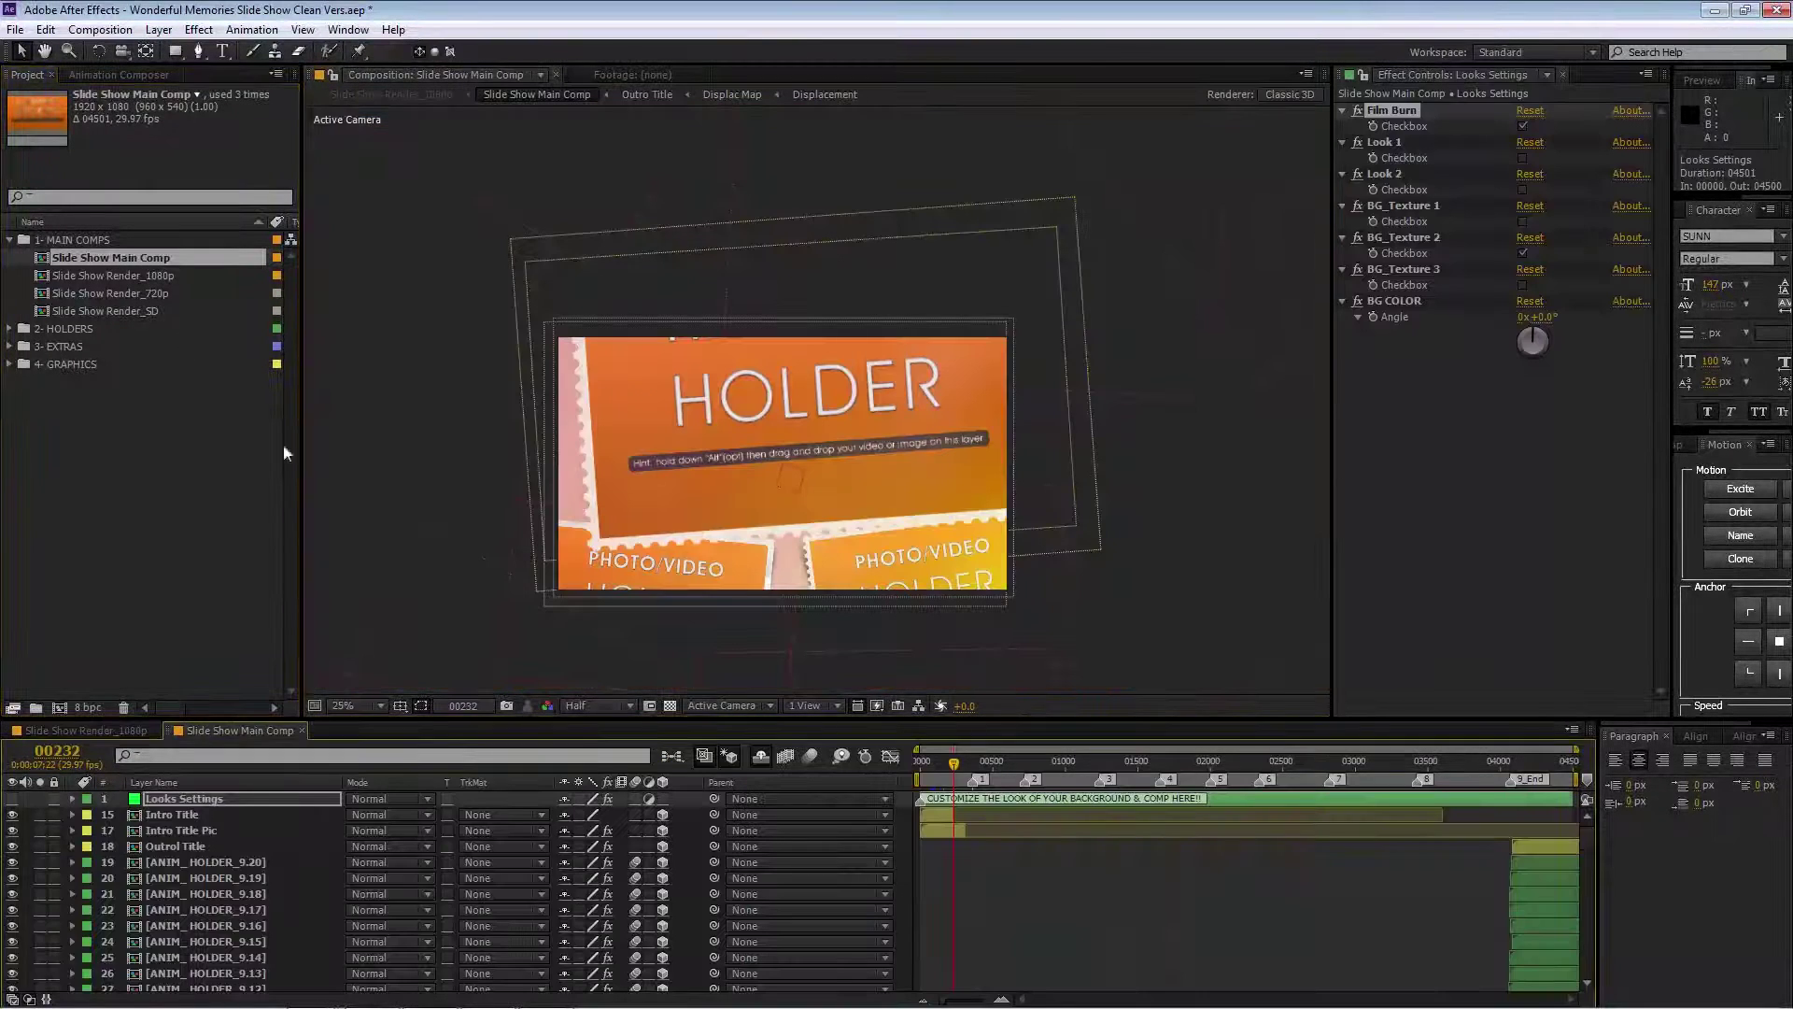
On the Looks Settings layer, toggle the Film Burn look off and on and select Look 1
{"action": "left_click", "coordinate": [214, 802]}
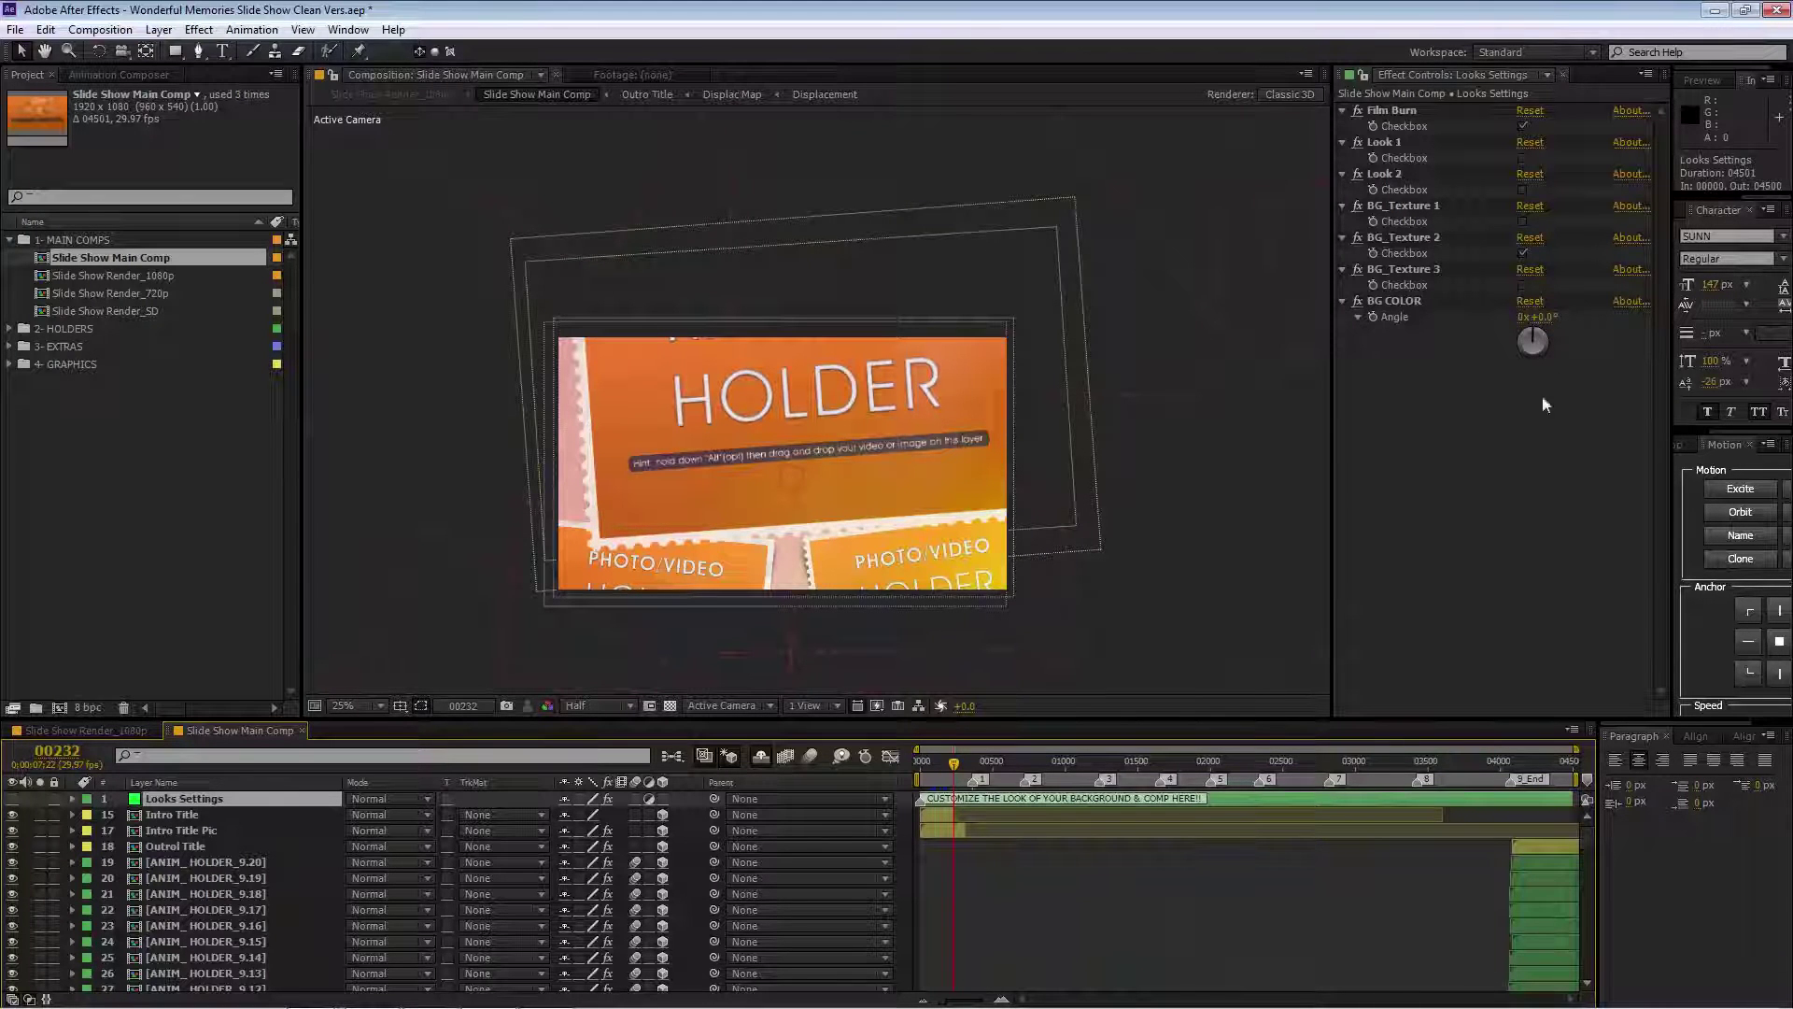
{"action": "left_click", "coordinate": [1524, 126]}
{"action": "left_click", "coordinate": [1523, 127]}
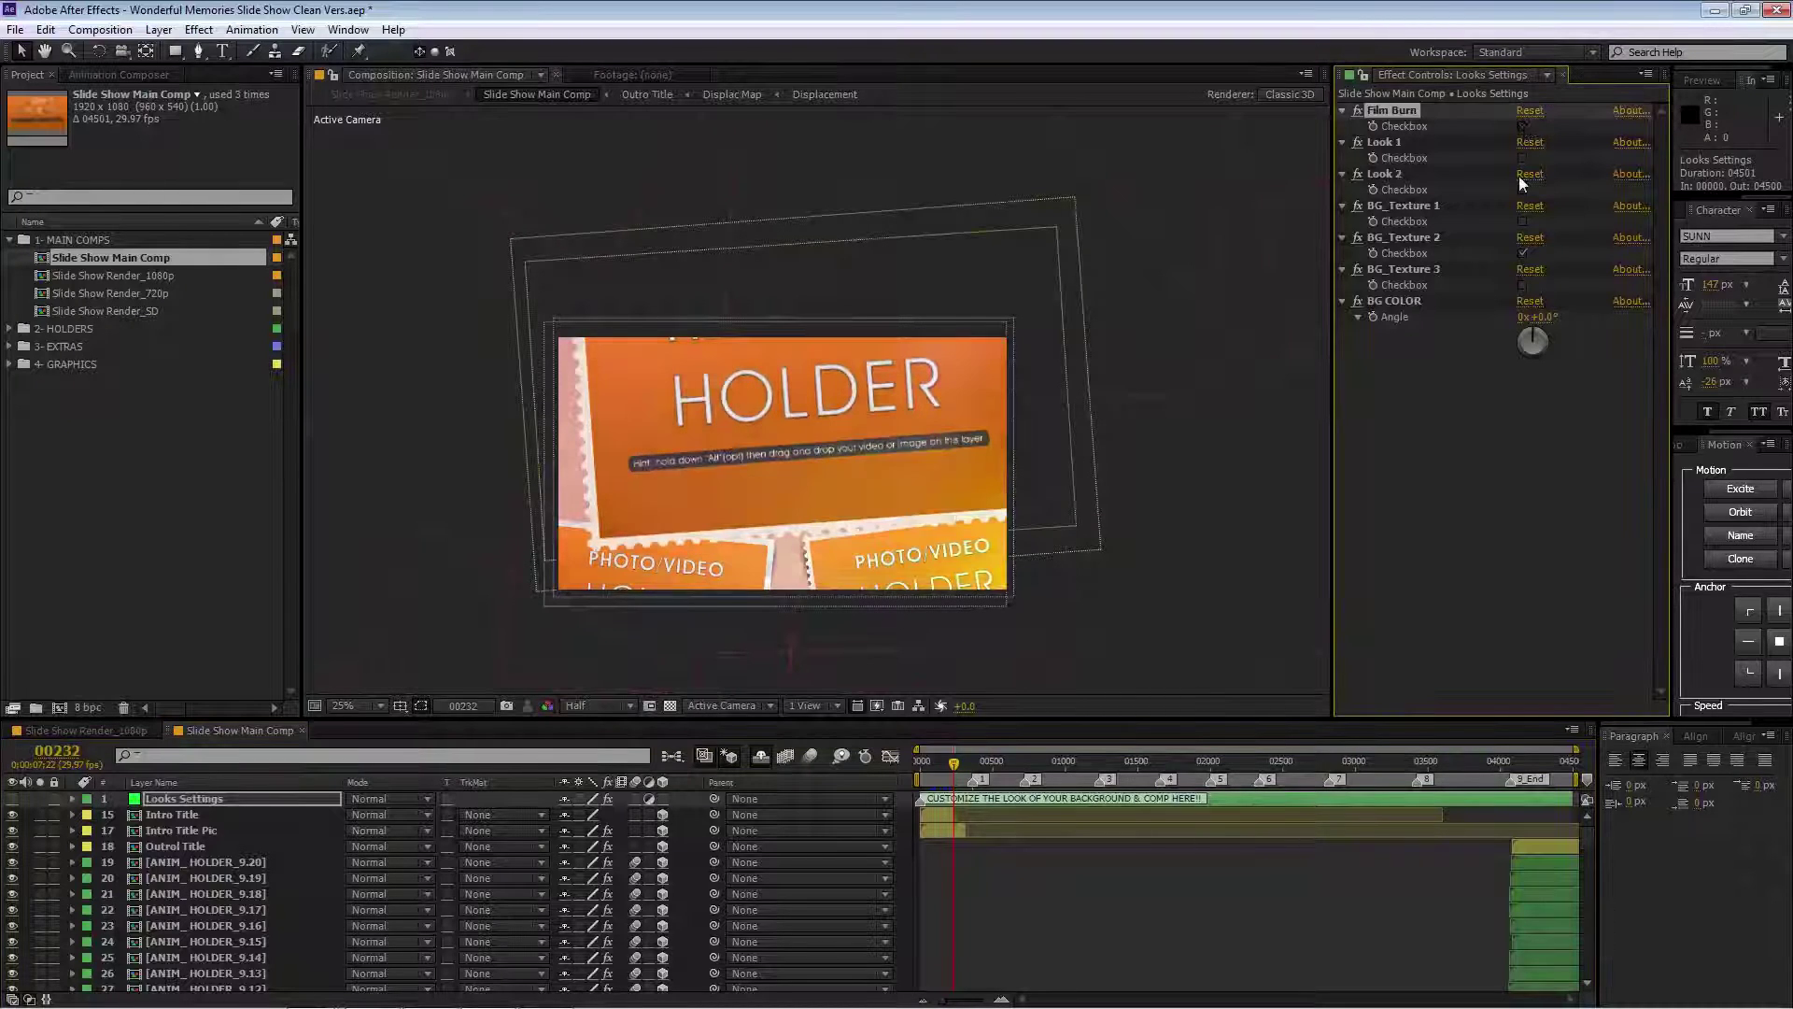
{"action": "left_click", "coordinate": [1517, 160]}
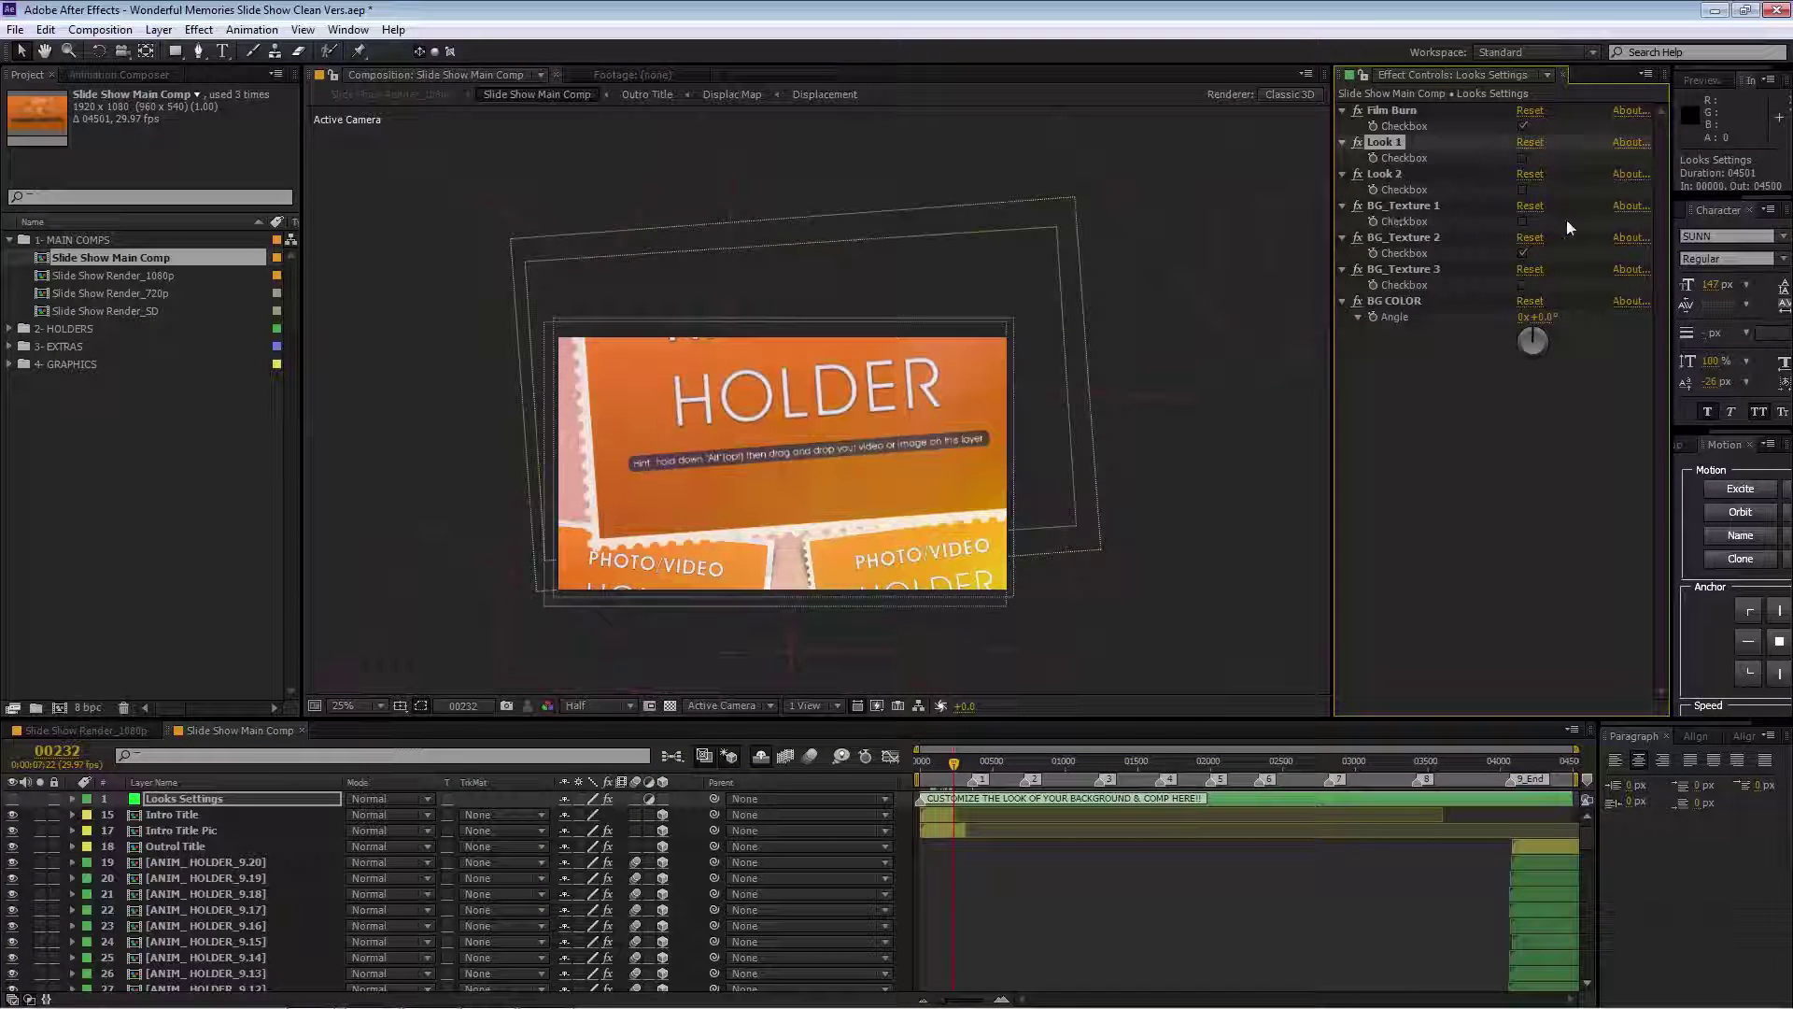
Try the BG_Texture 1 and BG_Texture 3 background textures
{"action": "left_click", "coordinate": [1523, 222]}
{"action": "left_click", "coordinate": [1523, 253]}
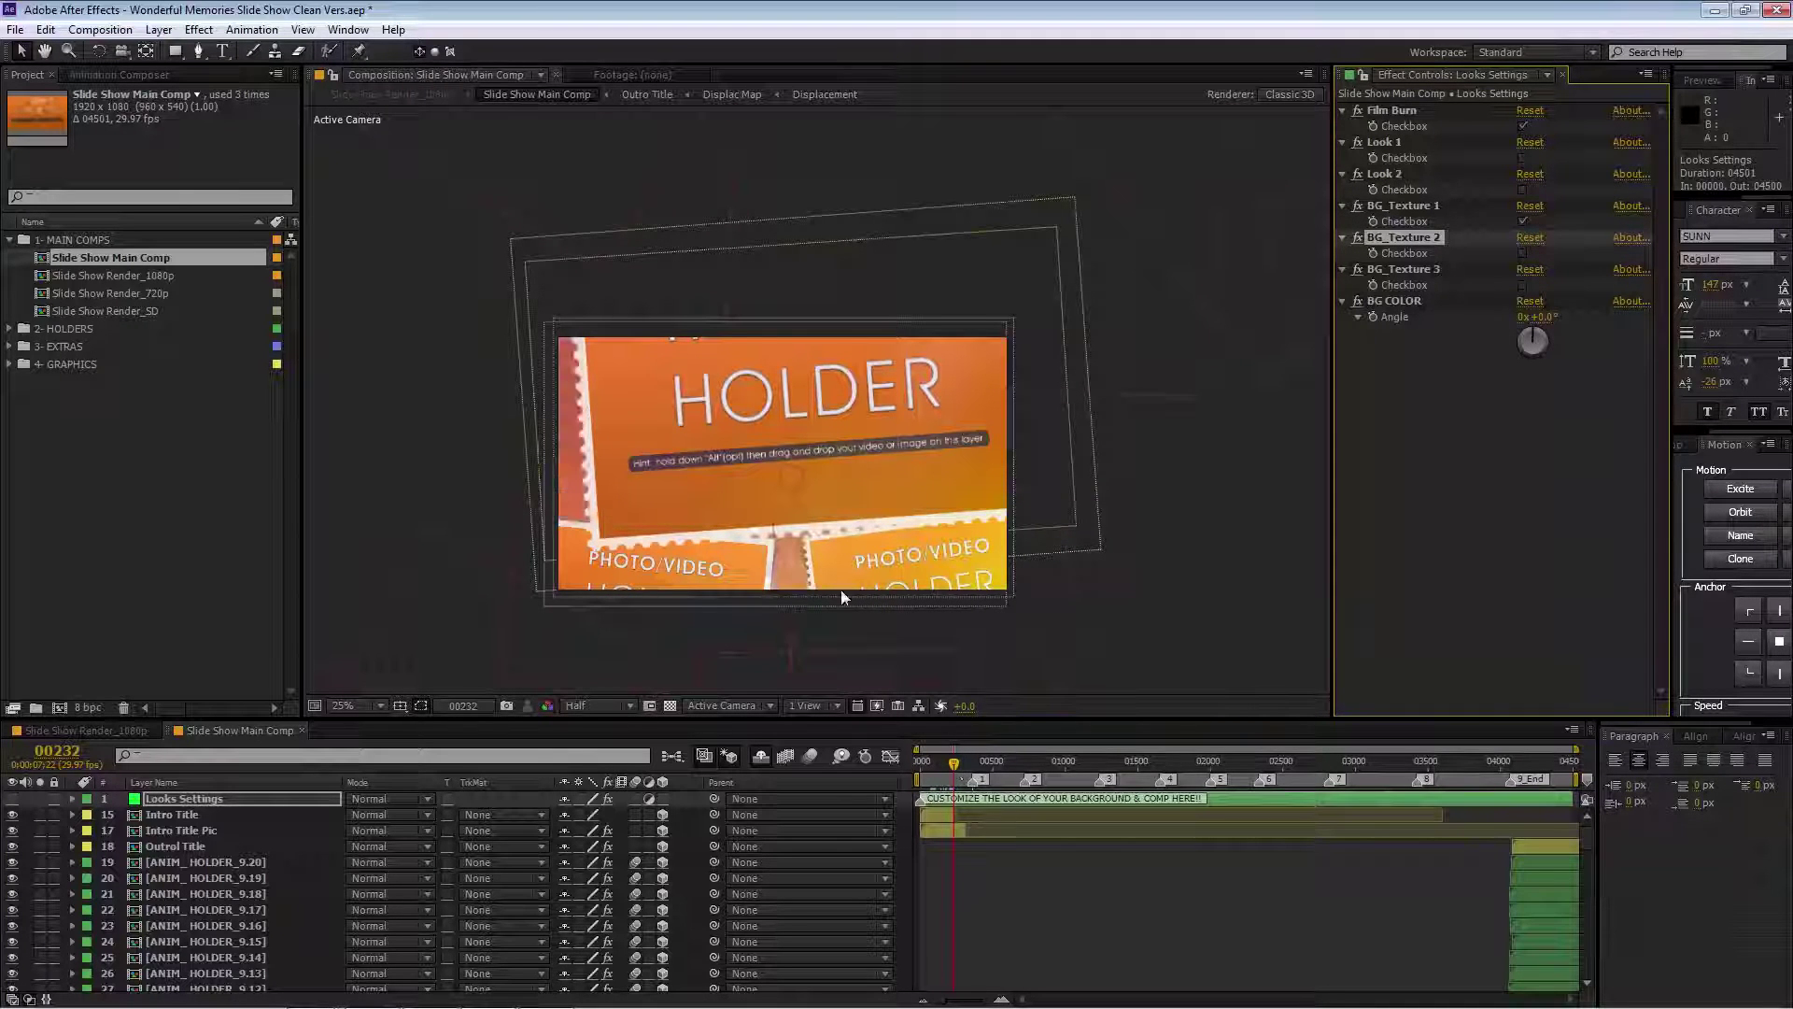
{"action": "left_click", "coordinate": [1524, 285]}
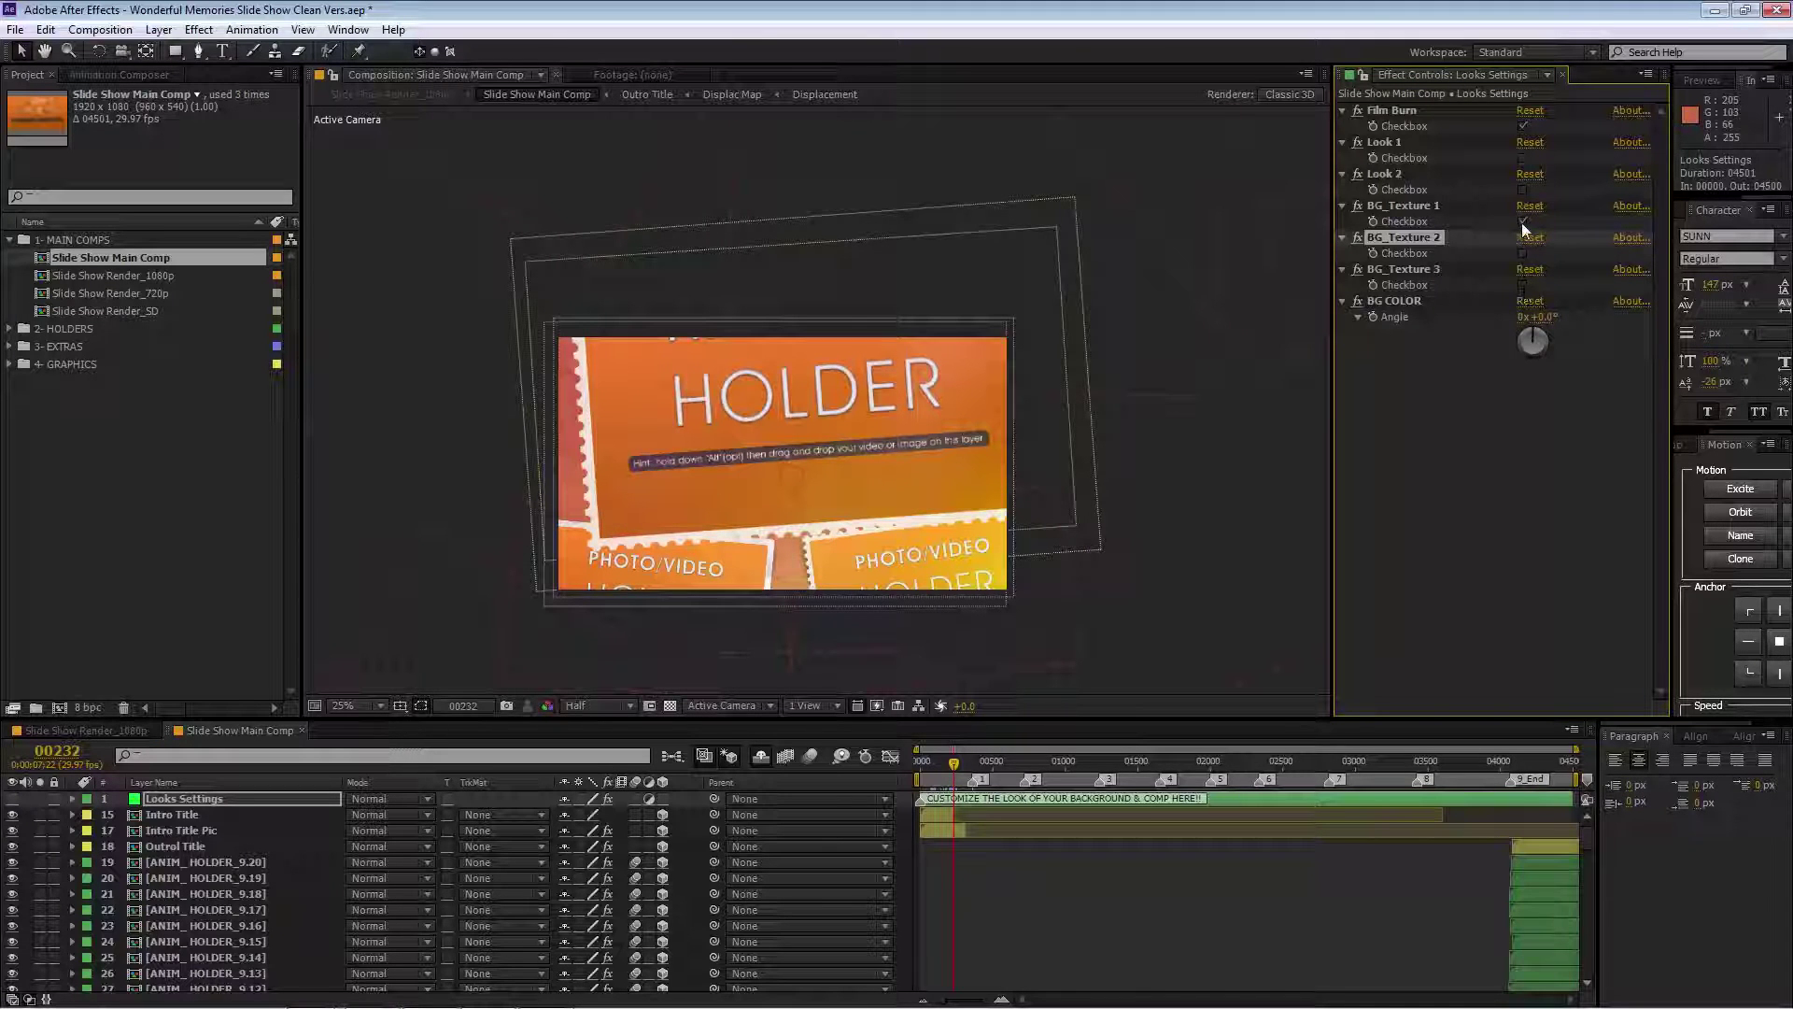
{"action": "left_click", "coordinate": [1522, 221]}
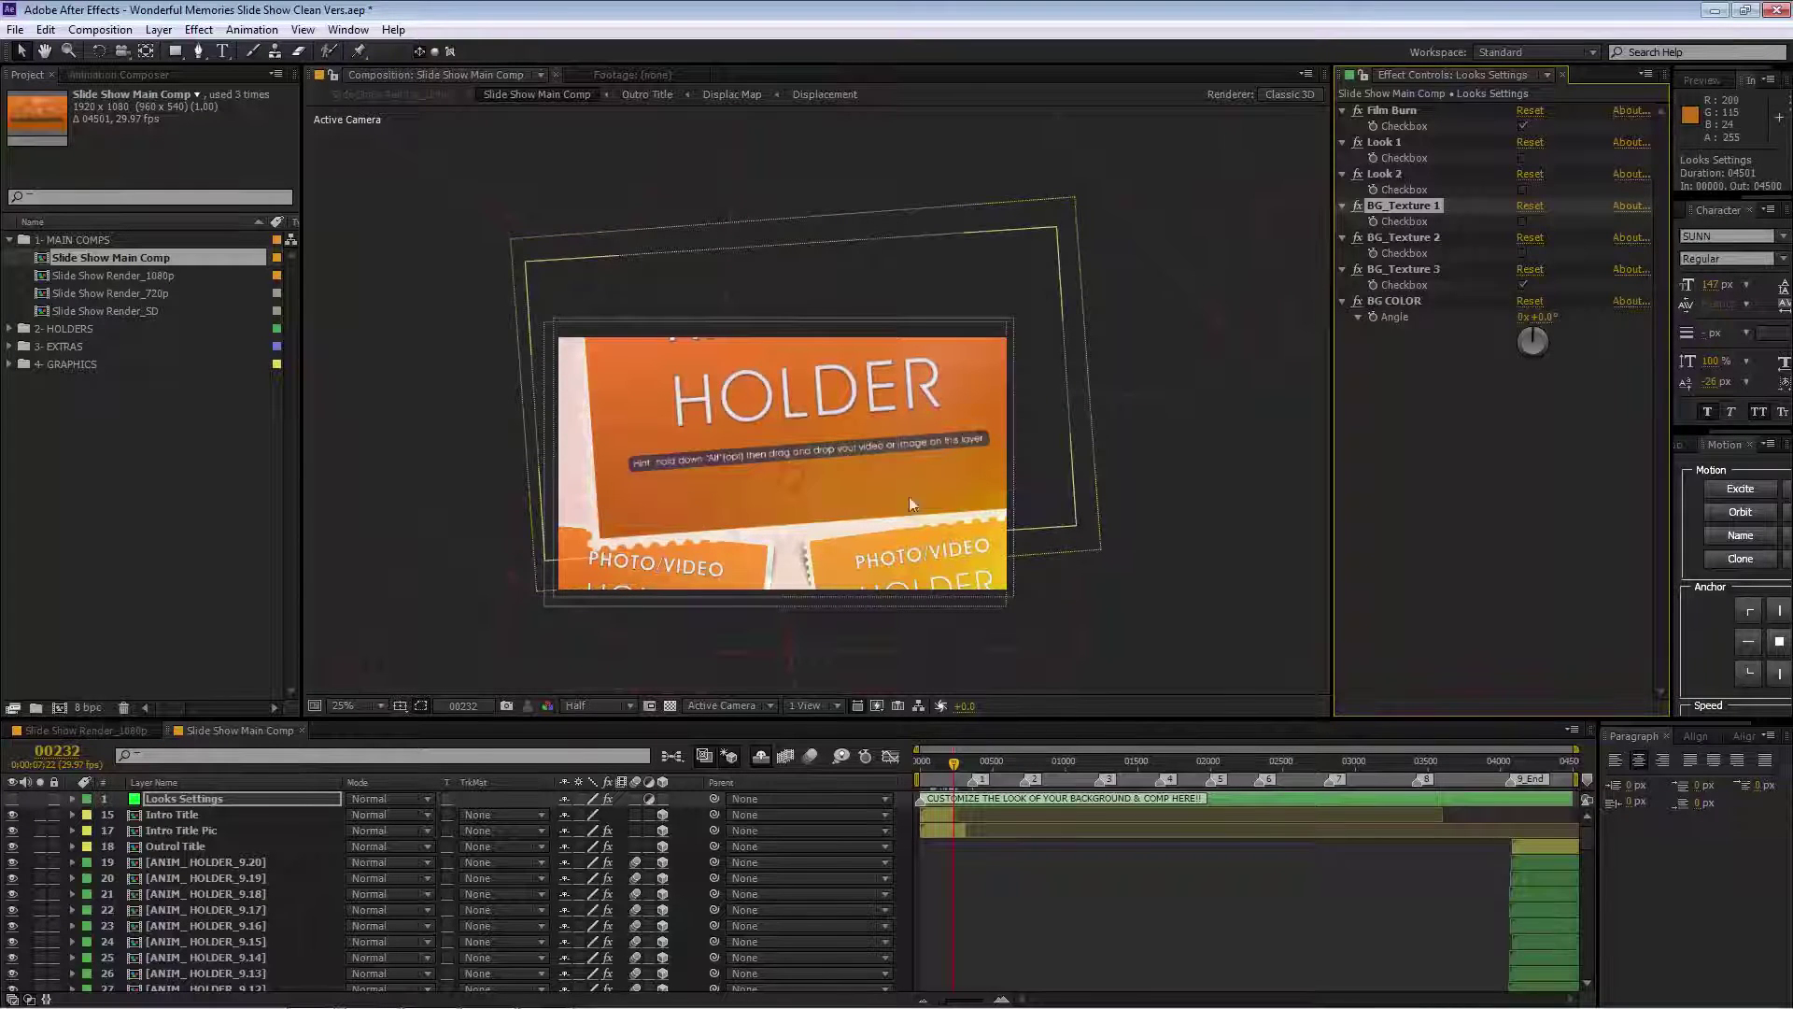
{"action": "left_click", "coordinate": [1528, 270]}
Restore BG_Texture 2, preview background hues, then set the BG COLOR Angle to 0° (pink)
{"action": "key", "text": "ctrl+z"}
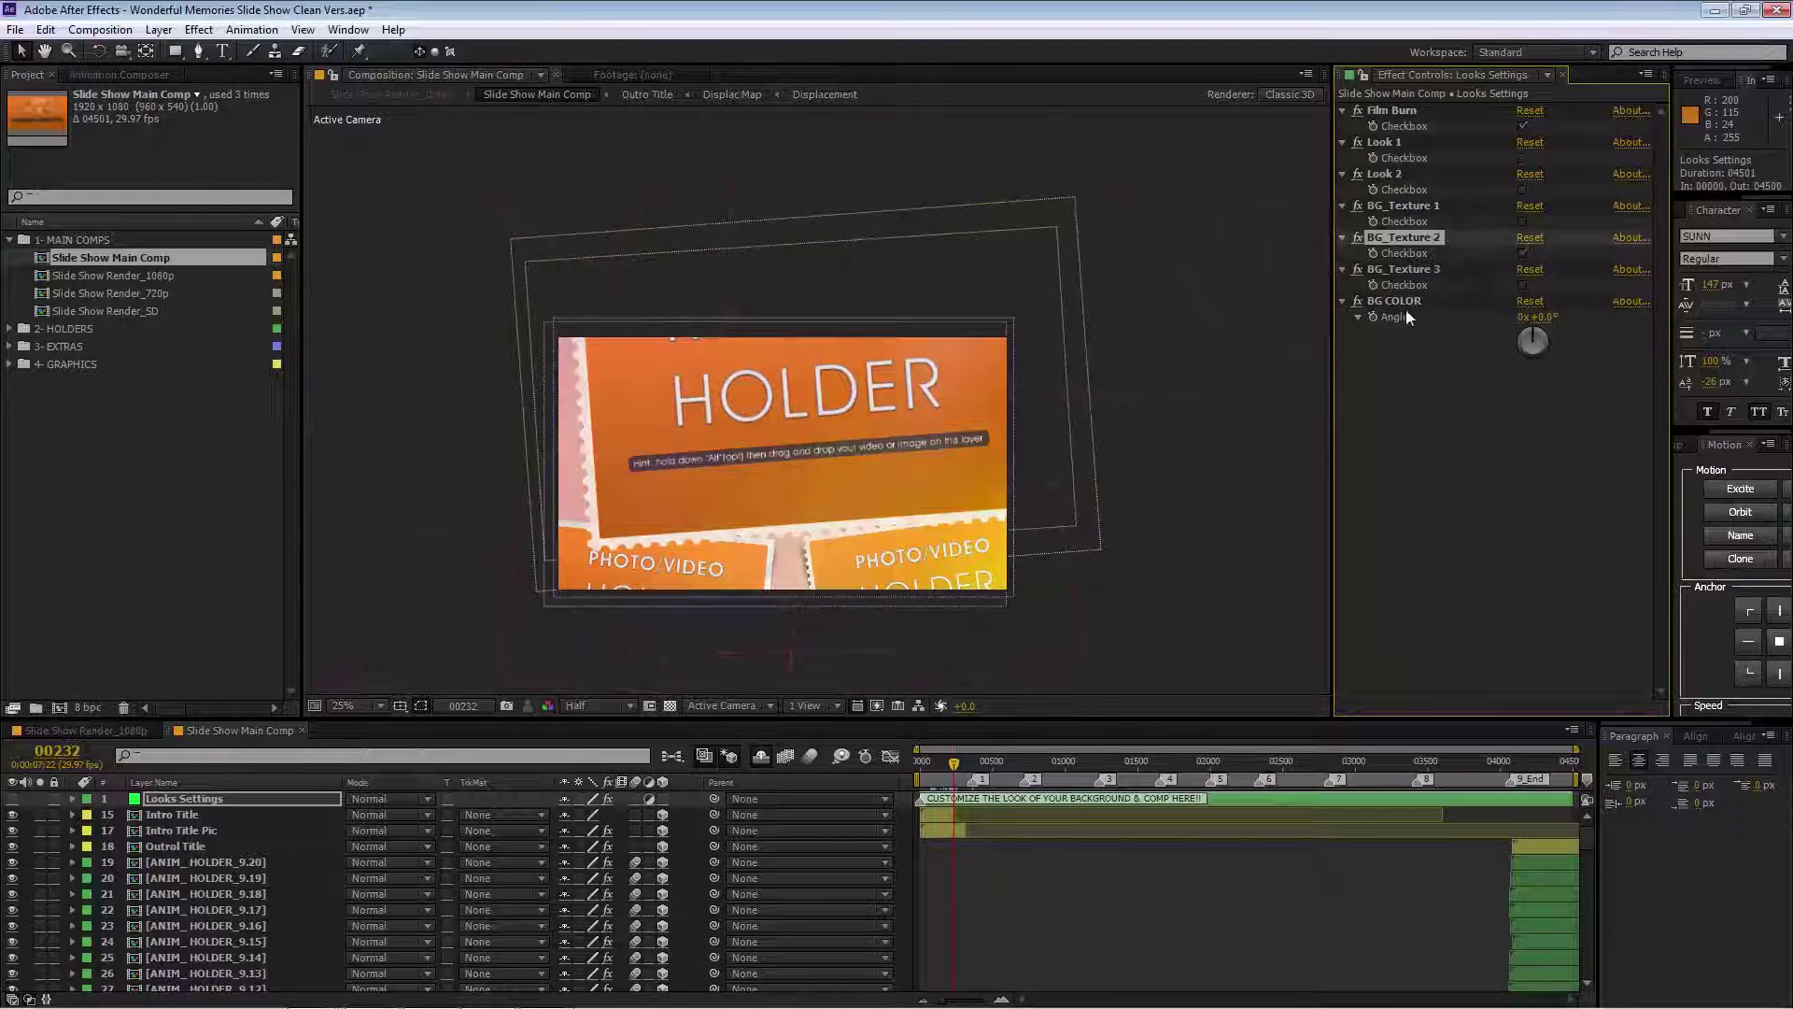
{"action": "left_click", "coordinate": [1541, 344]}
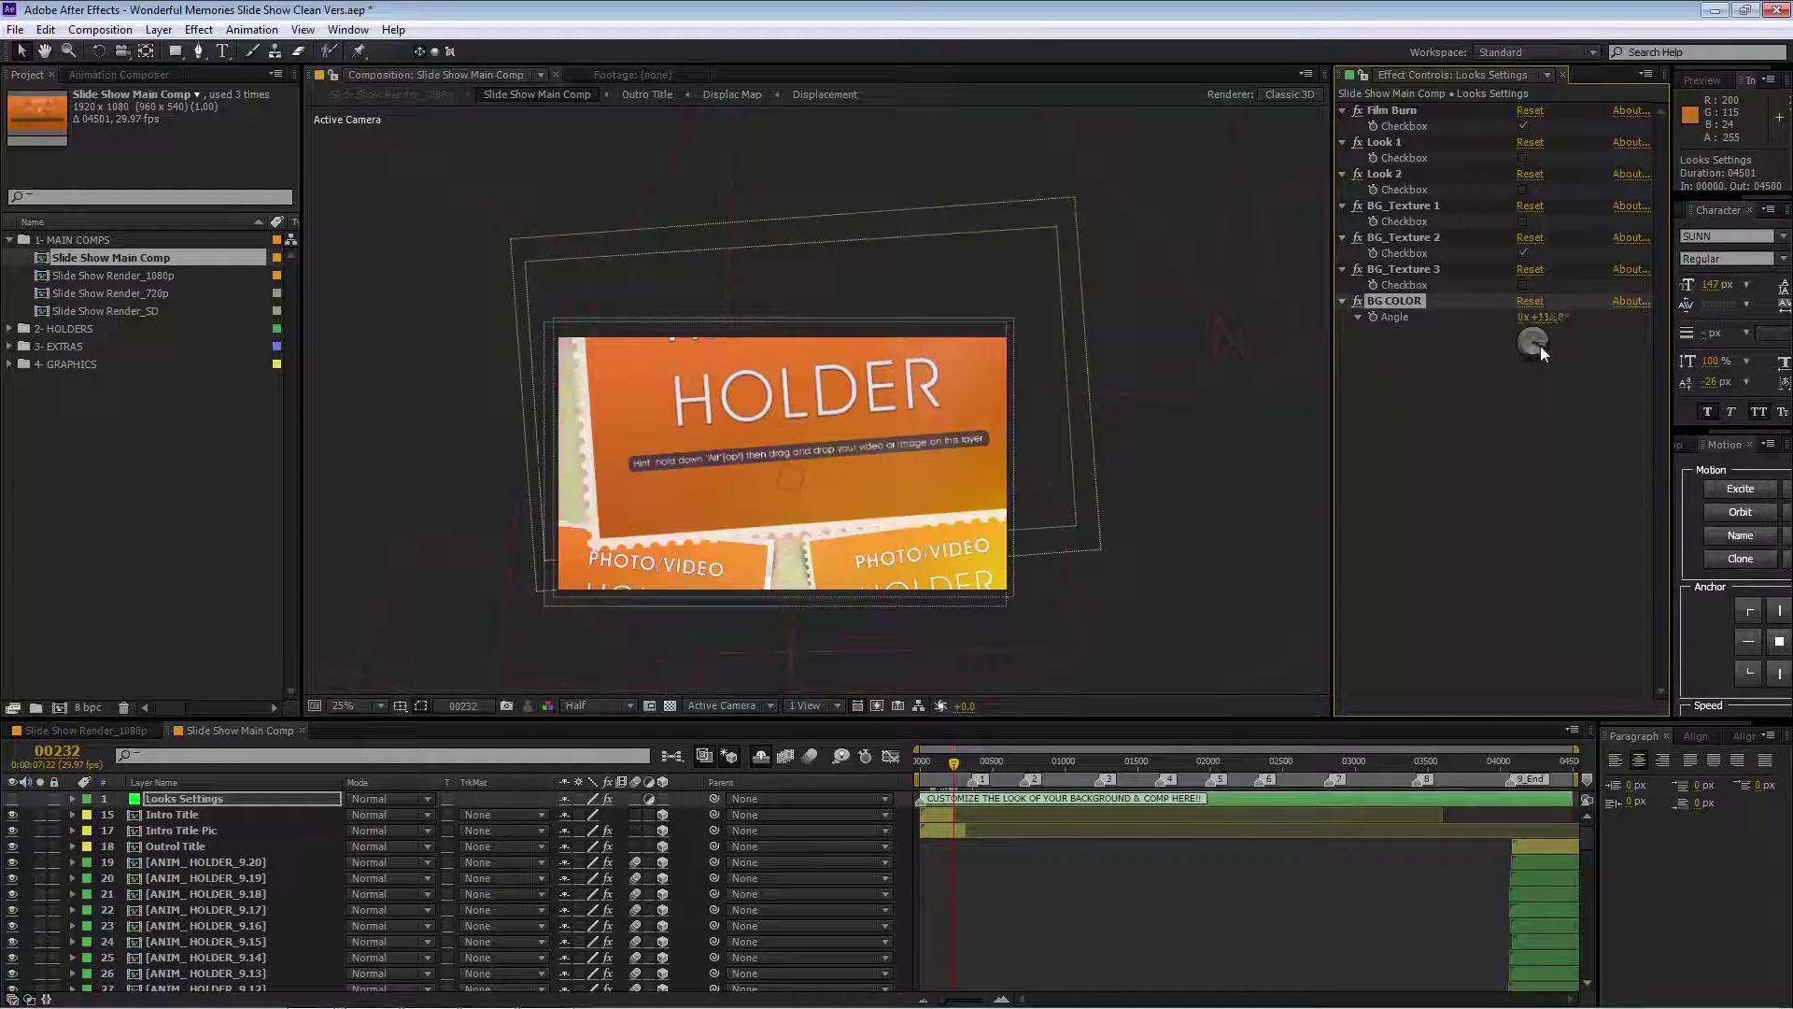
{"action": "left_click_drag", "start_coordinate": [946, 755], "coordinate": [971, 768]}
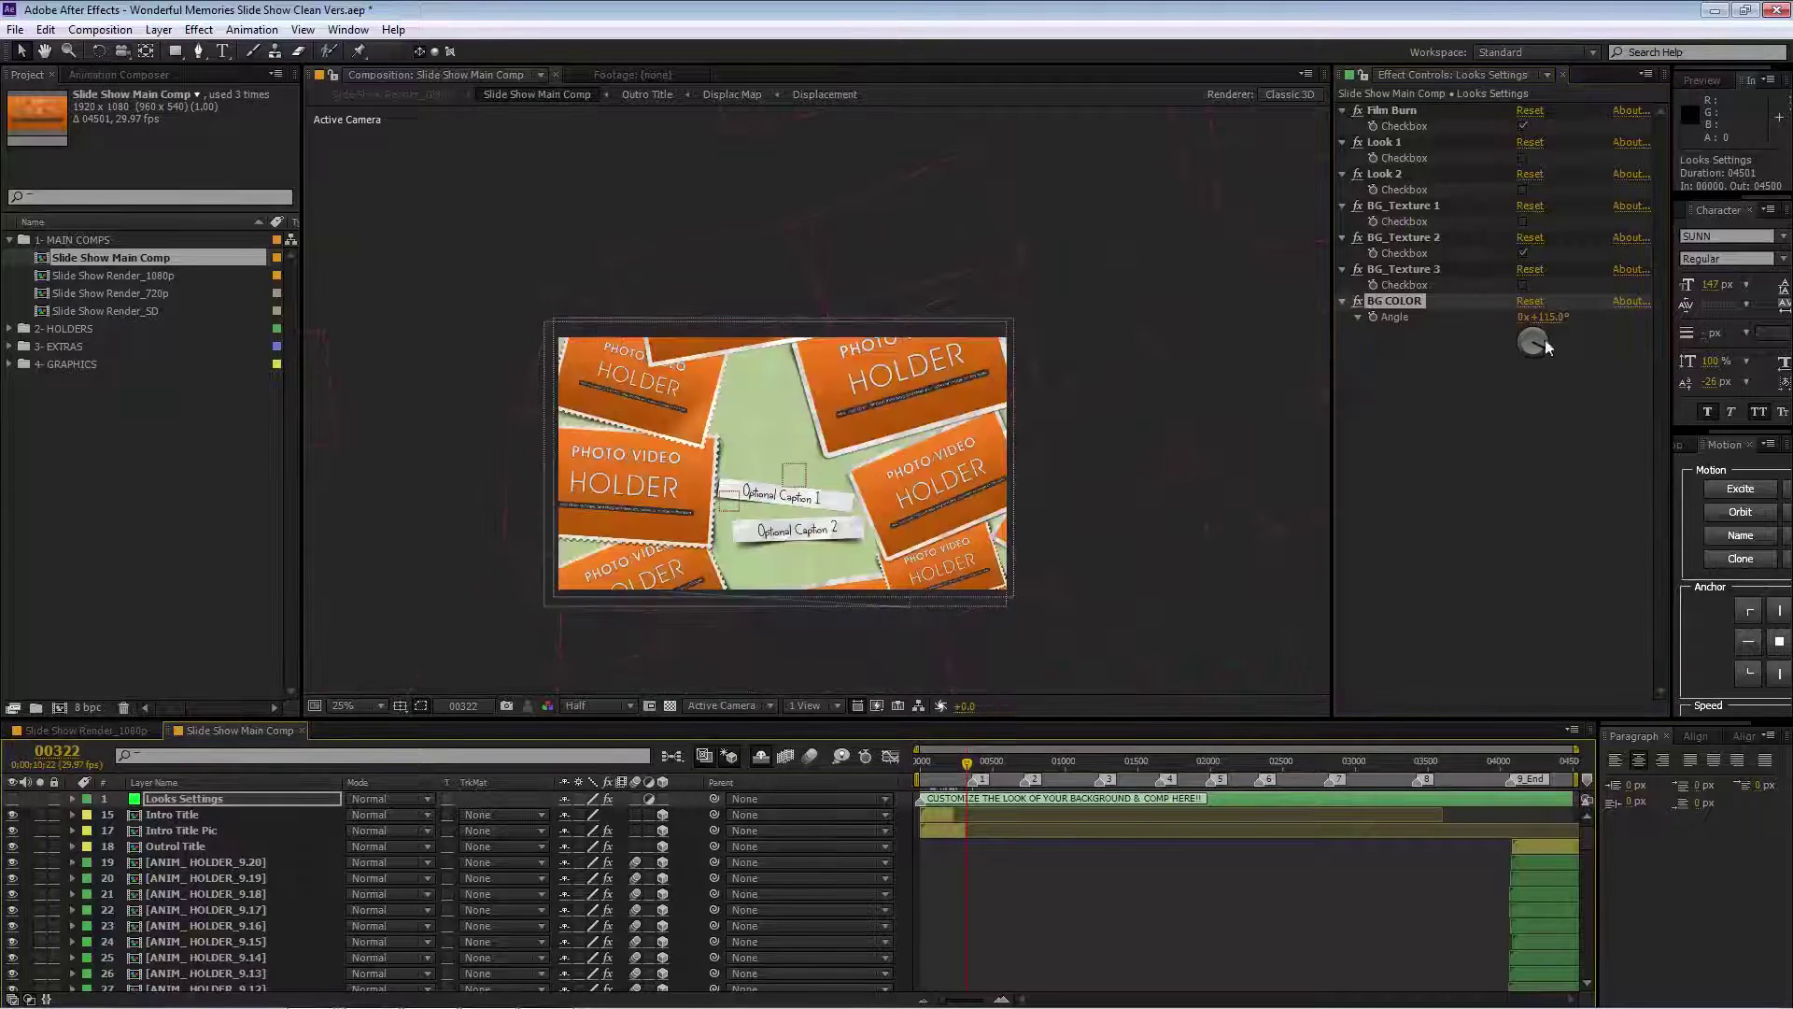
{"action": "left_click_drag", "start_coordinate": [1516, 349], "coordinate": [1547, 321]}
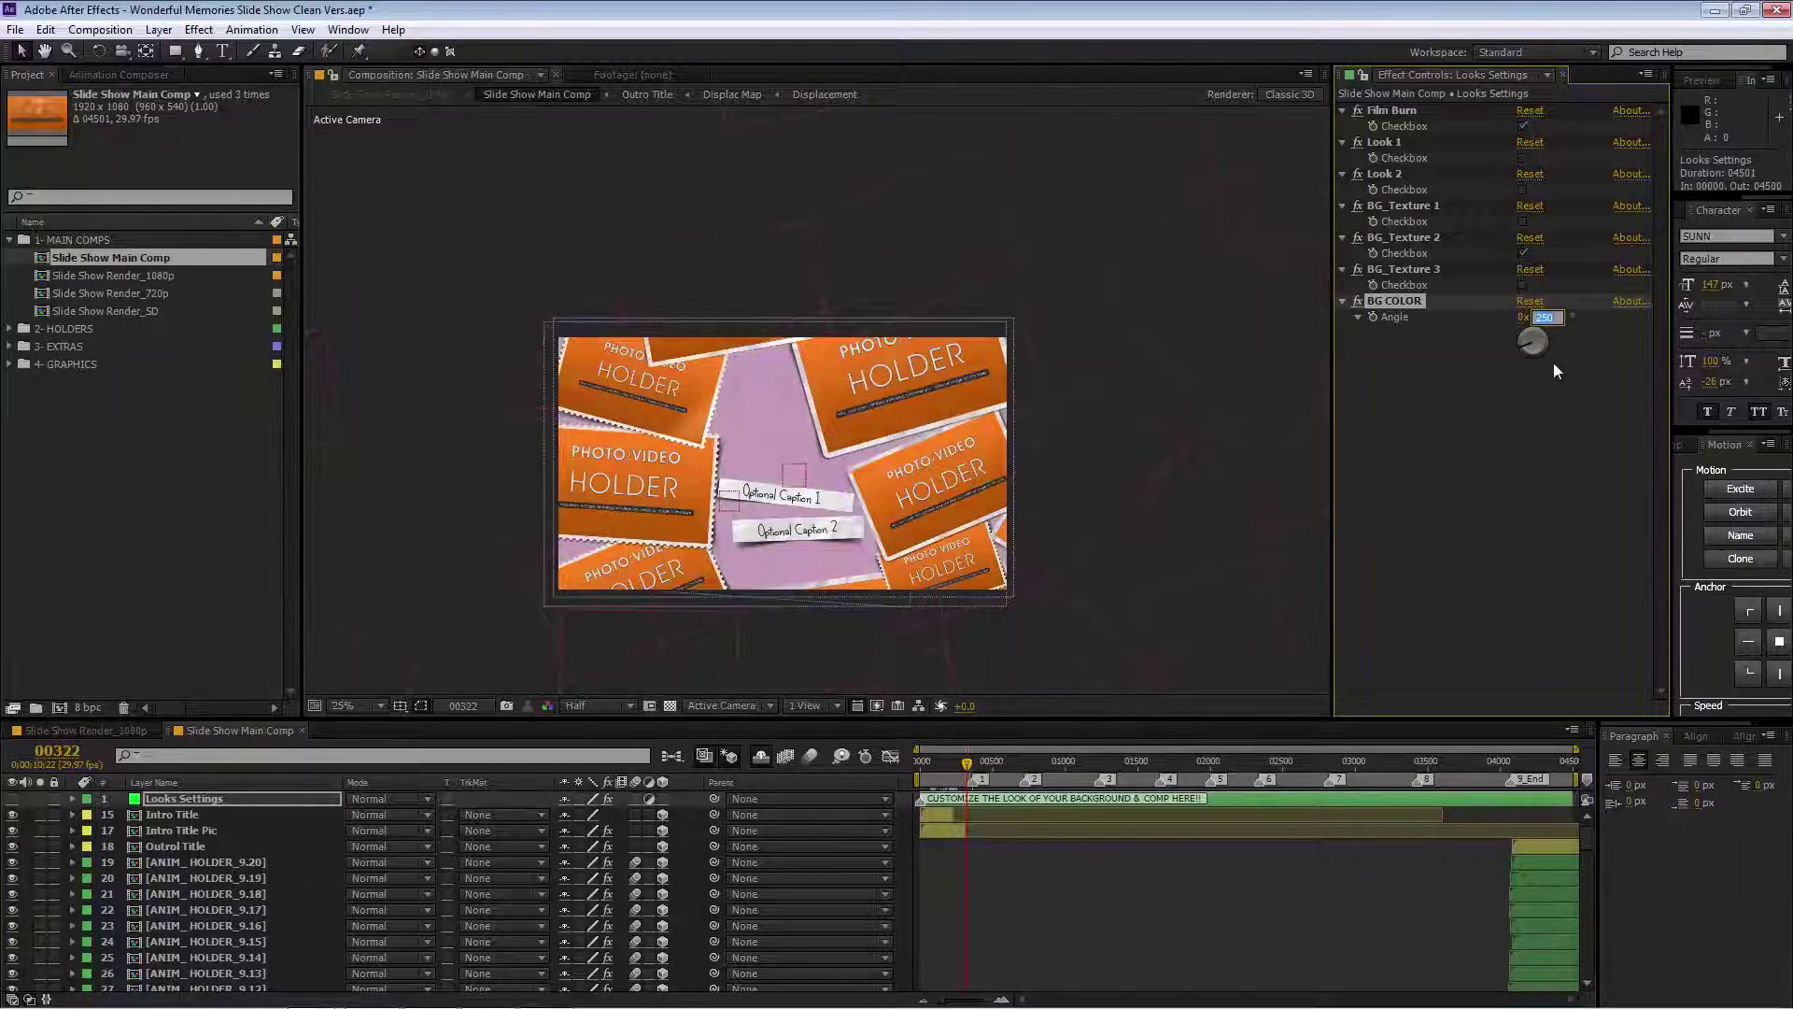
{"action": "type", "text": "0"}
{"action": "key", "text": "Return"}
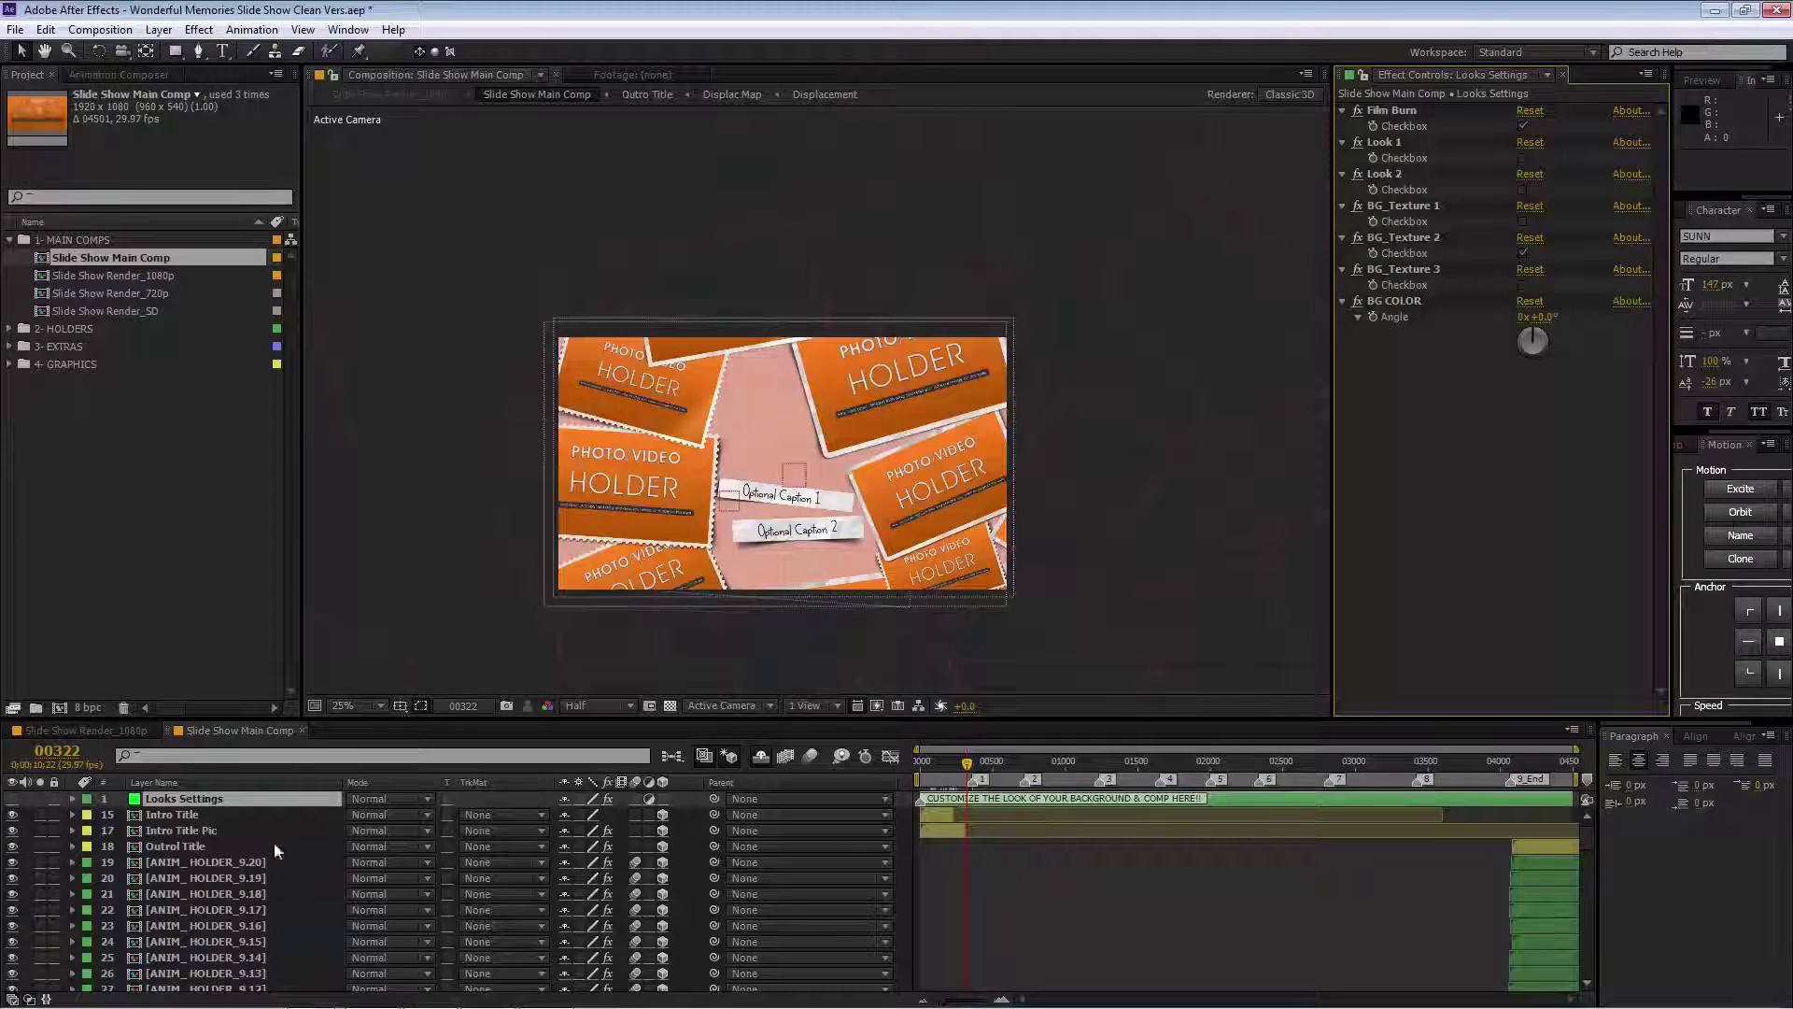
{"action": "left_click", "coordinate": [941, 766]}
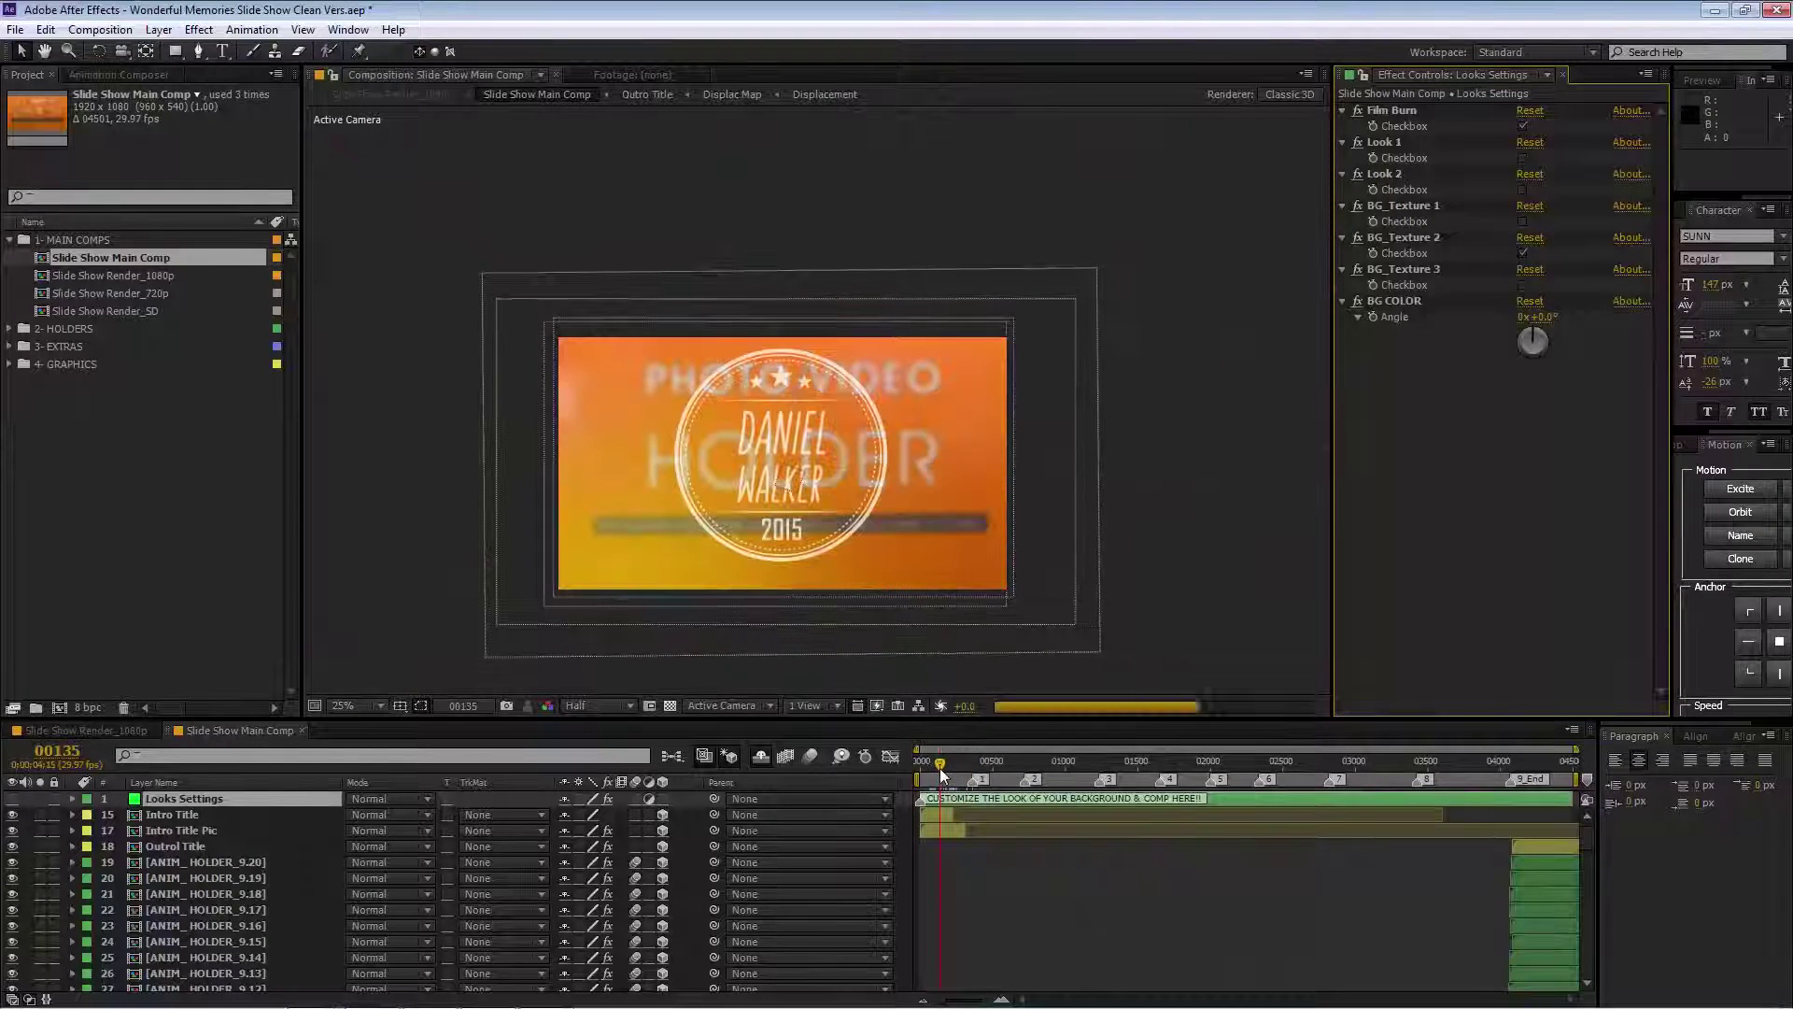
Select the Intro Title layer at frame 142 and open the Intro Title comp from 2- HOLDERS > Intro & Titles _Section
{"action": "left_click_drag", "start_coordinate": [941, 773], "coordinate": [942, 773]}
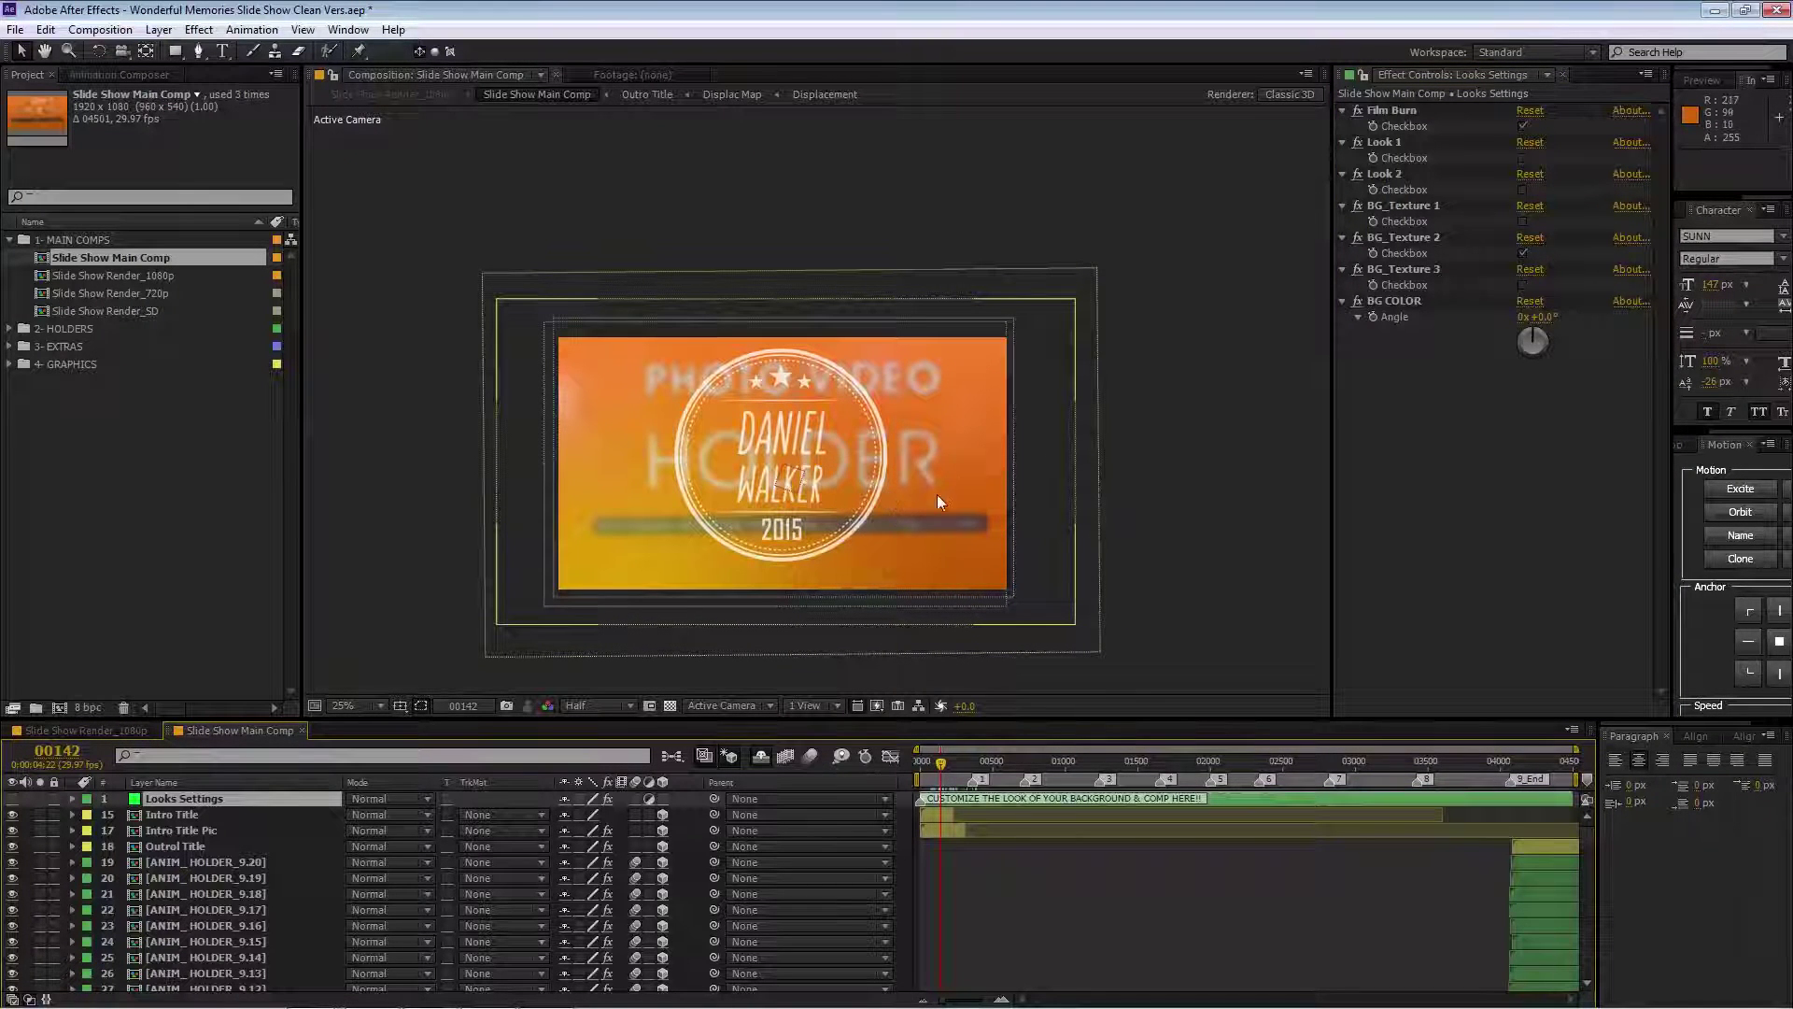
{"action": "left_click", "coordinate": [178, 816]}
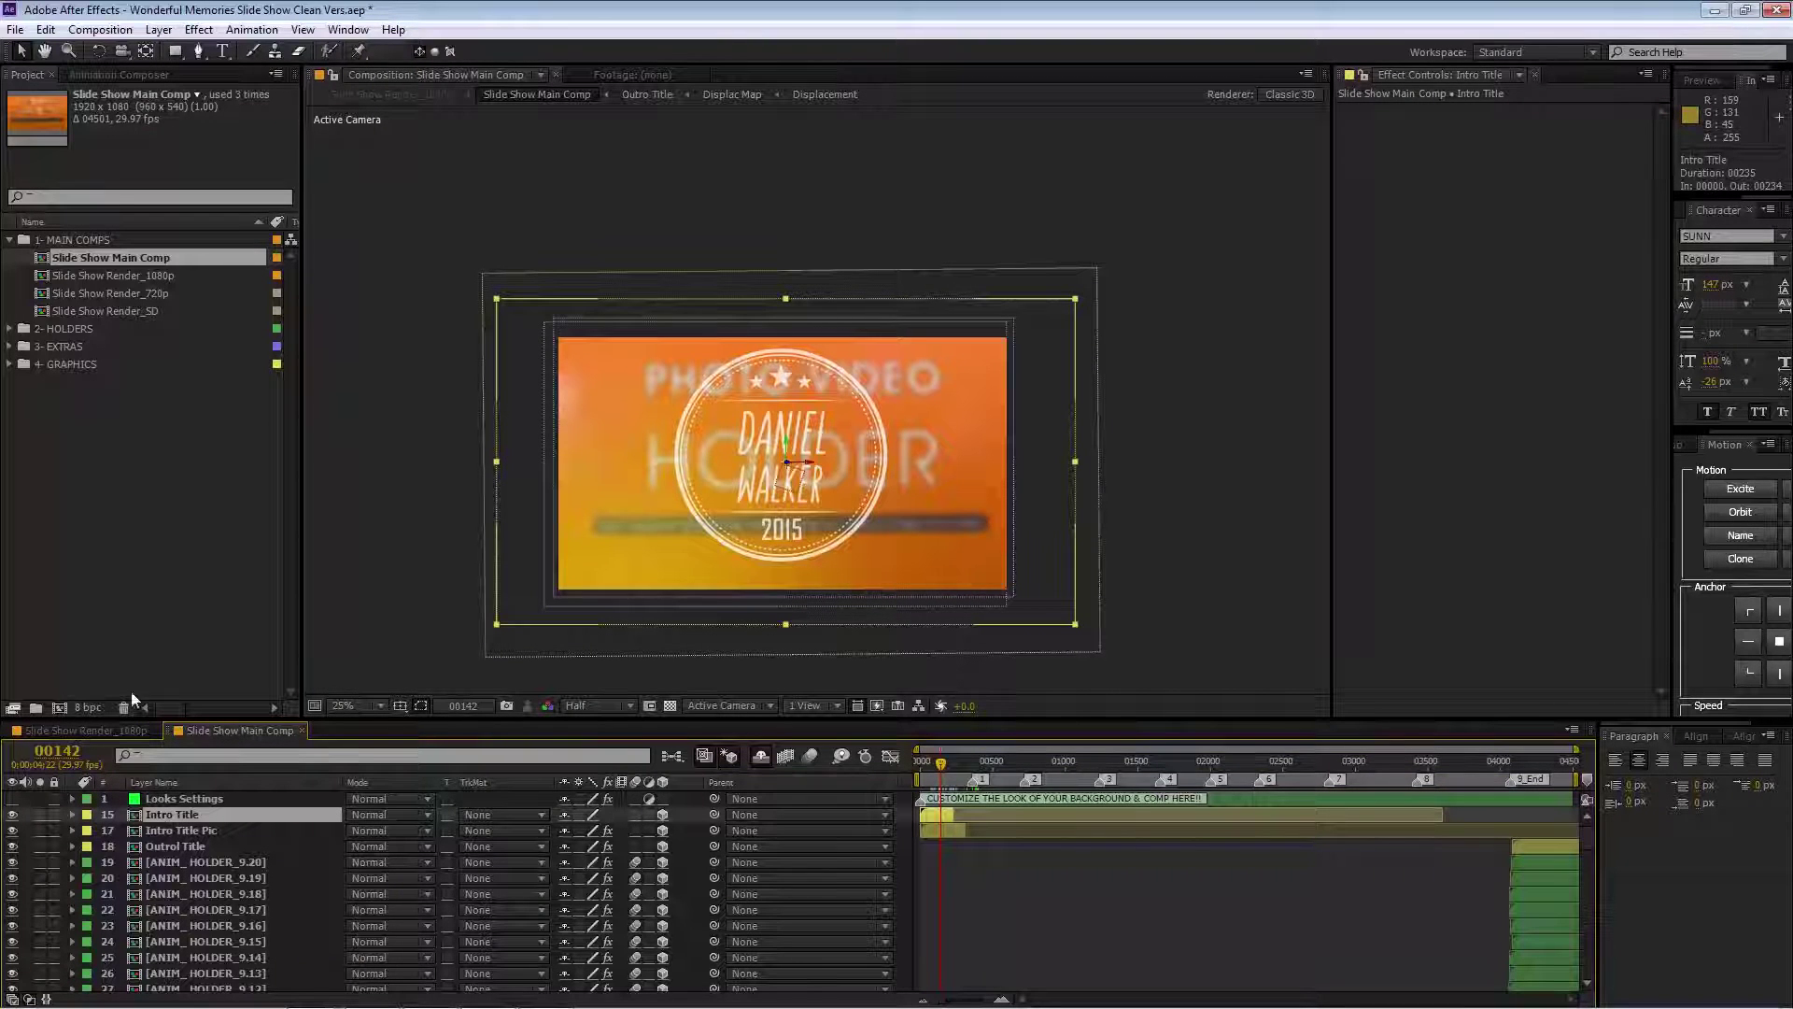
{"action": "left_click", "coordinate": [10, 330]}
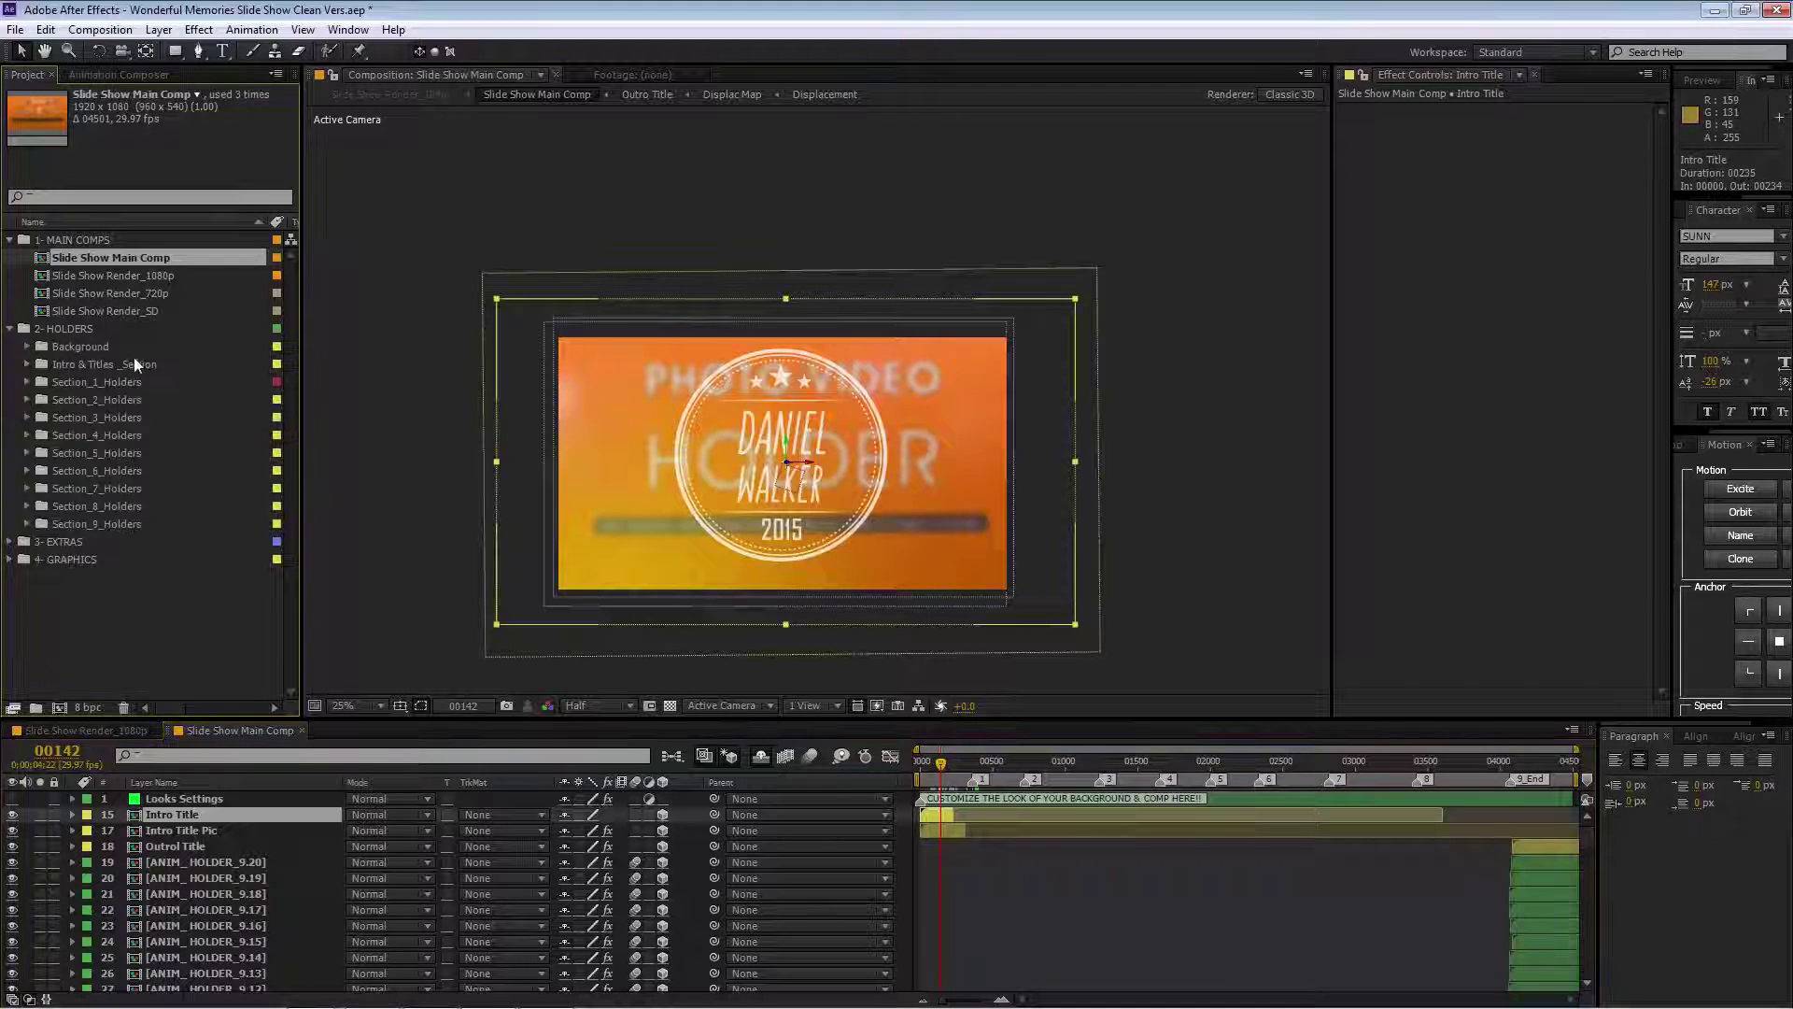
{"action": "left_click", "coordinate": [84, 364]}
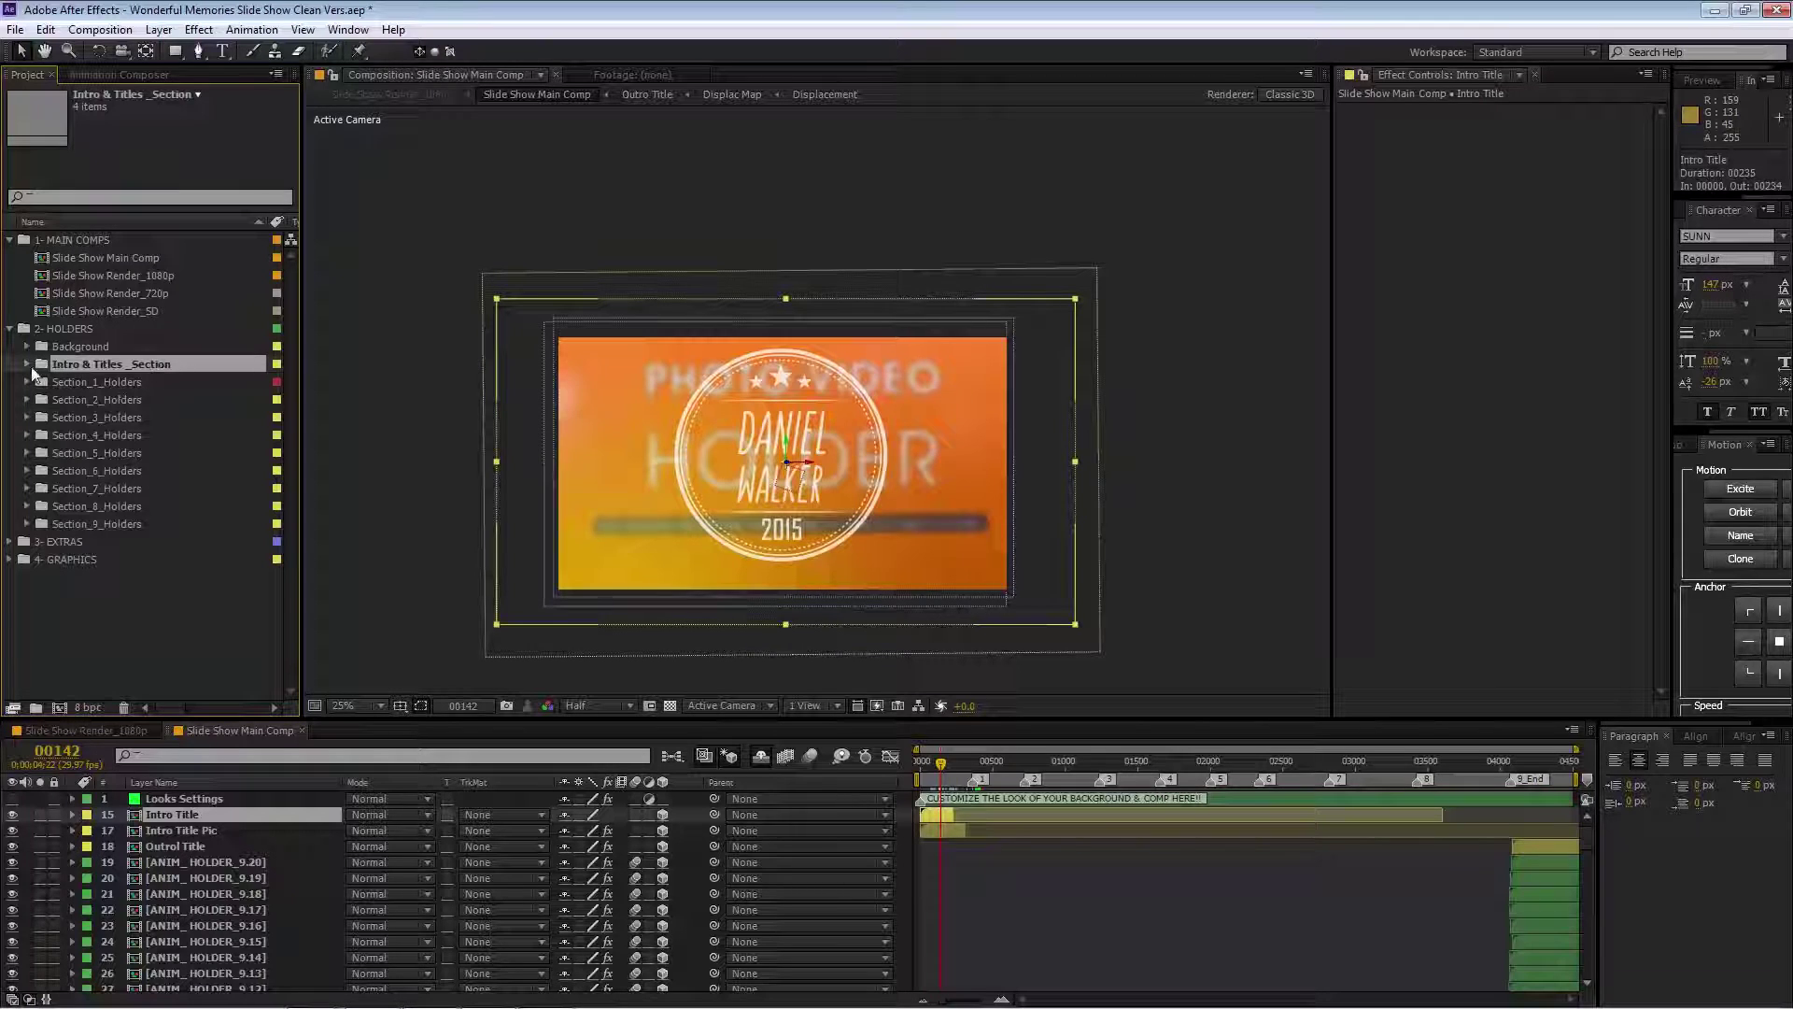
{"action": "left_click", "coordinate": [29, 370]}
{"action": "left_click", "coordinate": [101, 383]}
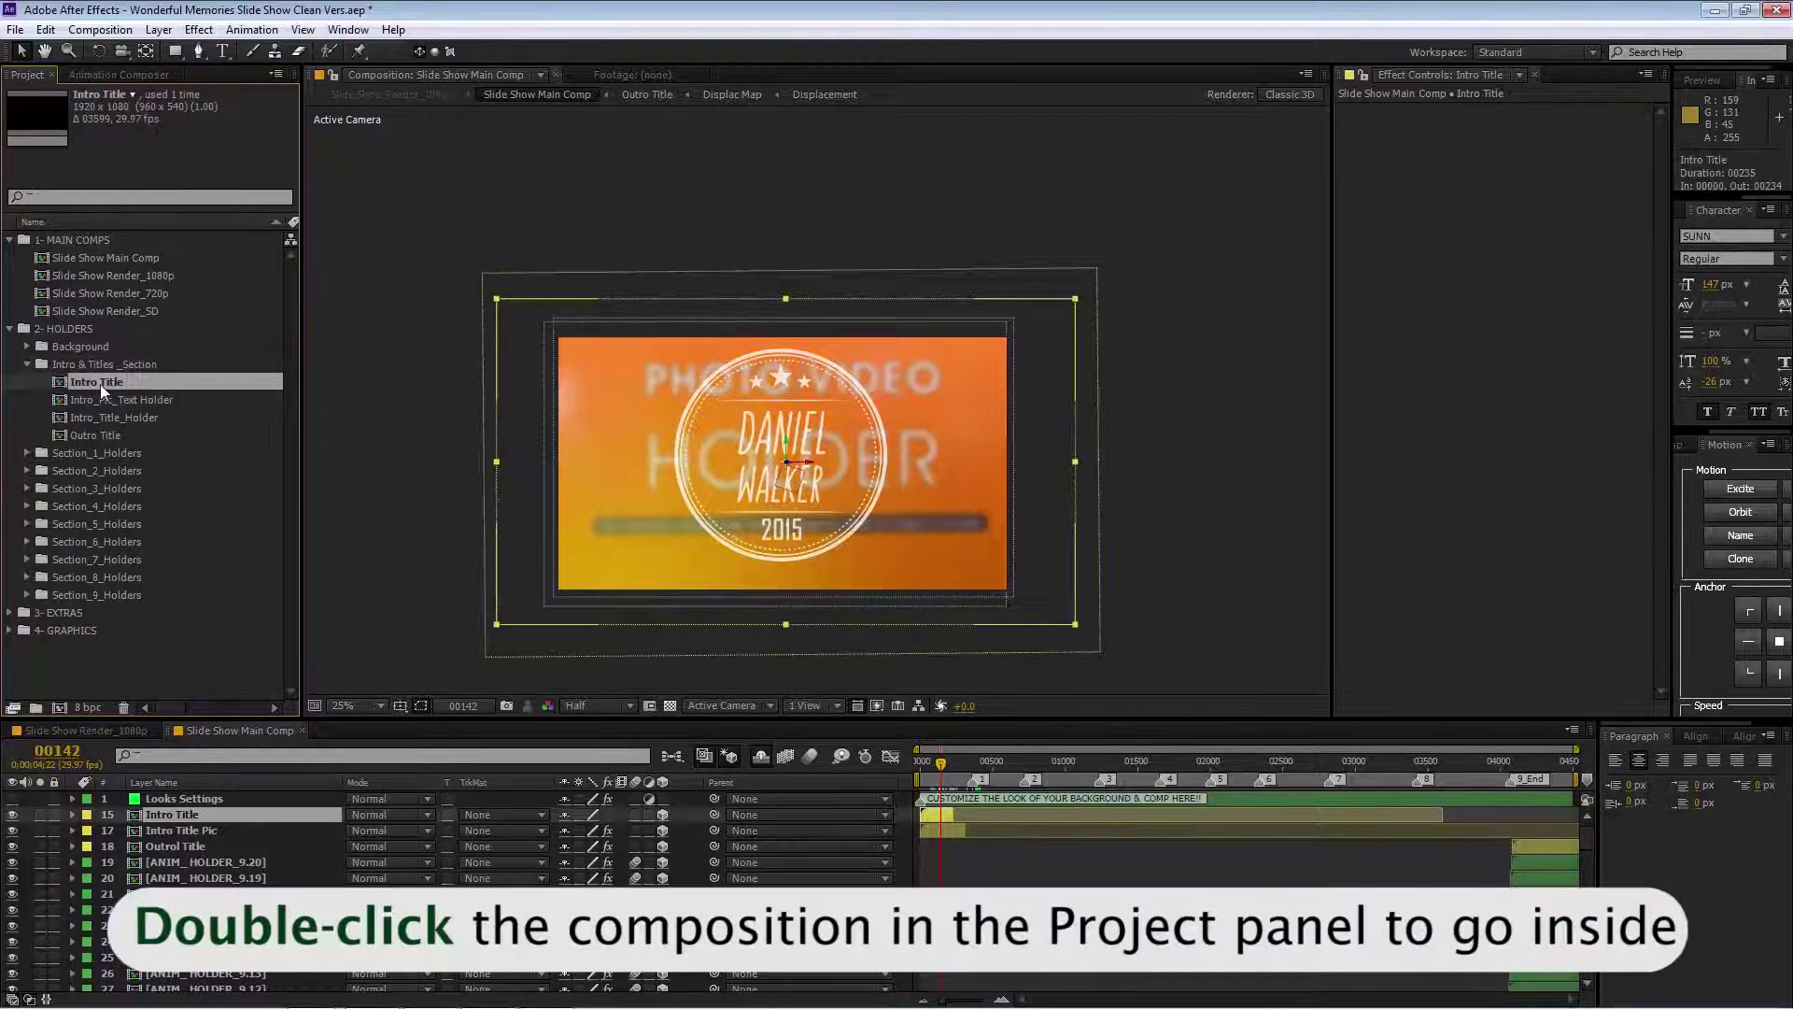
{"action": "double_click", "coordinate": [113, 383]}
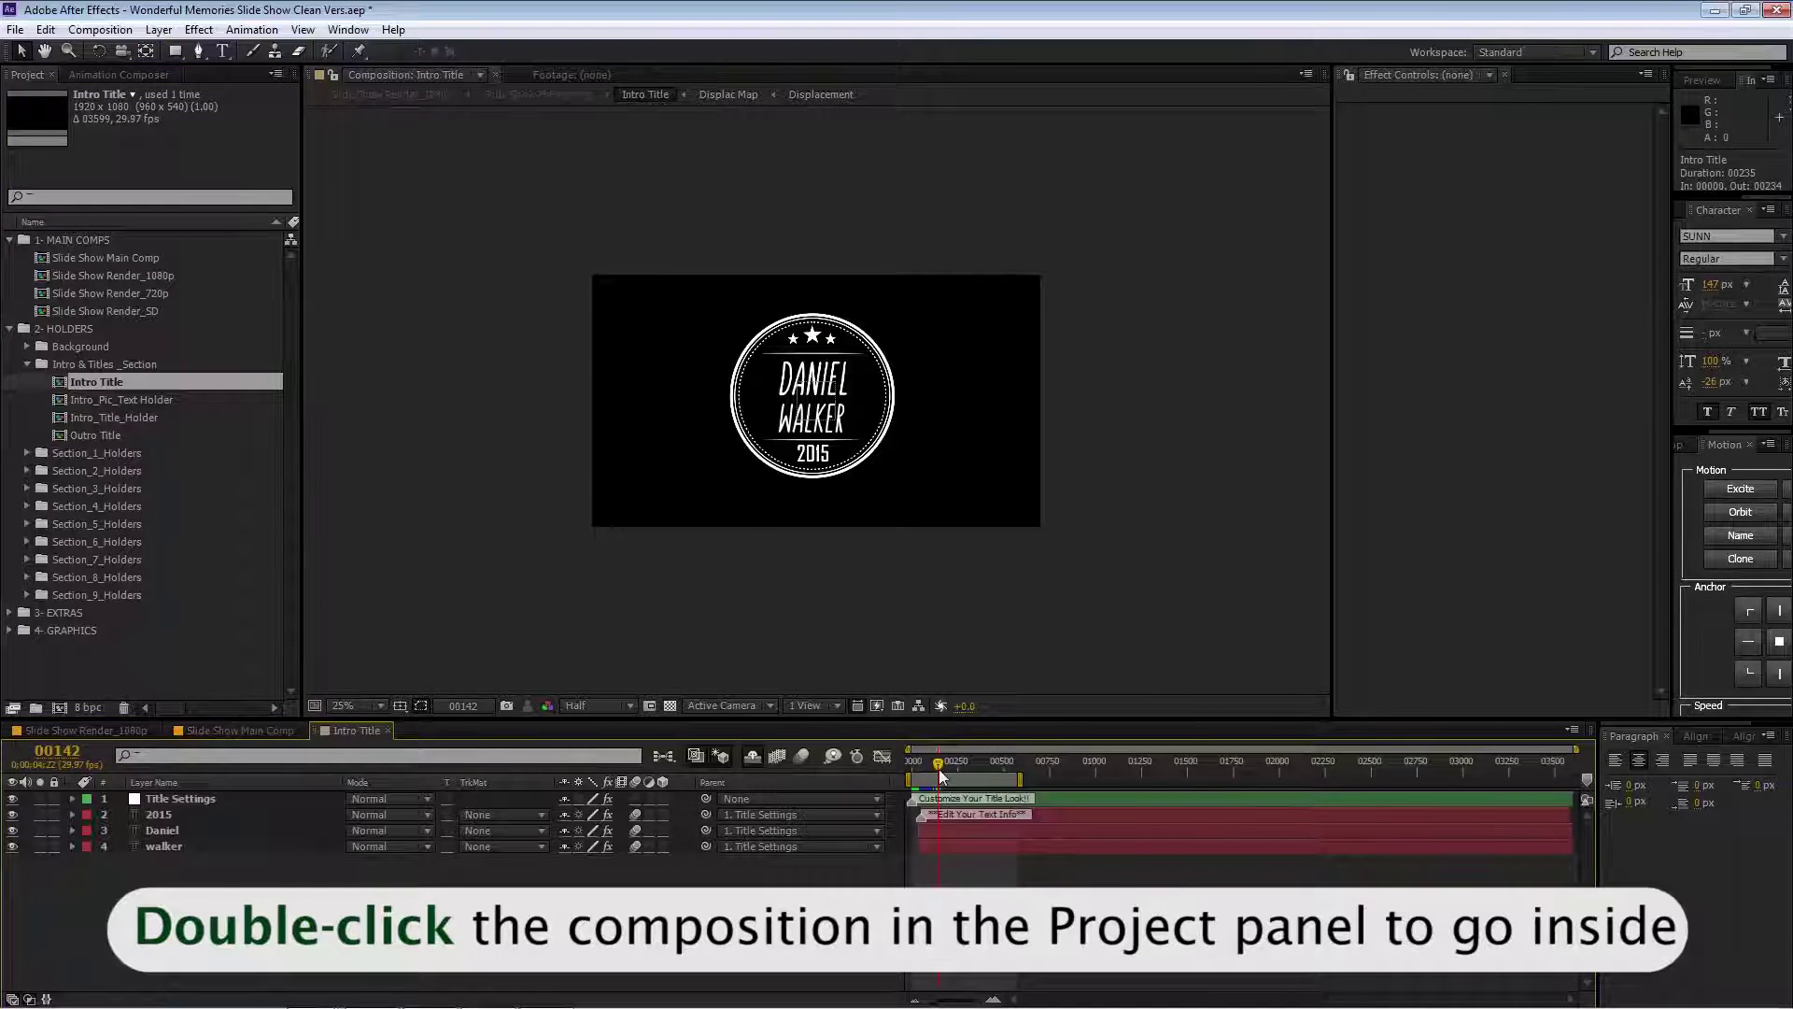
On the Title Settings layer, set the circle dots colour to red
{"action": "left_click_drag", "start_coordinate": [939, 769], "coordinate": [927, 774]}
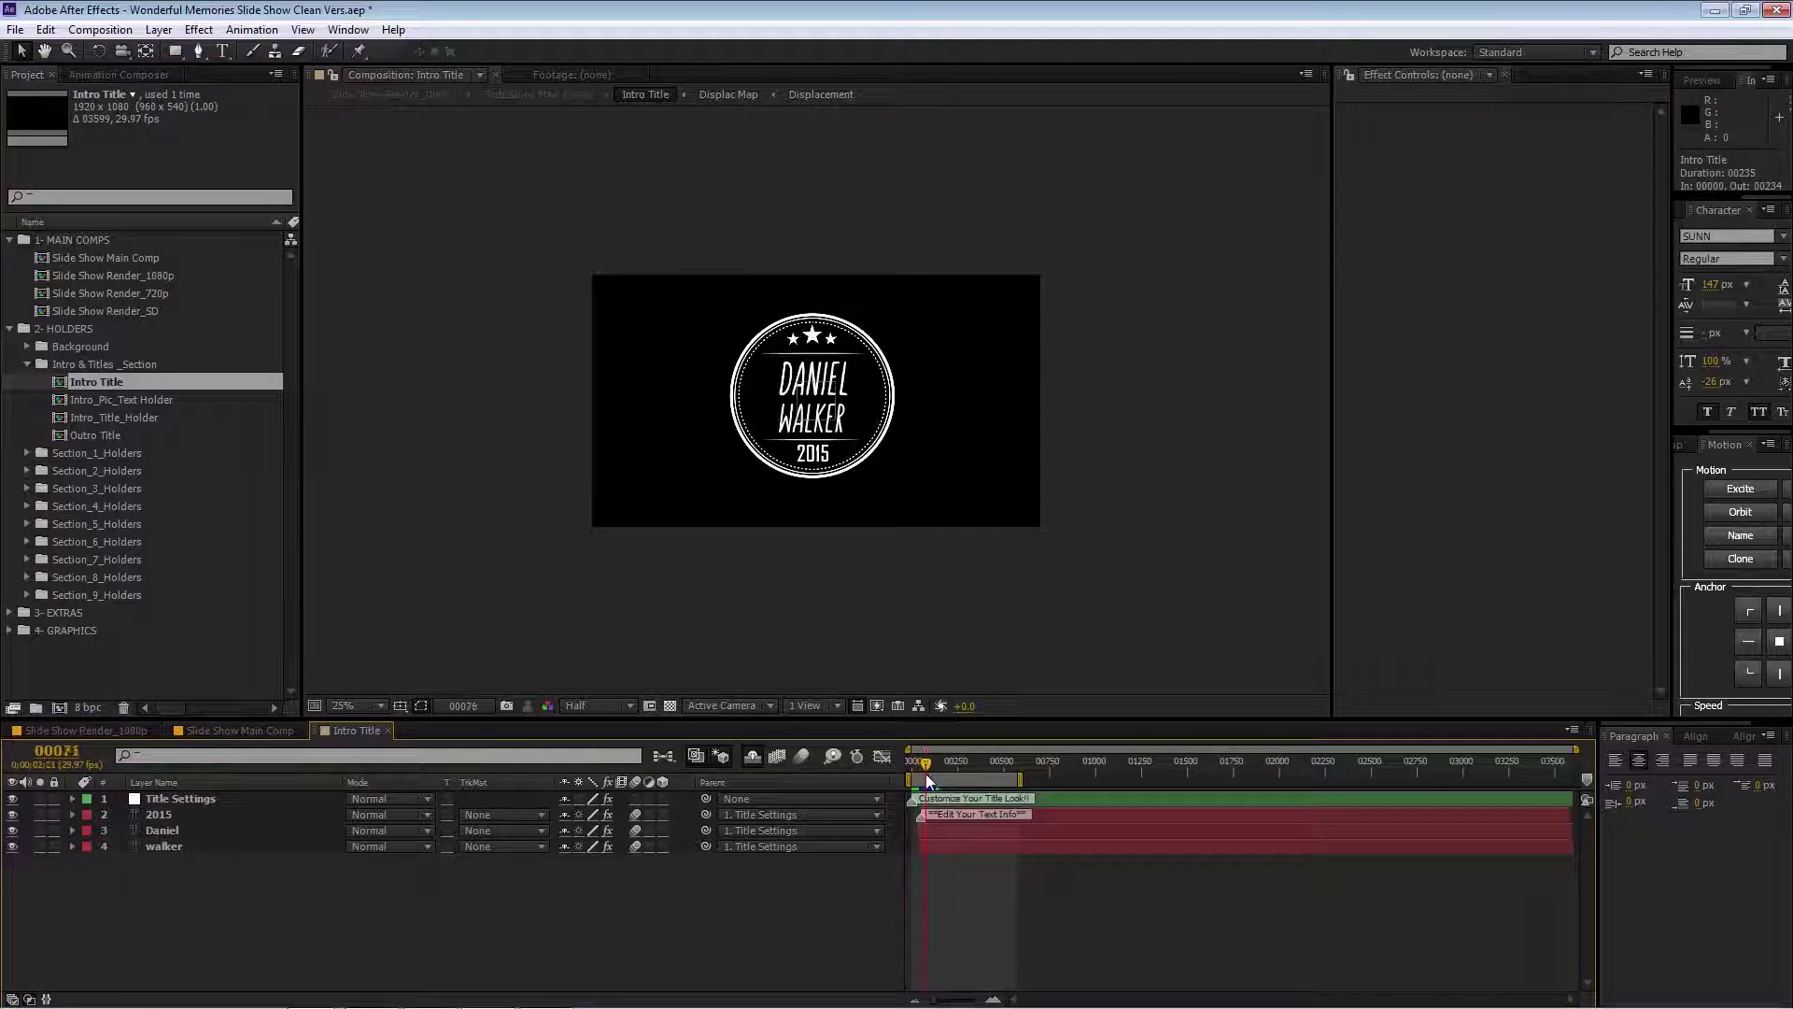
{"action": "left_click", "coordinate": [203, 799]}
{"action": "key", "text": "period"}
{"action": "key", "text": "period"}
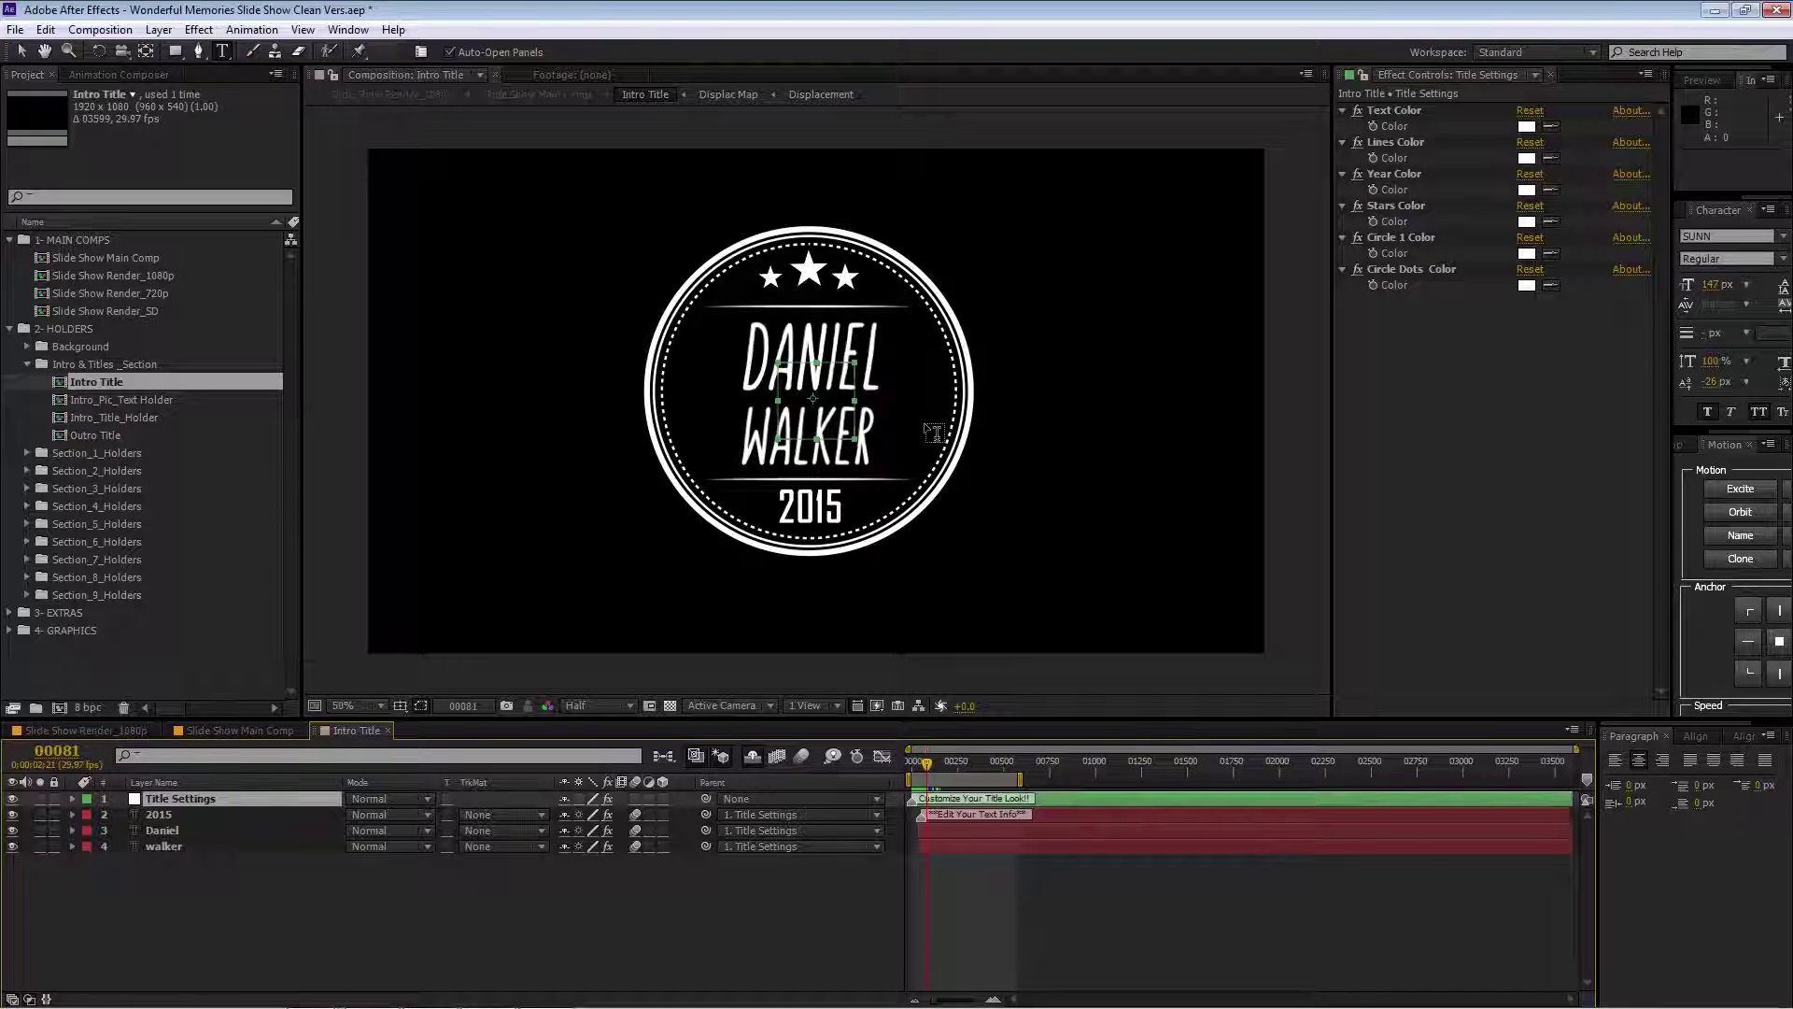
{"action": "key", "text": "v"}
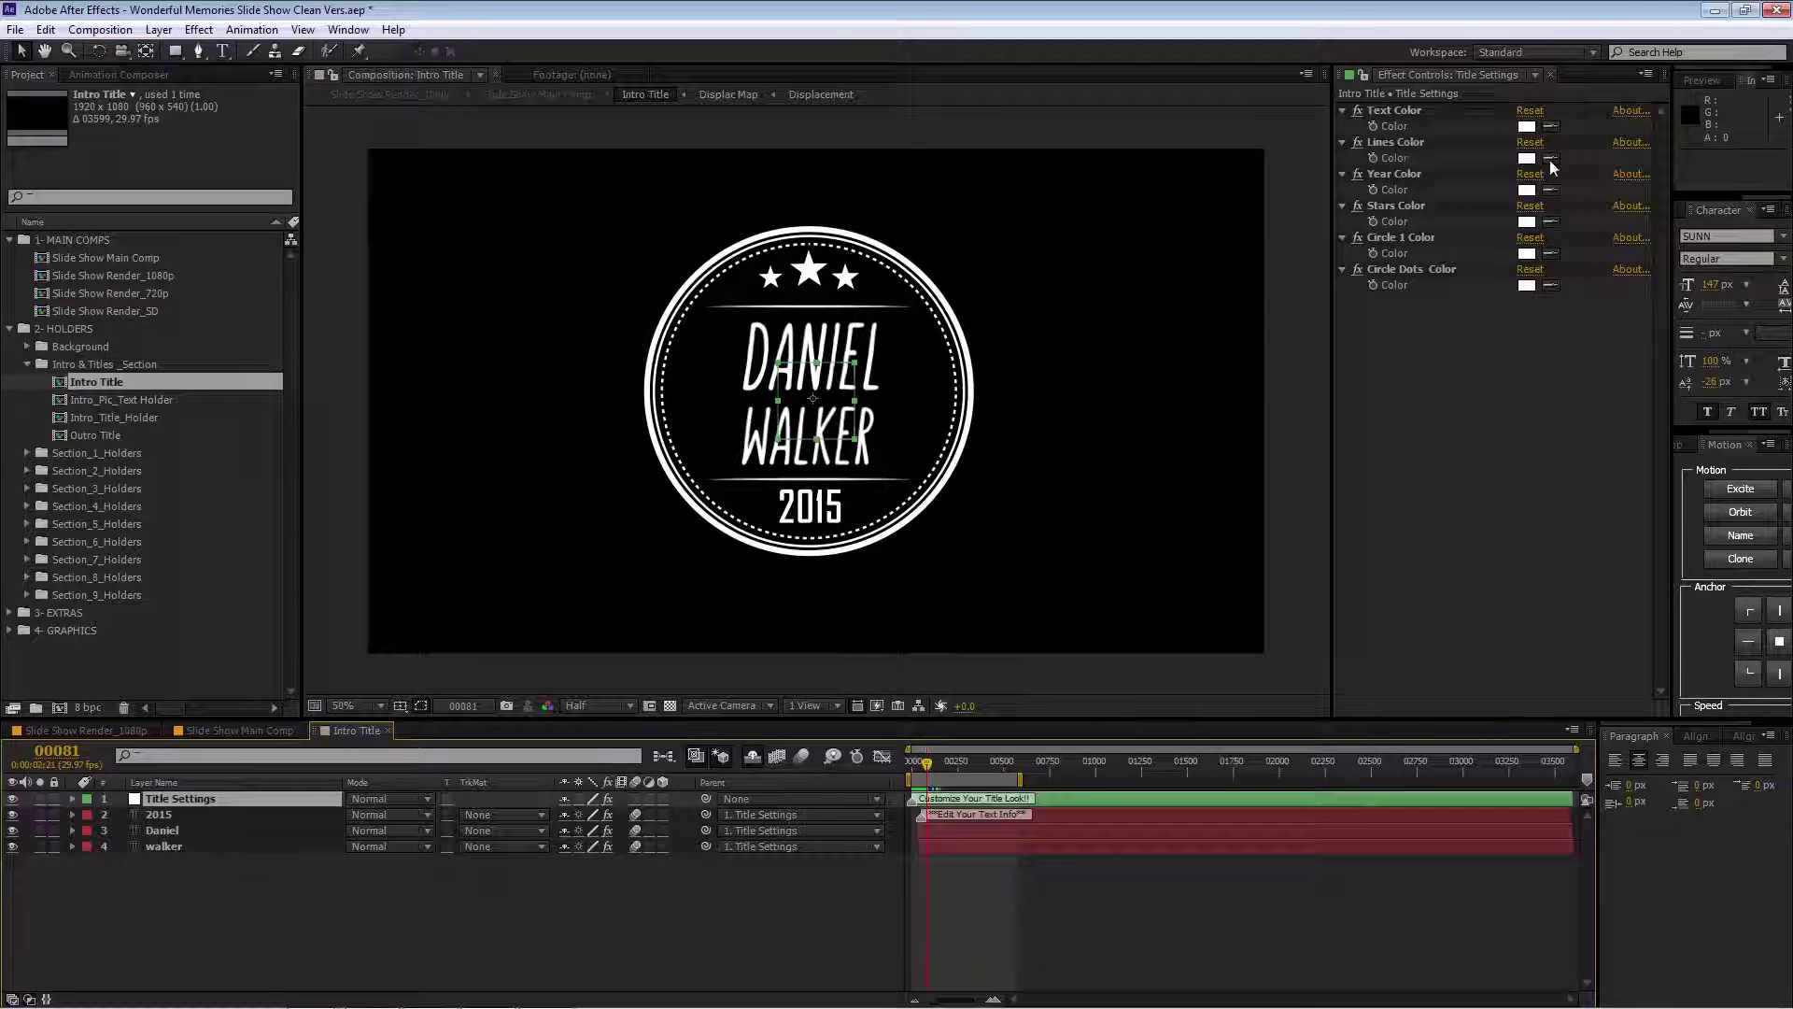
{"action": "left_click", "coordinate": [1526, 287]}
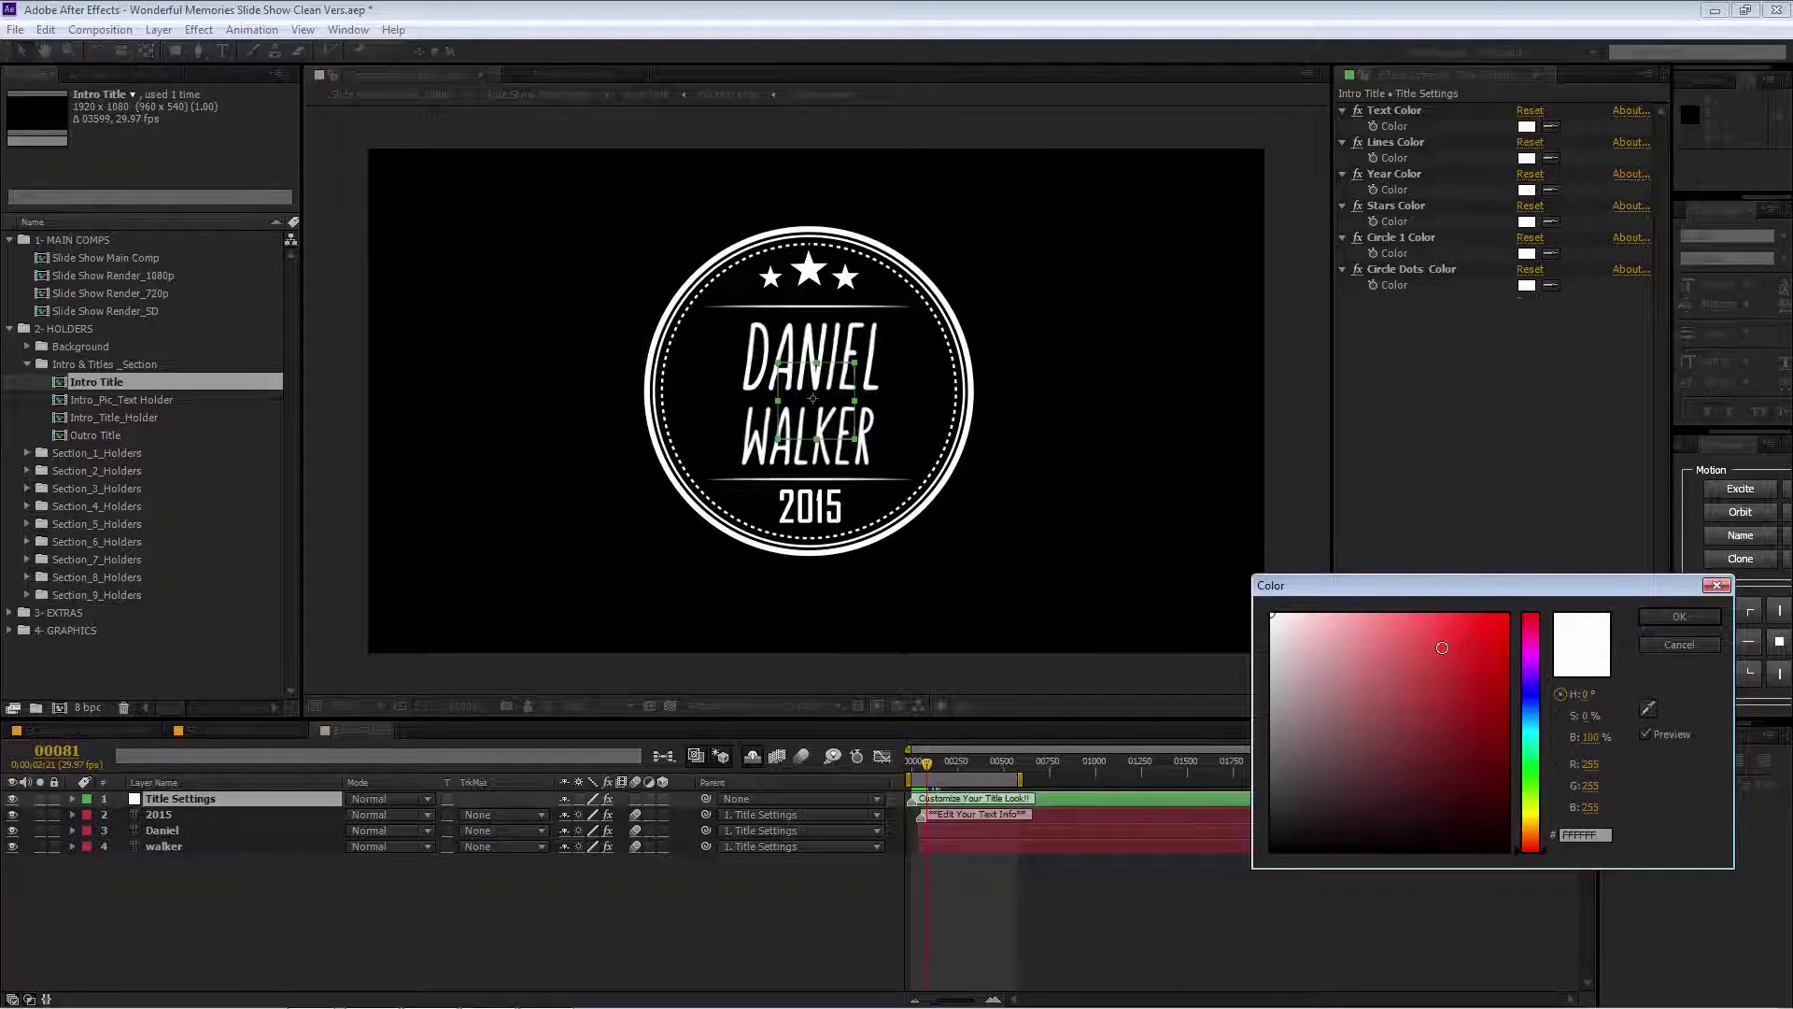
{"action": "left_click", "coordinate": [1446, 642]}
{"action": "left_click", "coordinate": [1680, 618]}
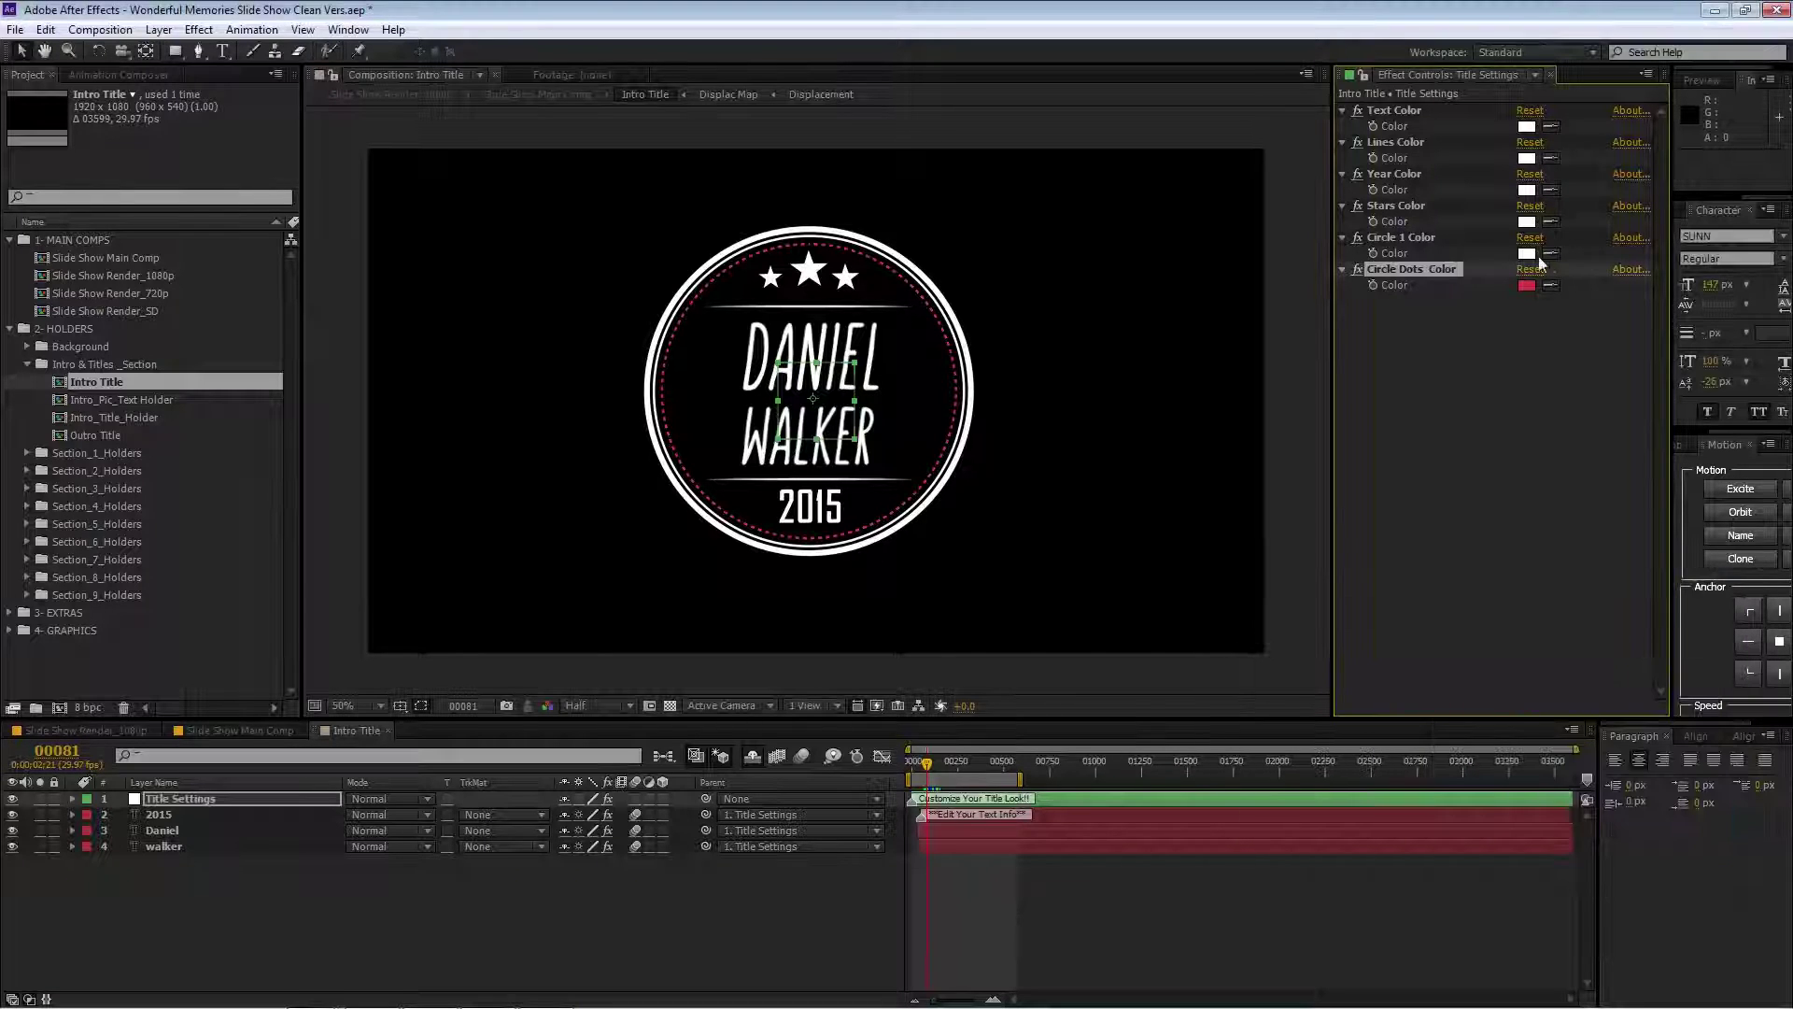
Set the Lines Color to a light blue
{"action": "left_click", "coordinate": [1526, 158]}
{"action": "left_click", "coordinate": [1526, 718]}
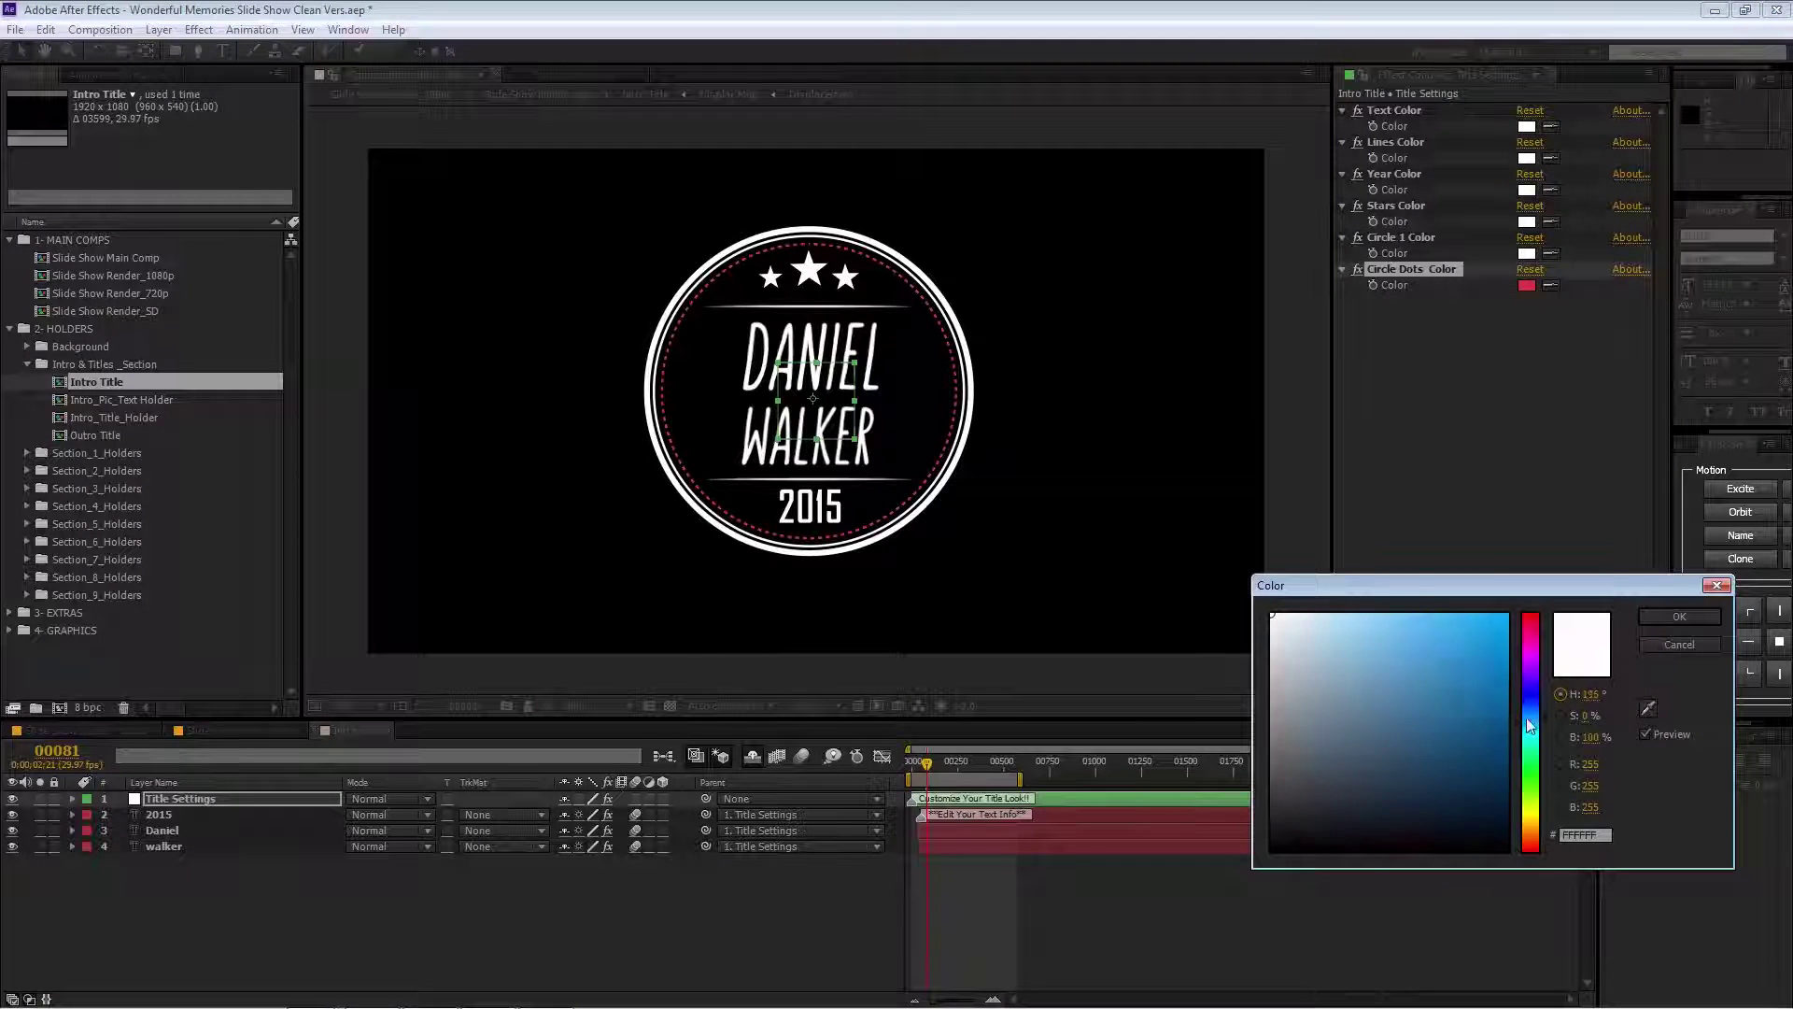
{"action": "left_click", "coordinate": [1401, 639]}
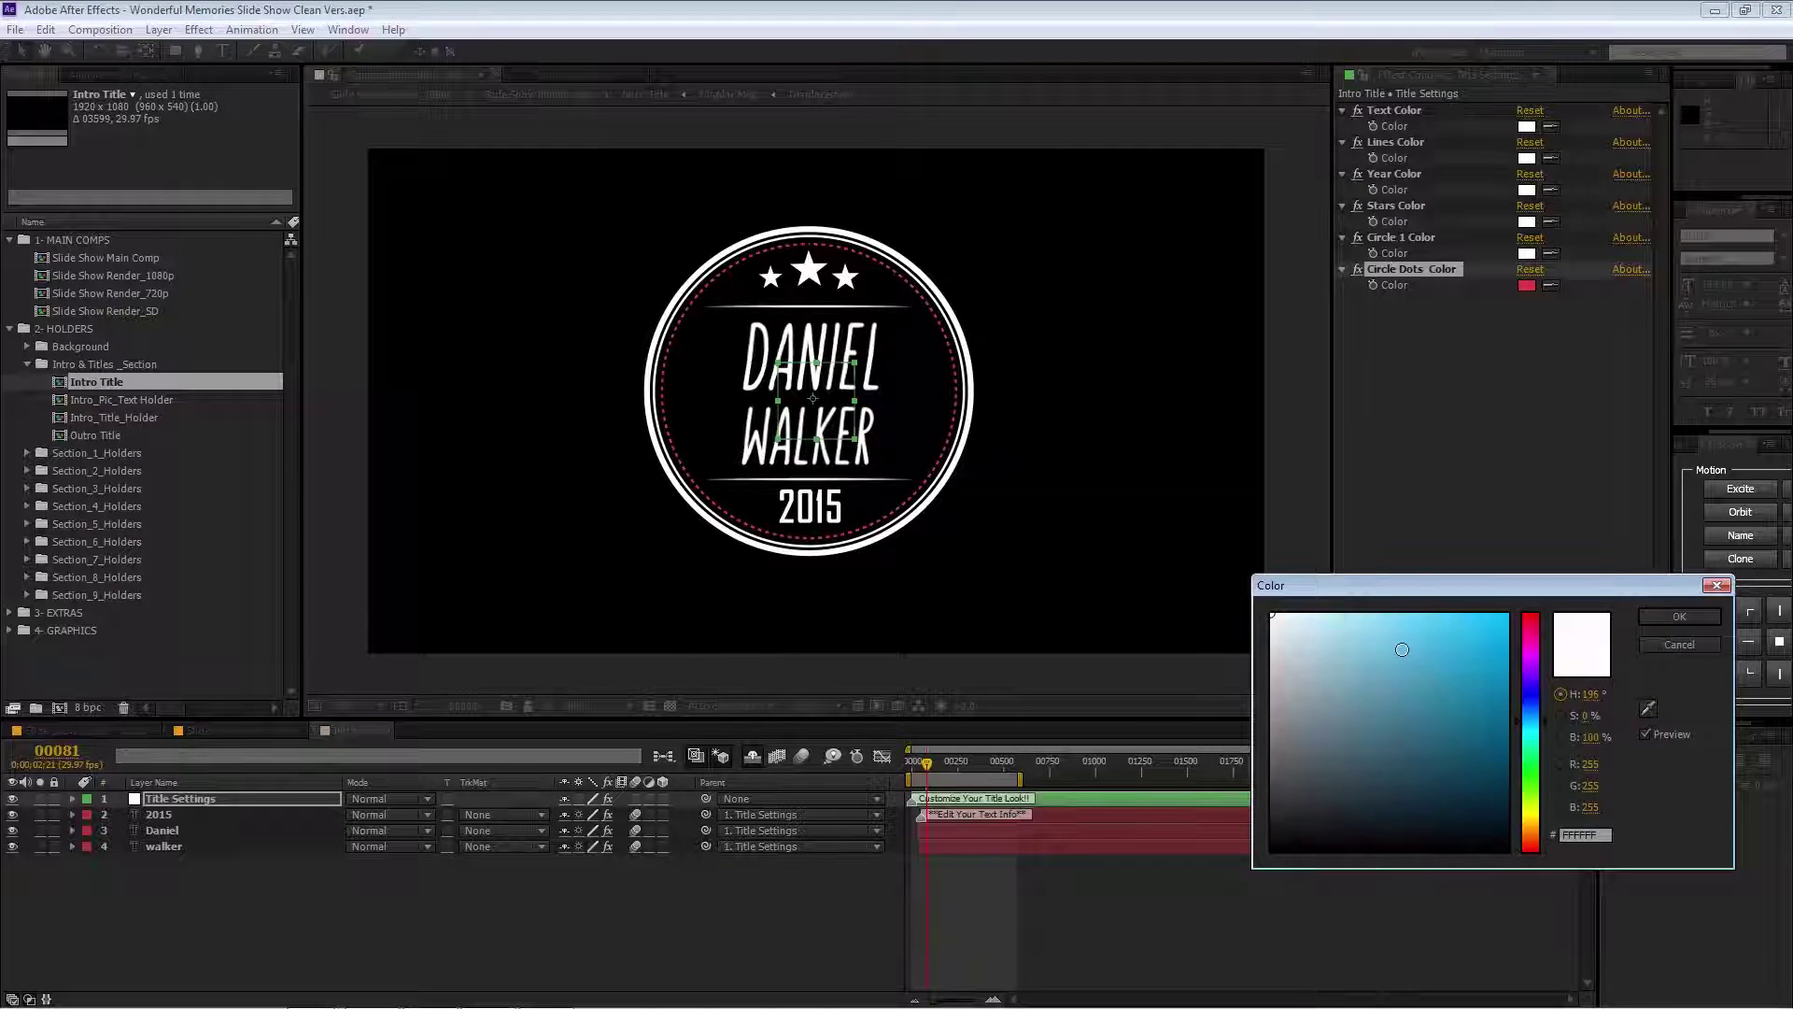
{"action": "left_click", "coordinate": [1646, 620]}
Retype the 2015, Daniel and walker text layers as 2016, YOUR and TEXT HERE
{"action": "double_click", "coordinate": [168, 813]}
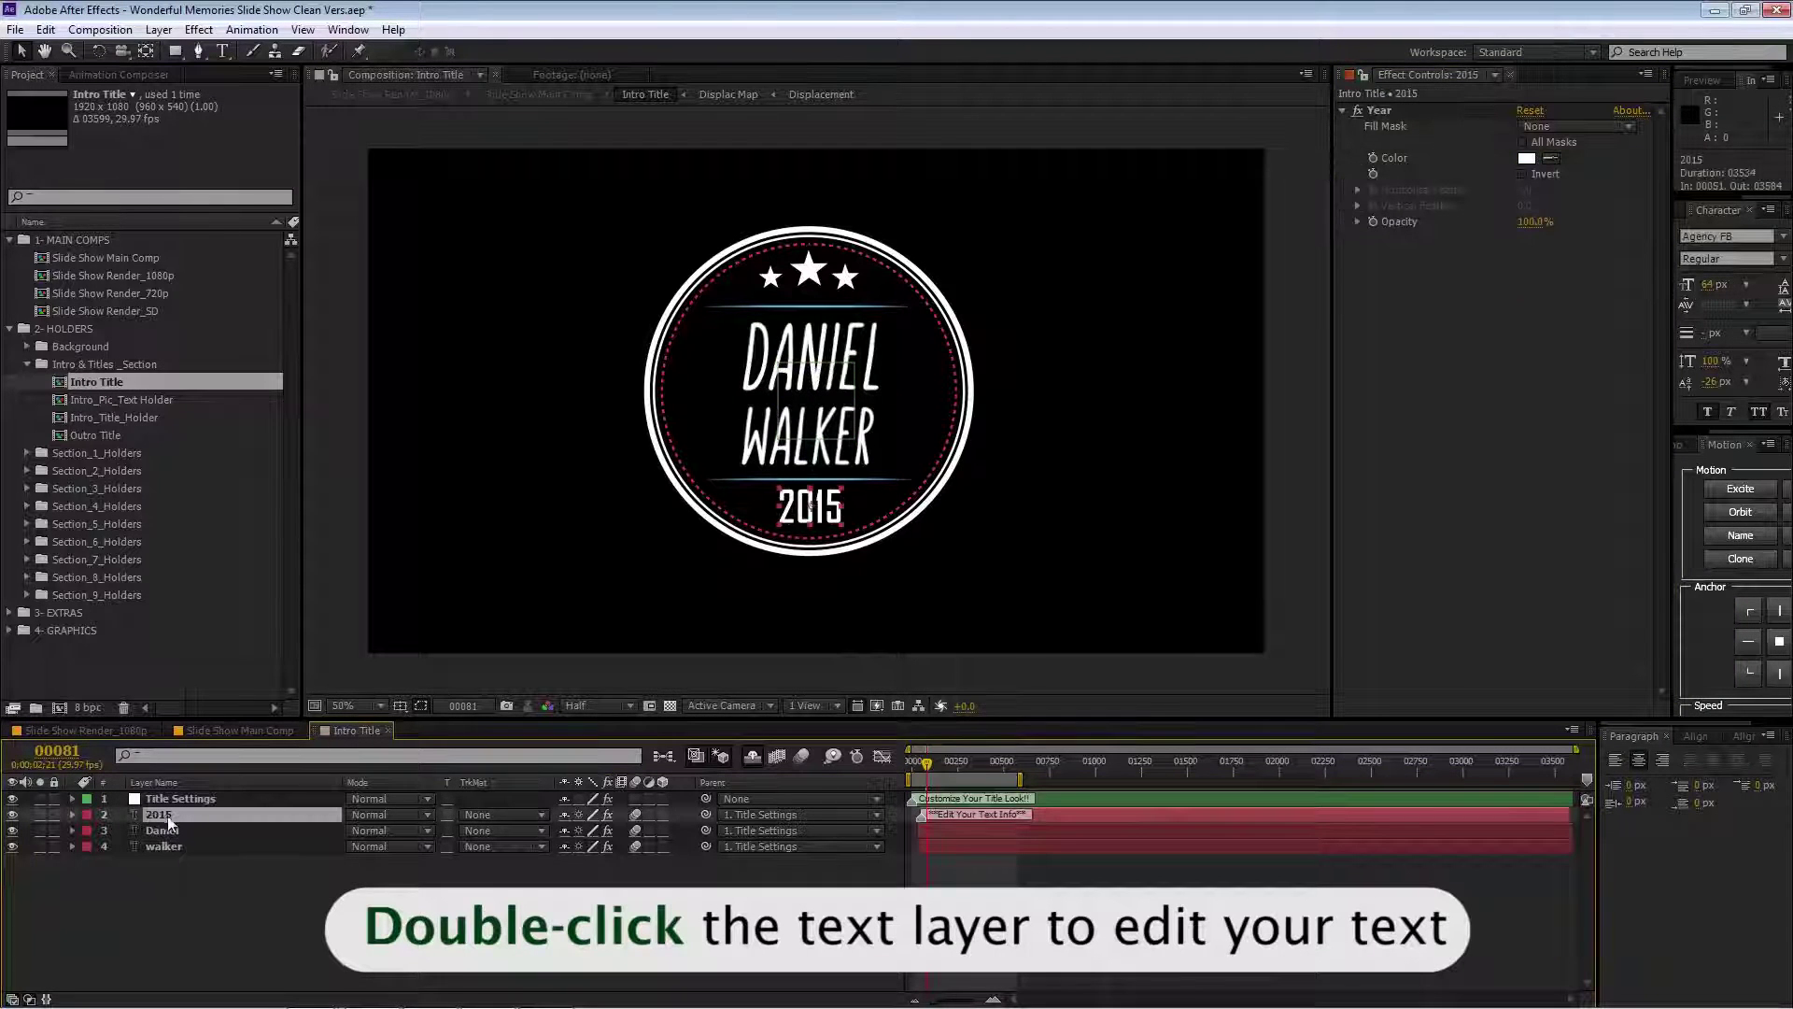
{"action": "left_click_drag", "start_coordinate": [818, 513], "coordinate": [845, 512]}
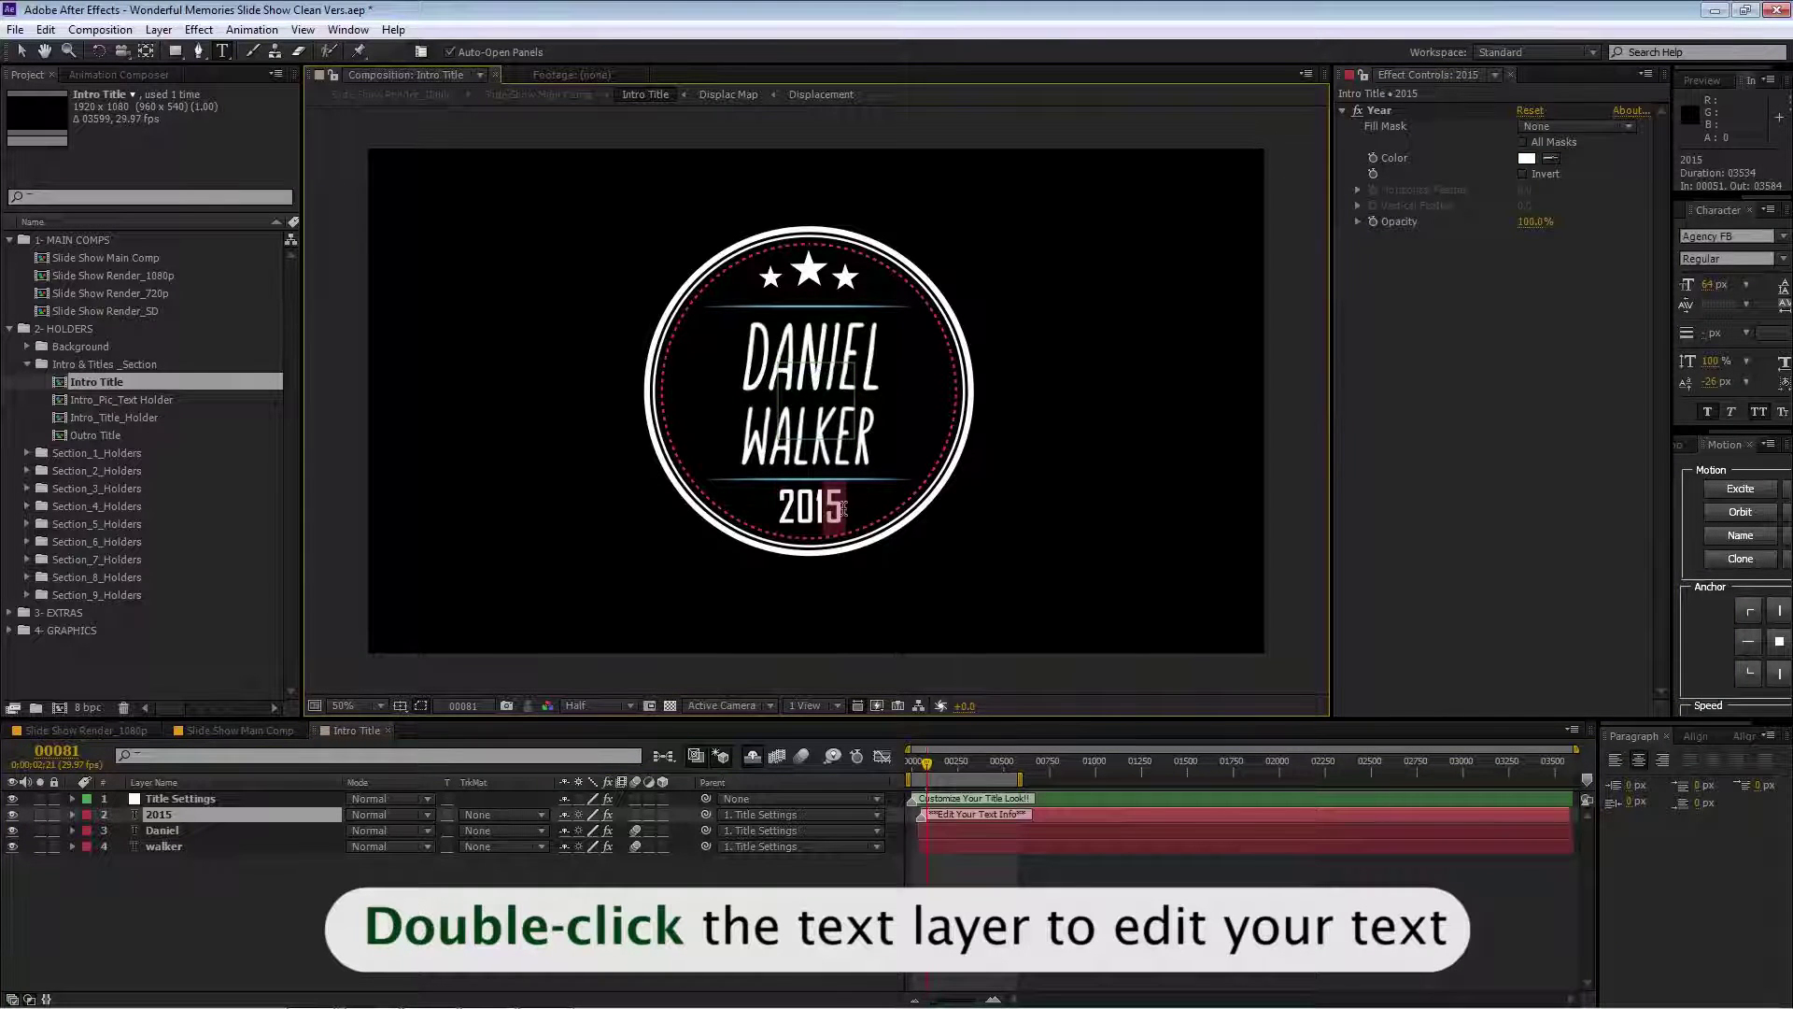
{"action": "type", "text": "6"}
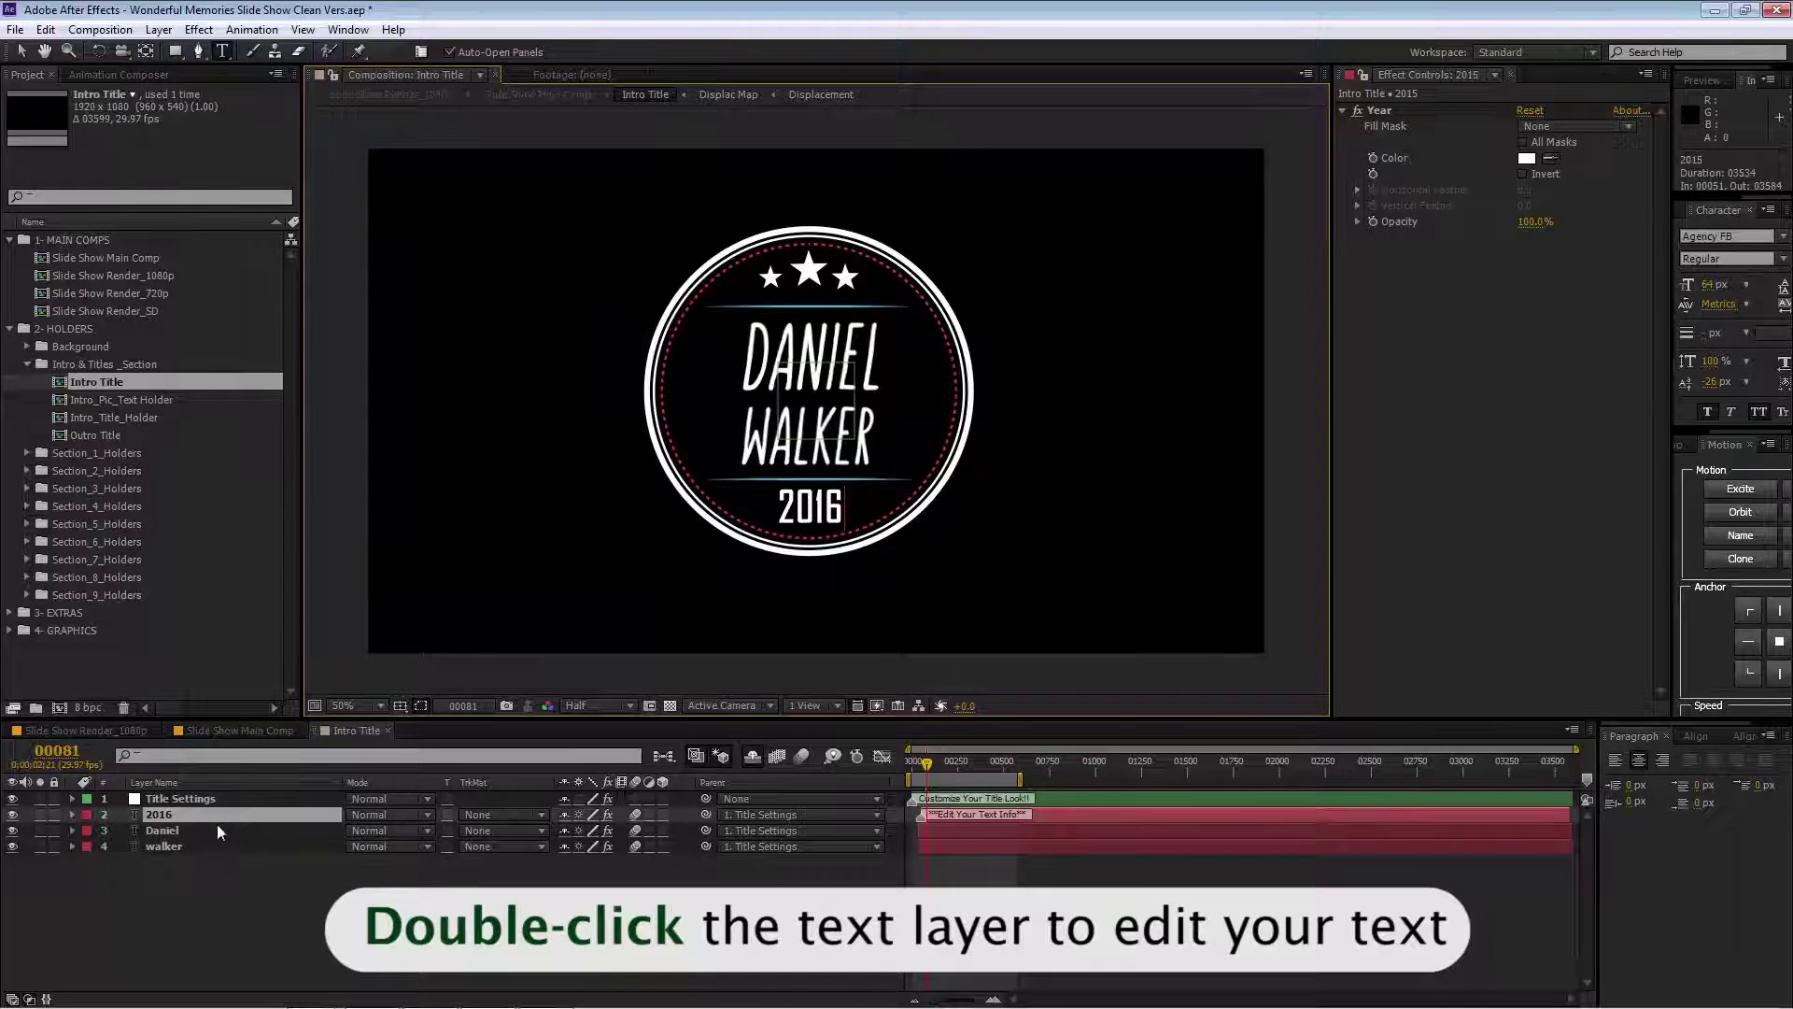
{"action": "double_click", "coordinate": [198, 830]}
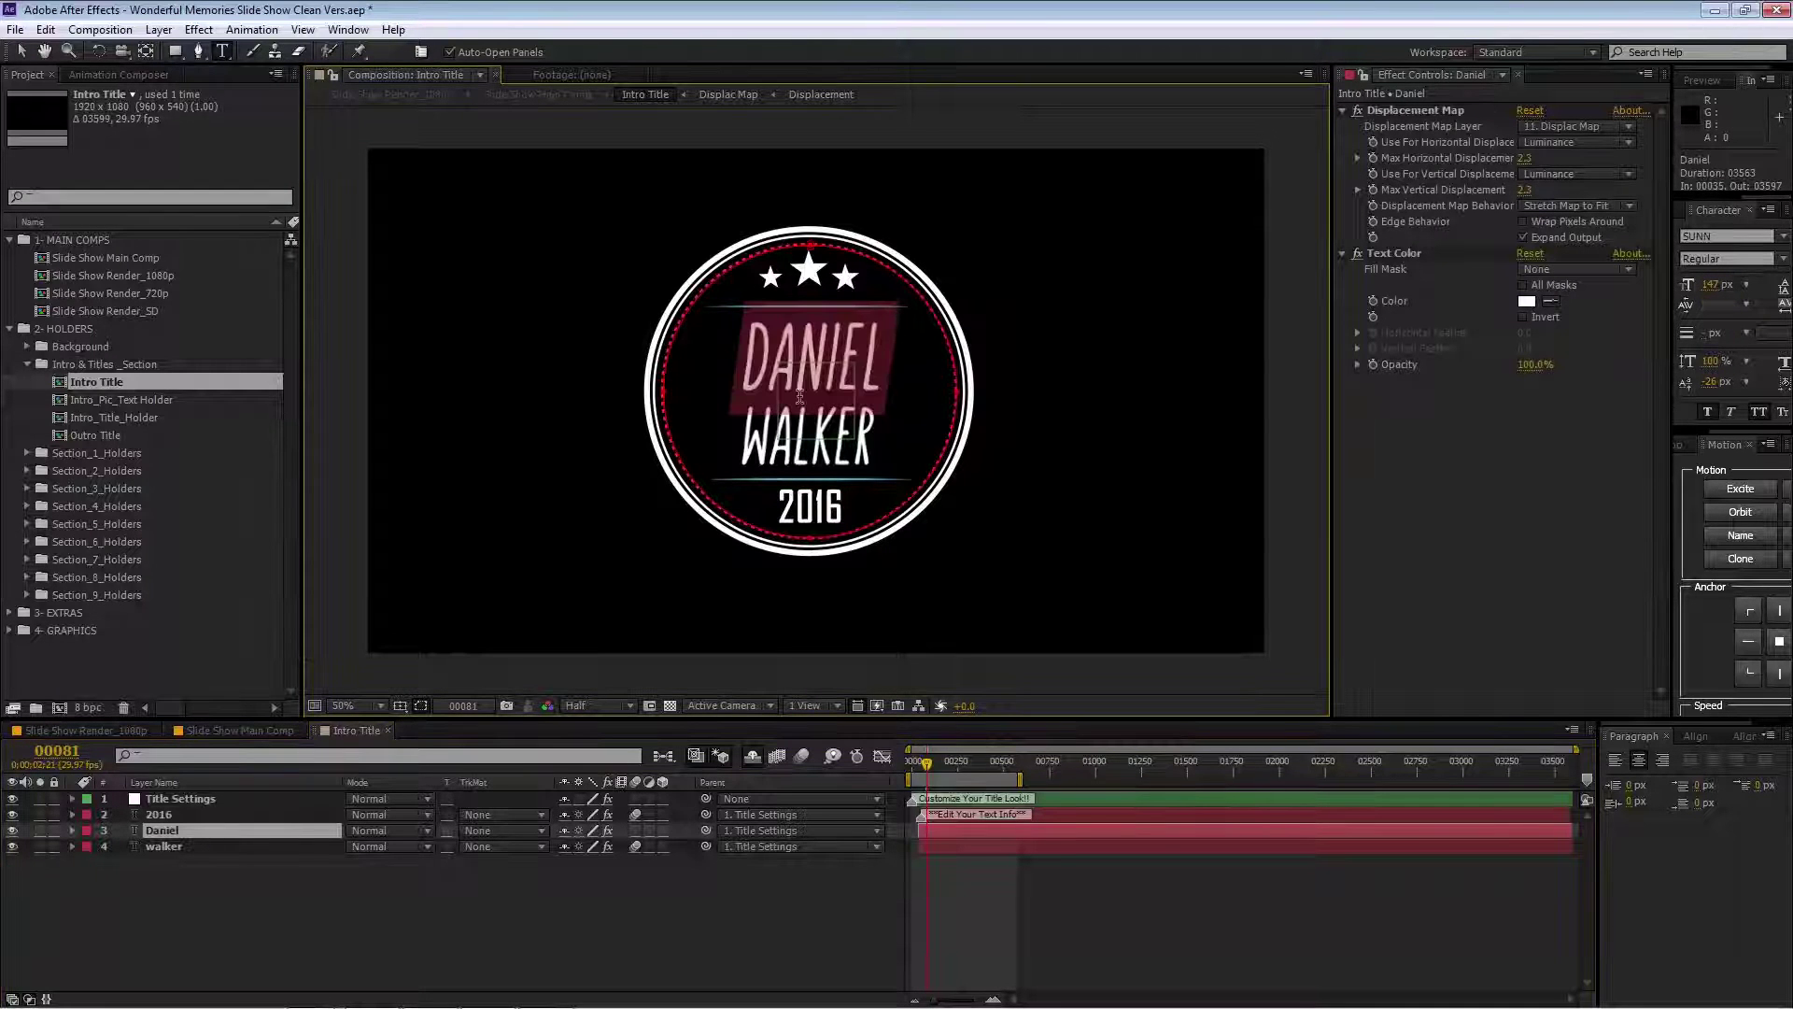
{"action": "type", "text": "YOUR"}
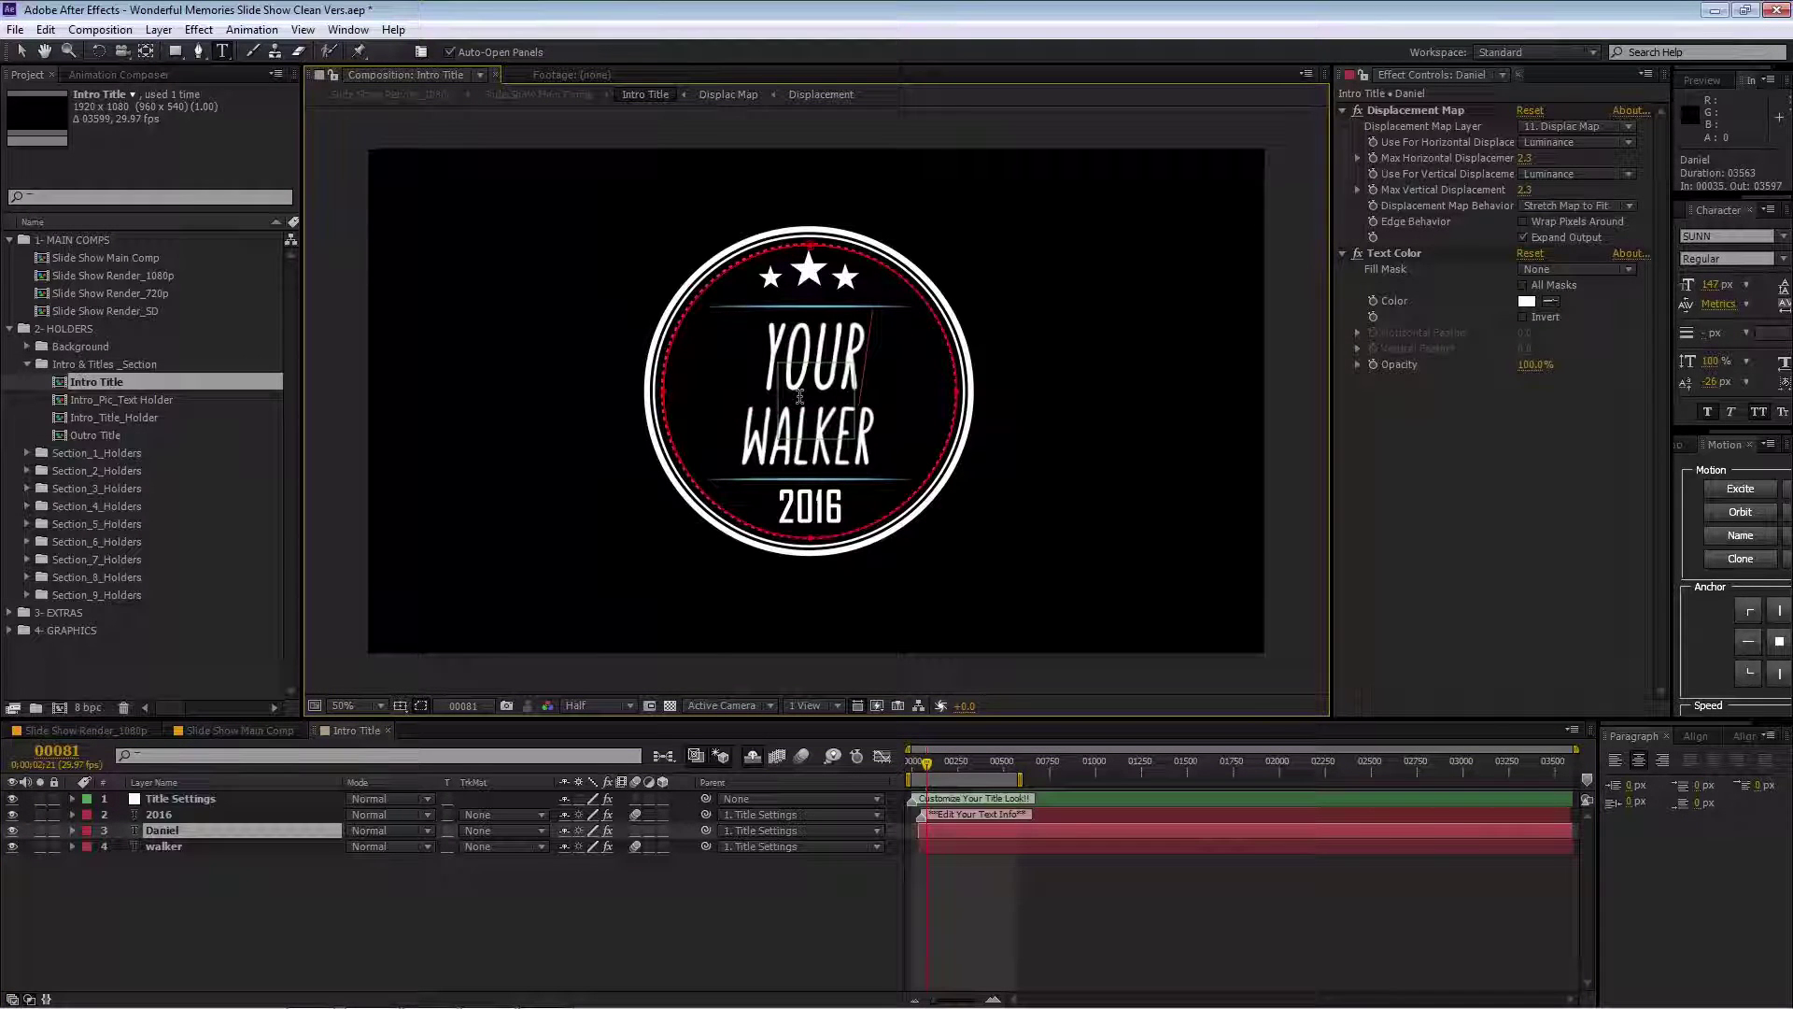
{"action": "double_click", "coordinate": [226, 846]}
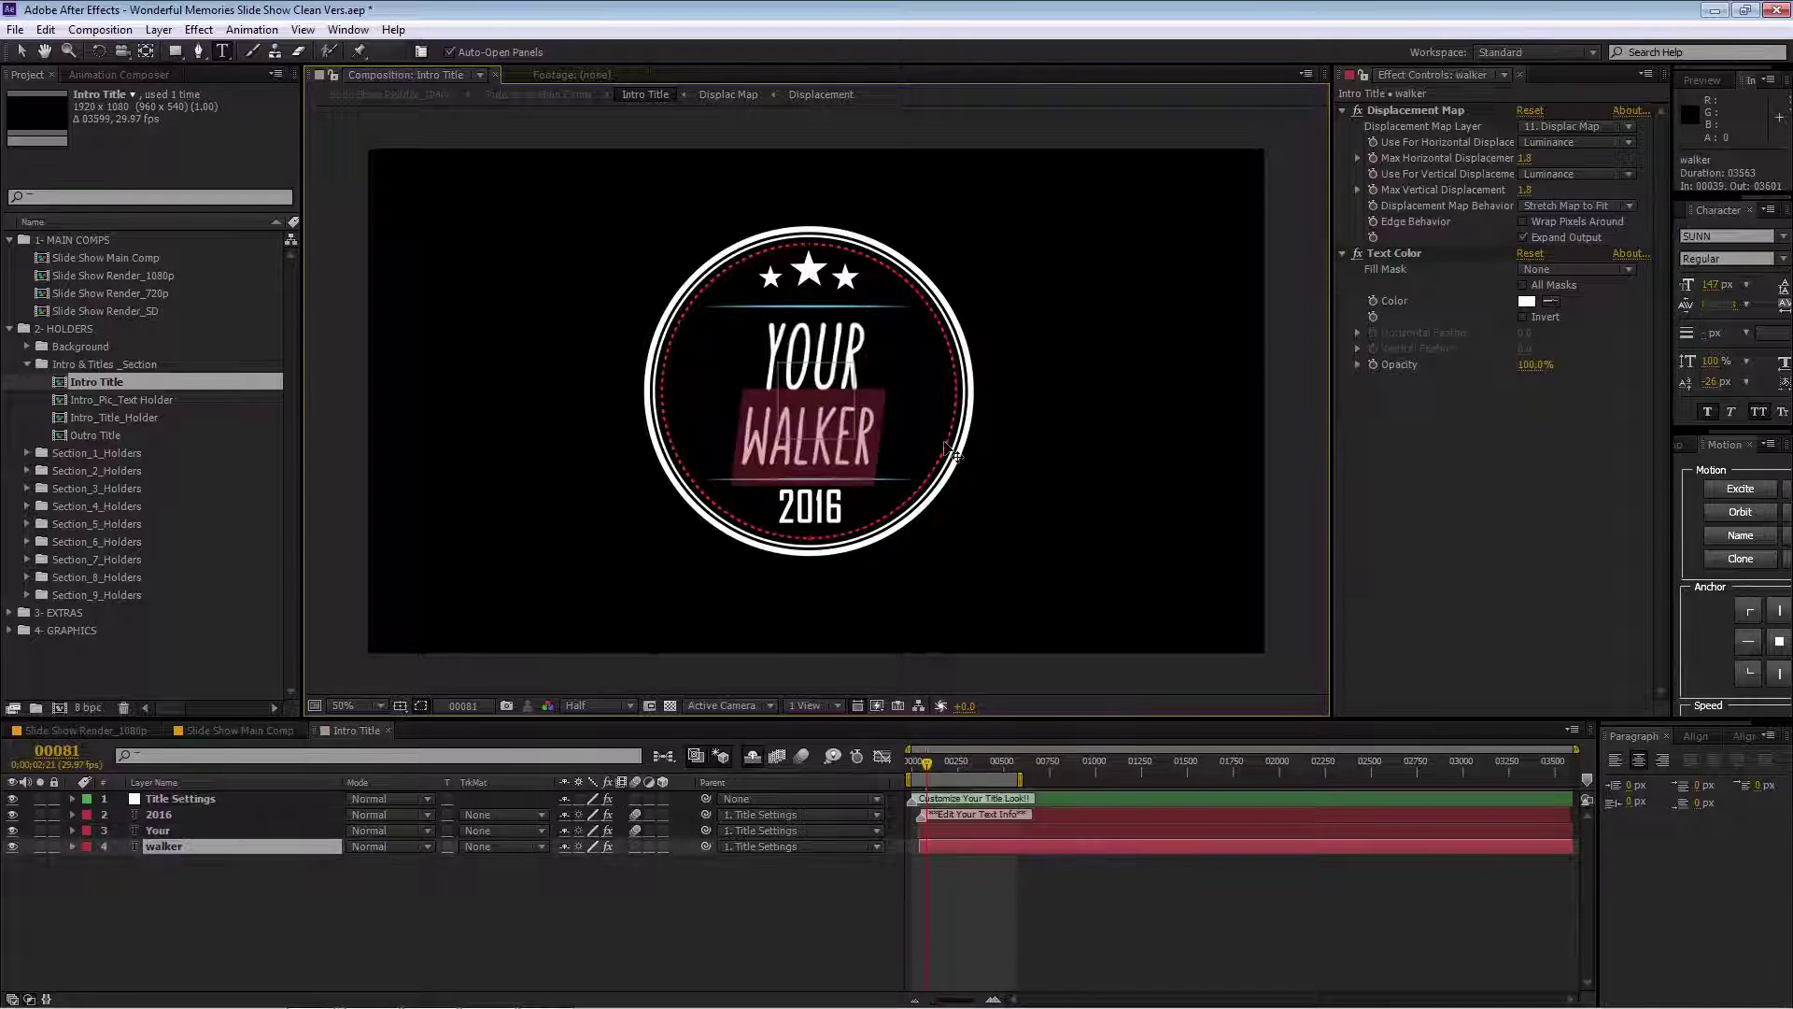
{"action": "type", "text": "TEXT"}
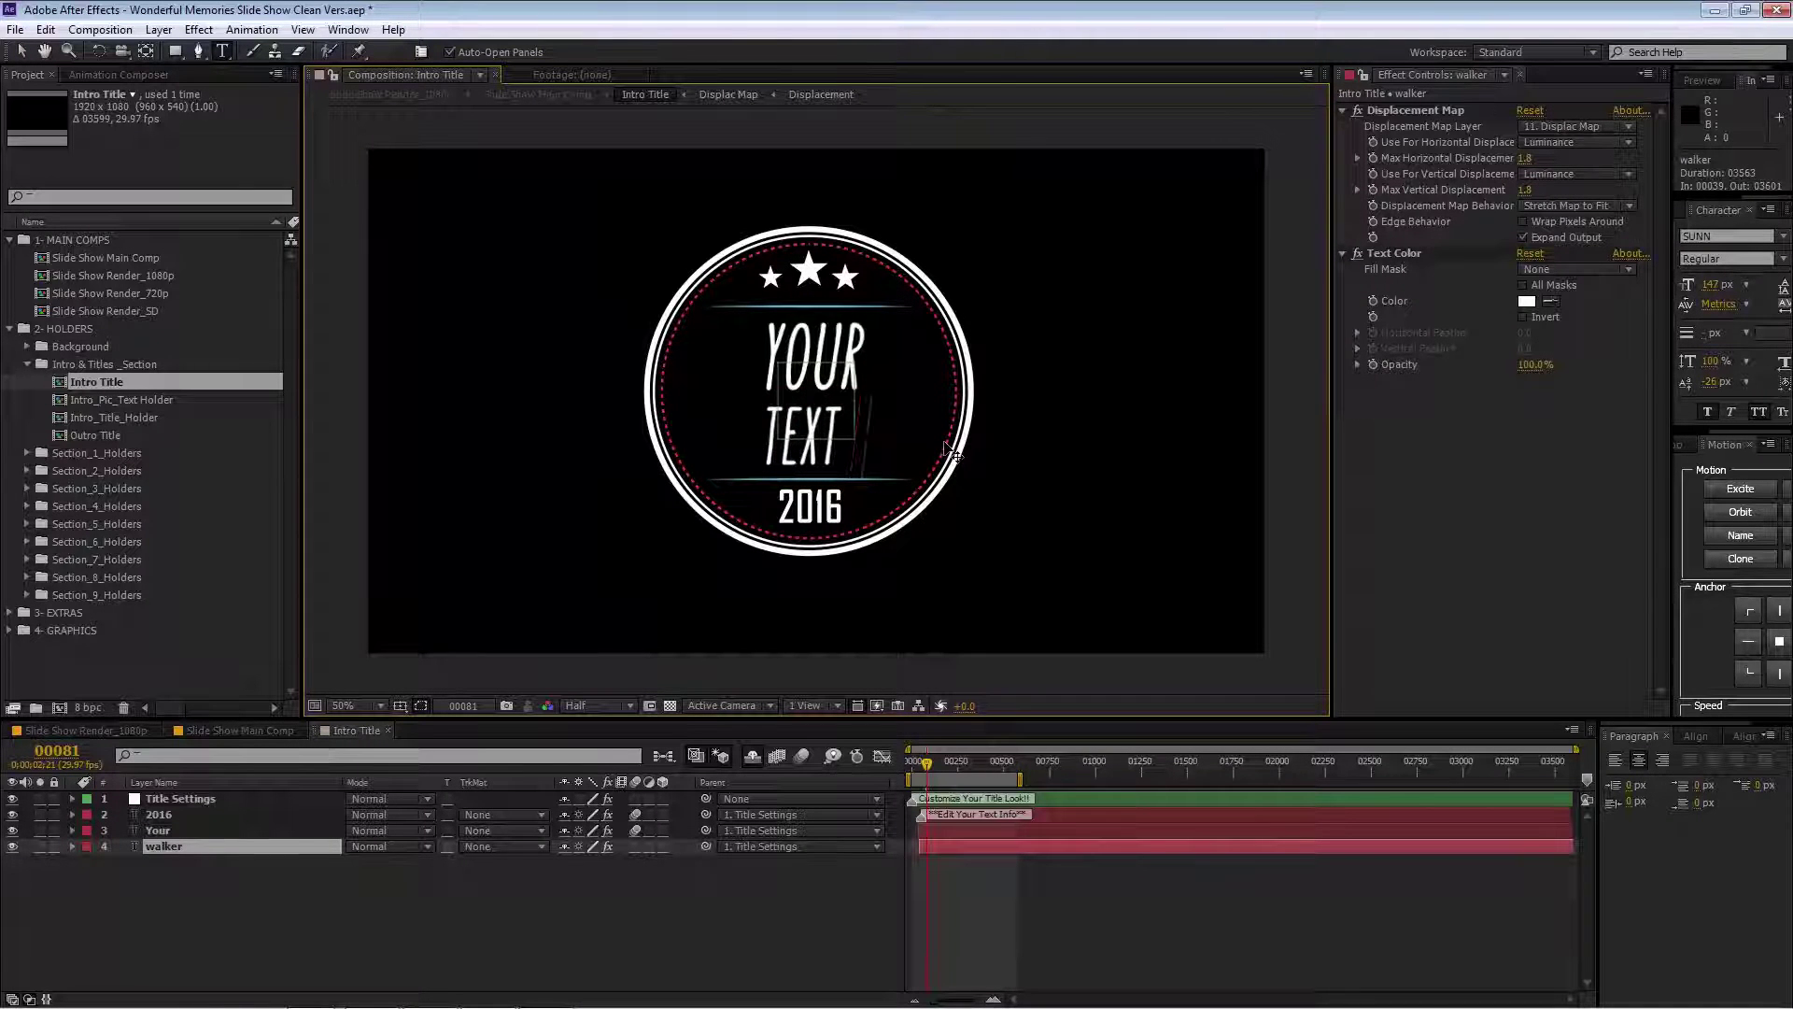
{"action": "type", "text": " HERE"}
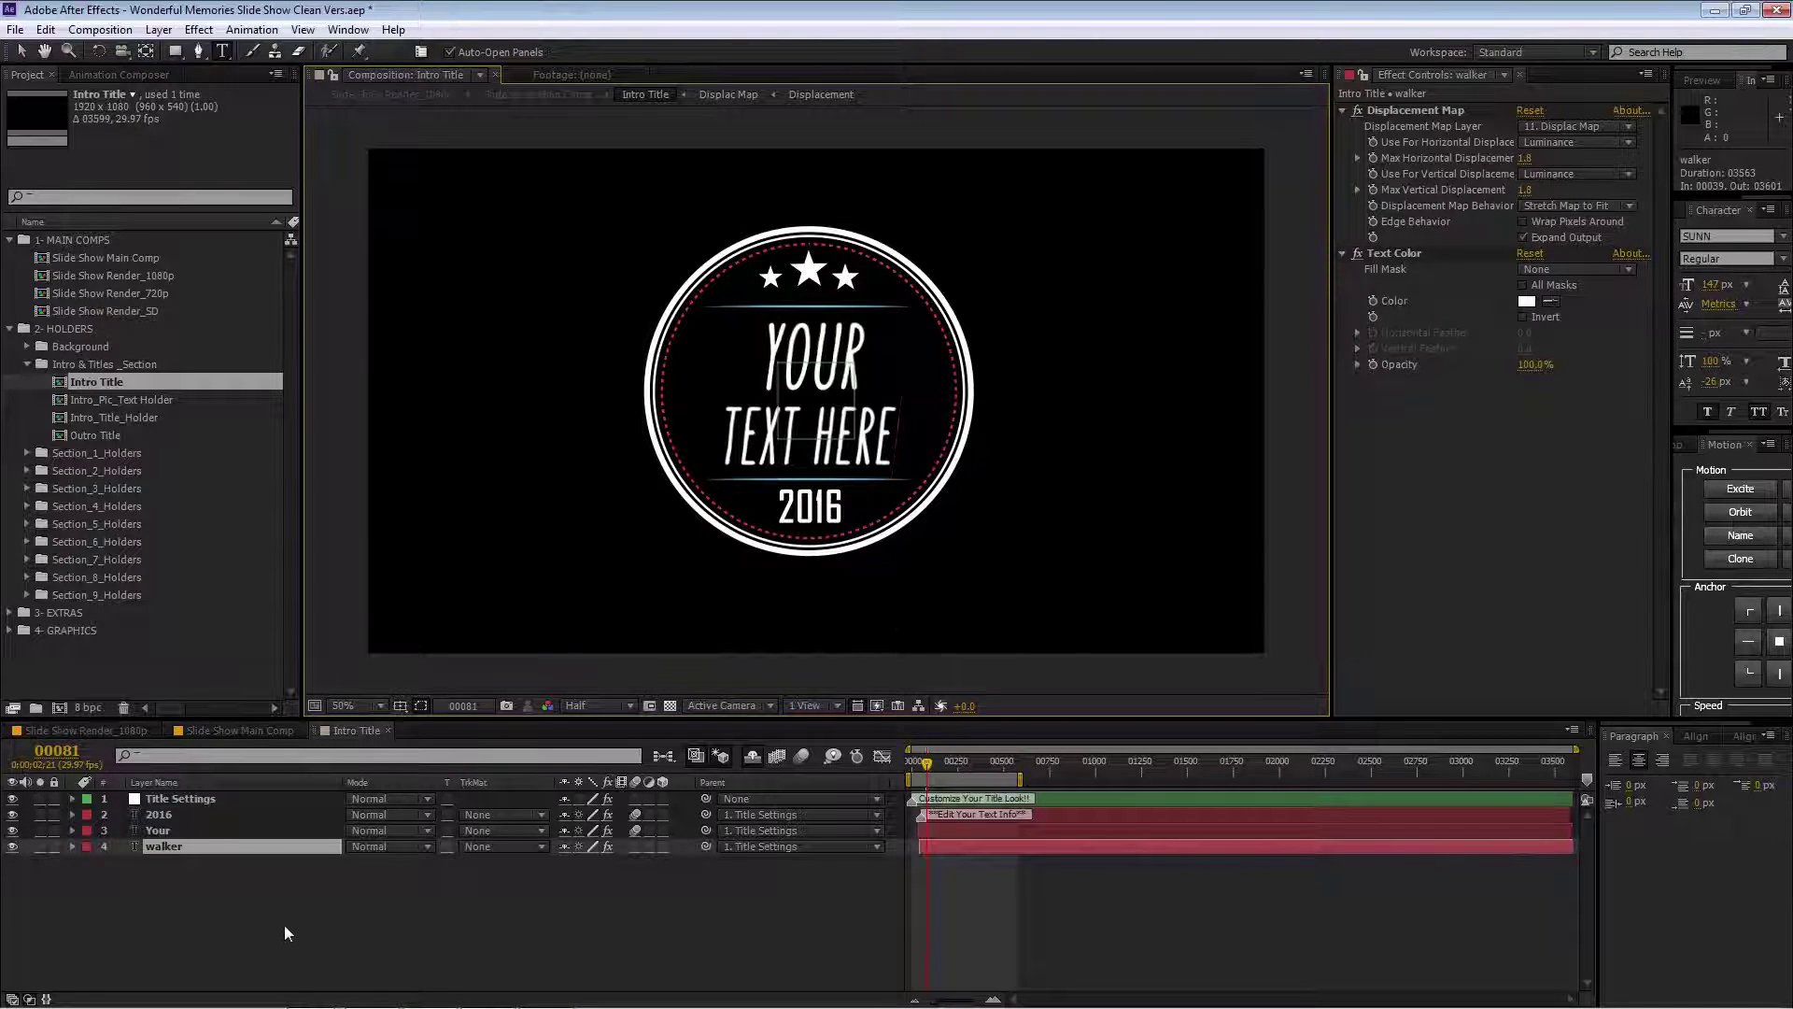
{"action": "left_click", "coordinate": [284, 925]}
Commit the title text, return to Slide Show Main Comp, and open the Intro_Title_Holder composition
{"action": "key", "text": "v"}
{"action": "left_click", "coordinate": [254, 730]}
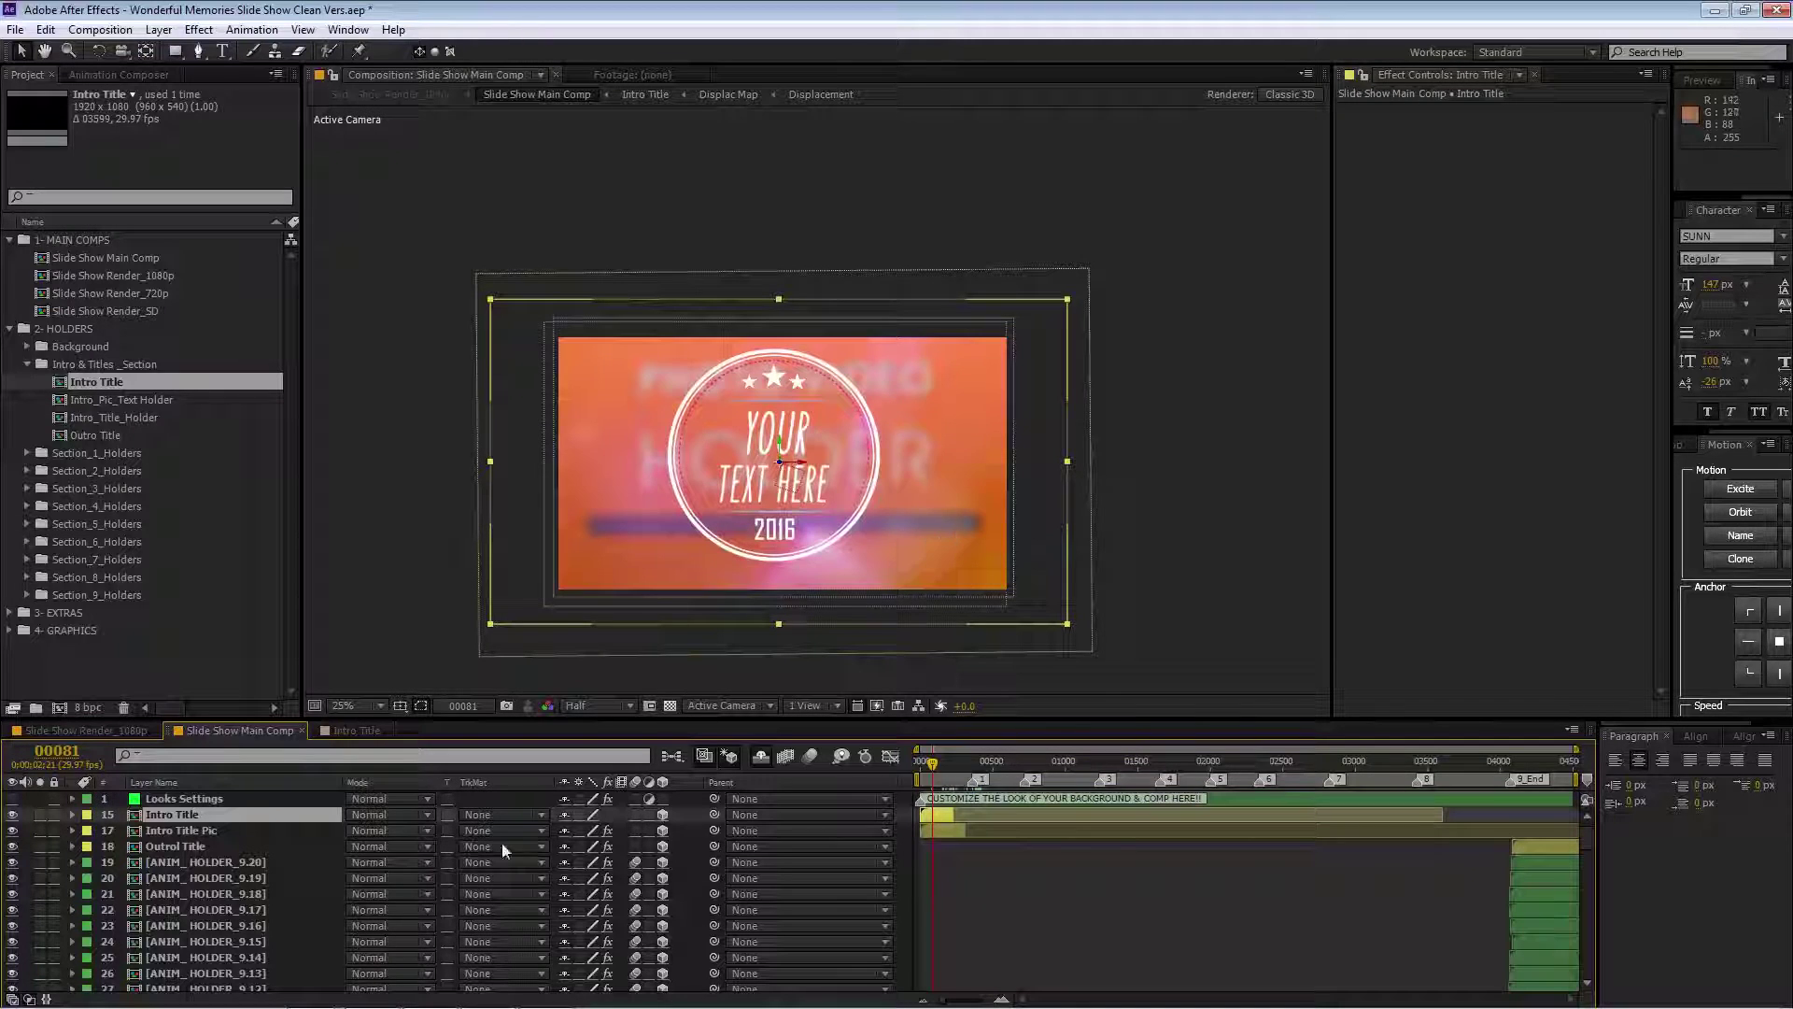
{"action": "left_click", "coordinate": [131, 417]}
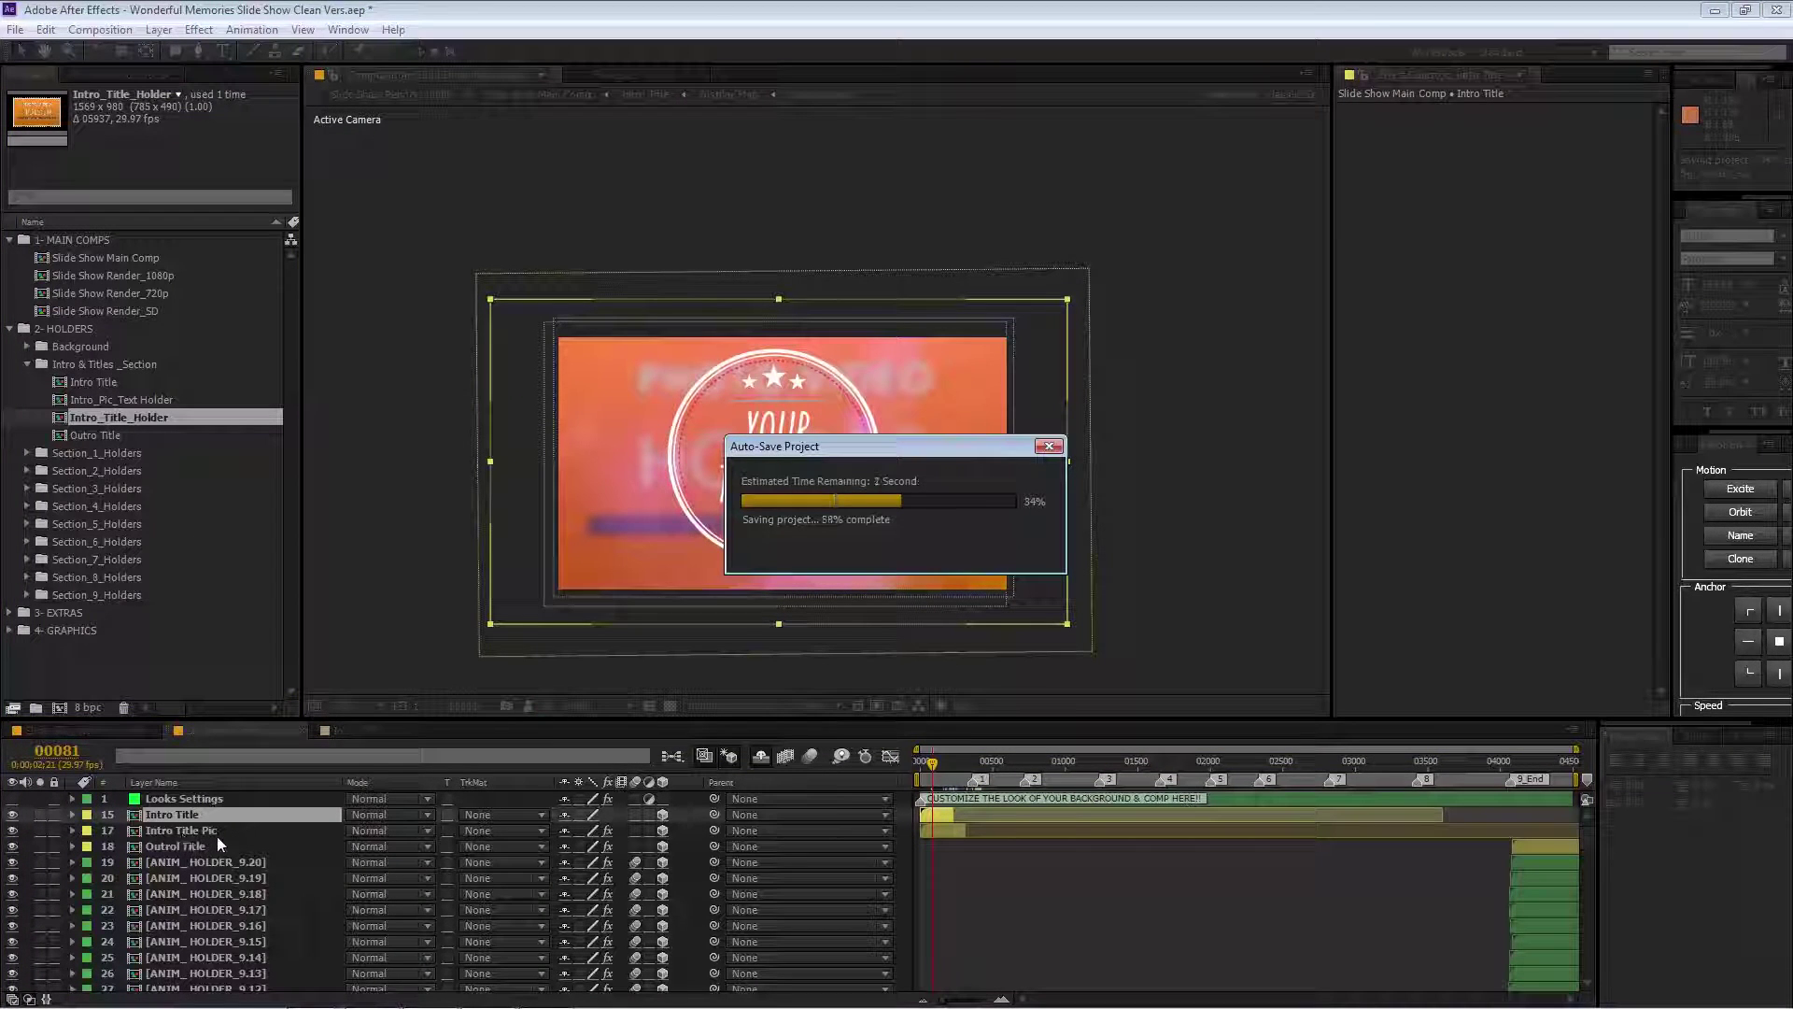
{"action": "double_click", "coordinate": [127, 422]}
On Looks Settings, compare the square, rounded and stamp frames, keeping Design FRAME 1 without scratch textures
{"action": "left_click", "coordinate": [185, 800]}
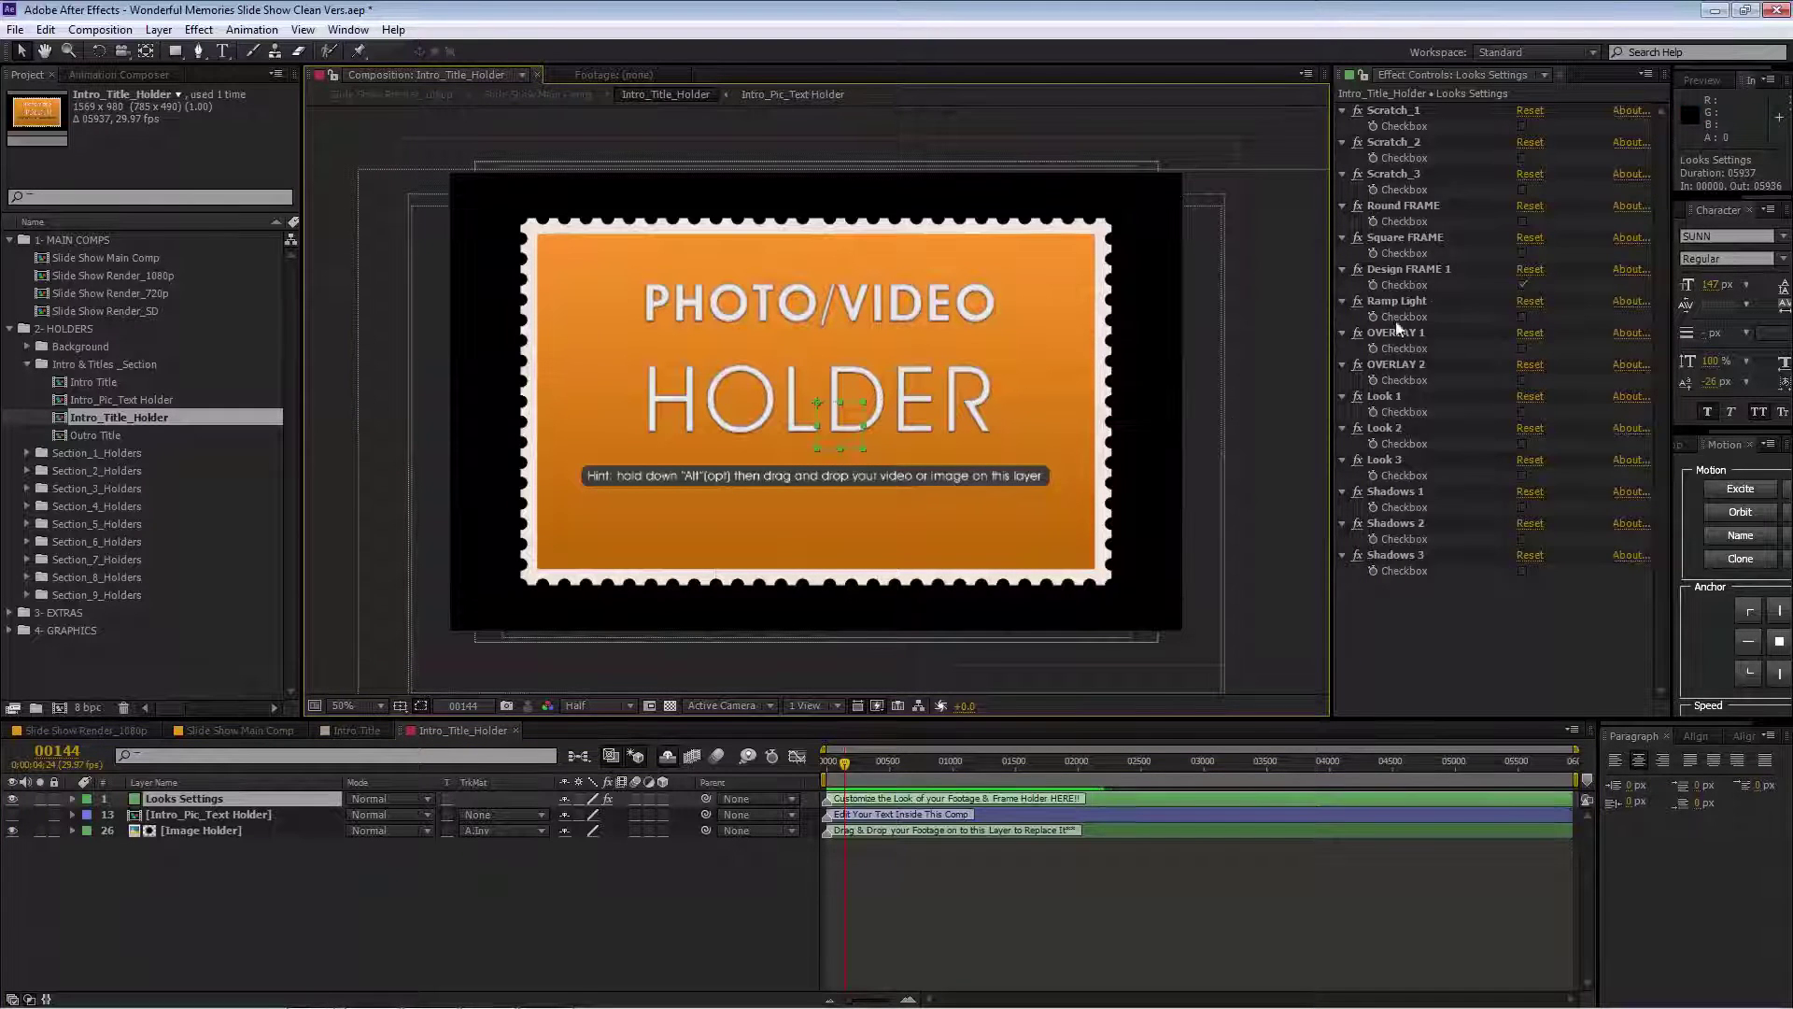
{"action": "left_click", "coordinate": [1522, 283]}
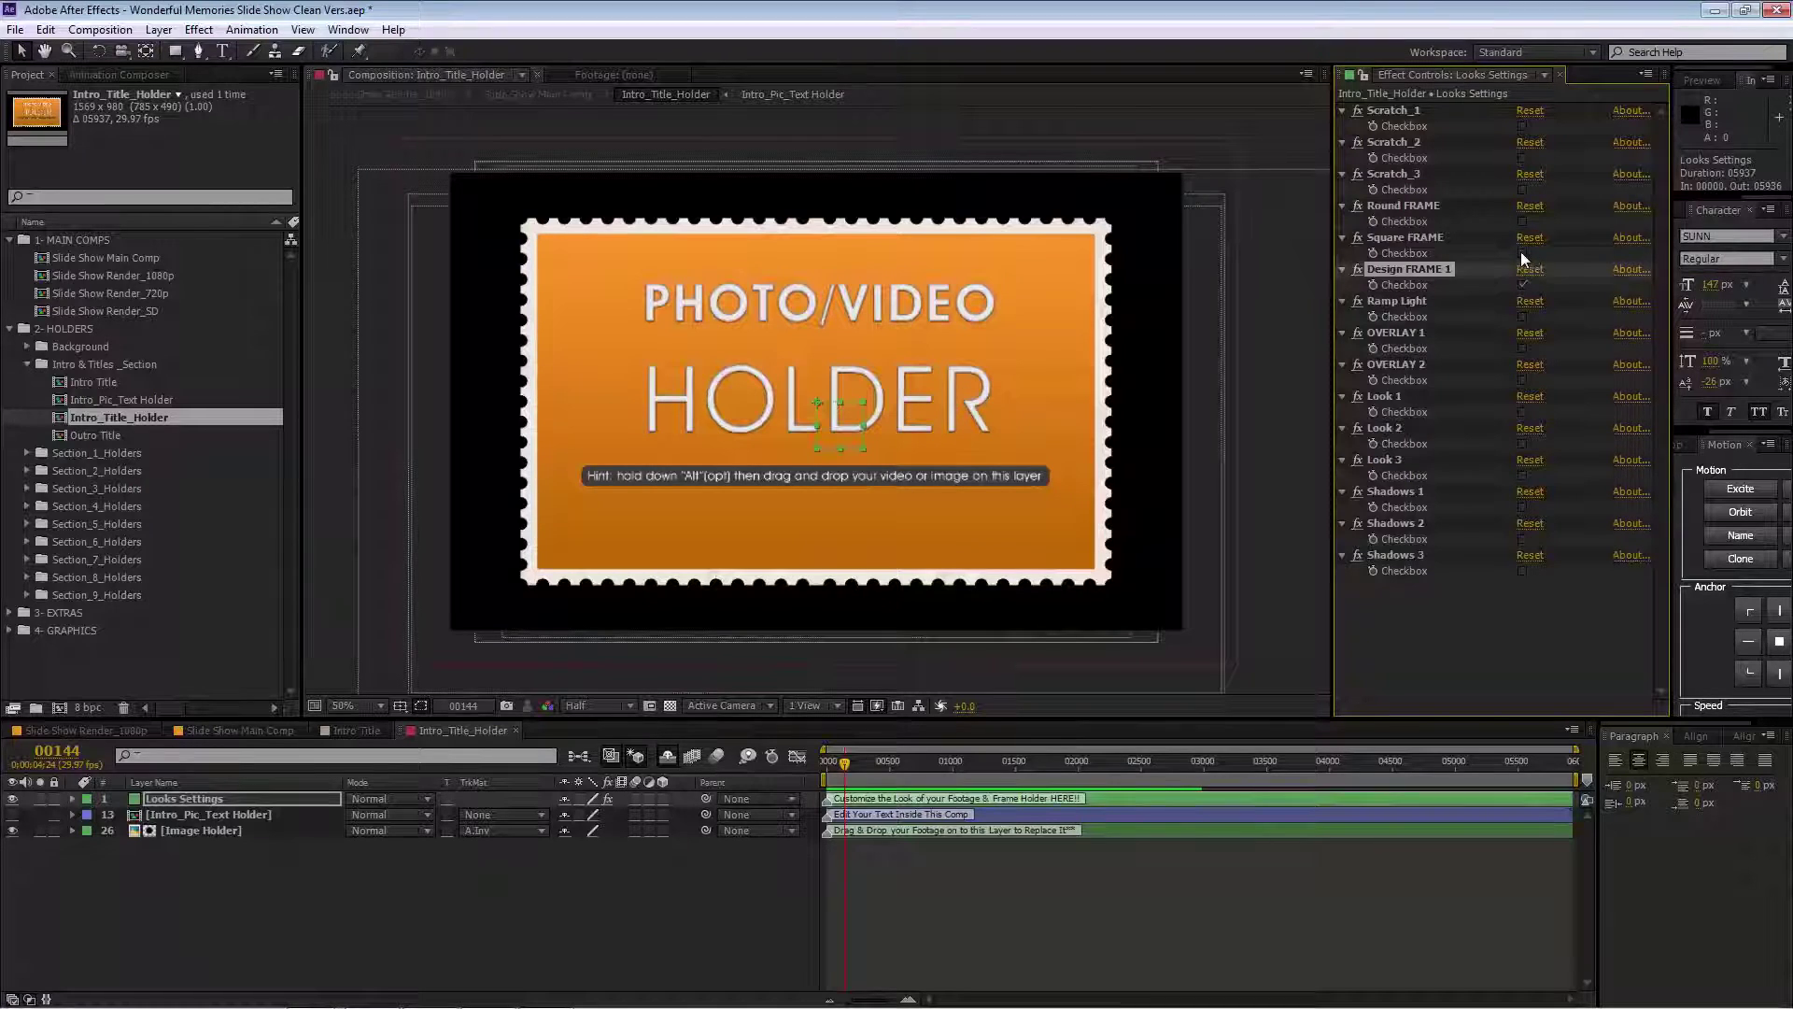
{"action": "left_click", "coordinate": [1522, 252]}
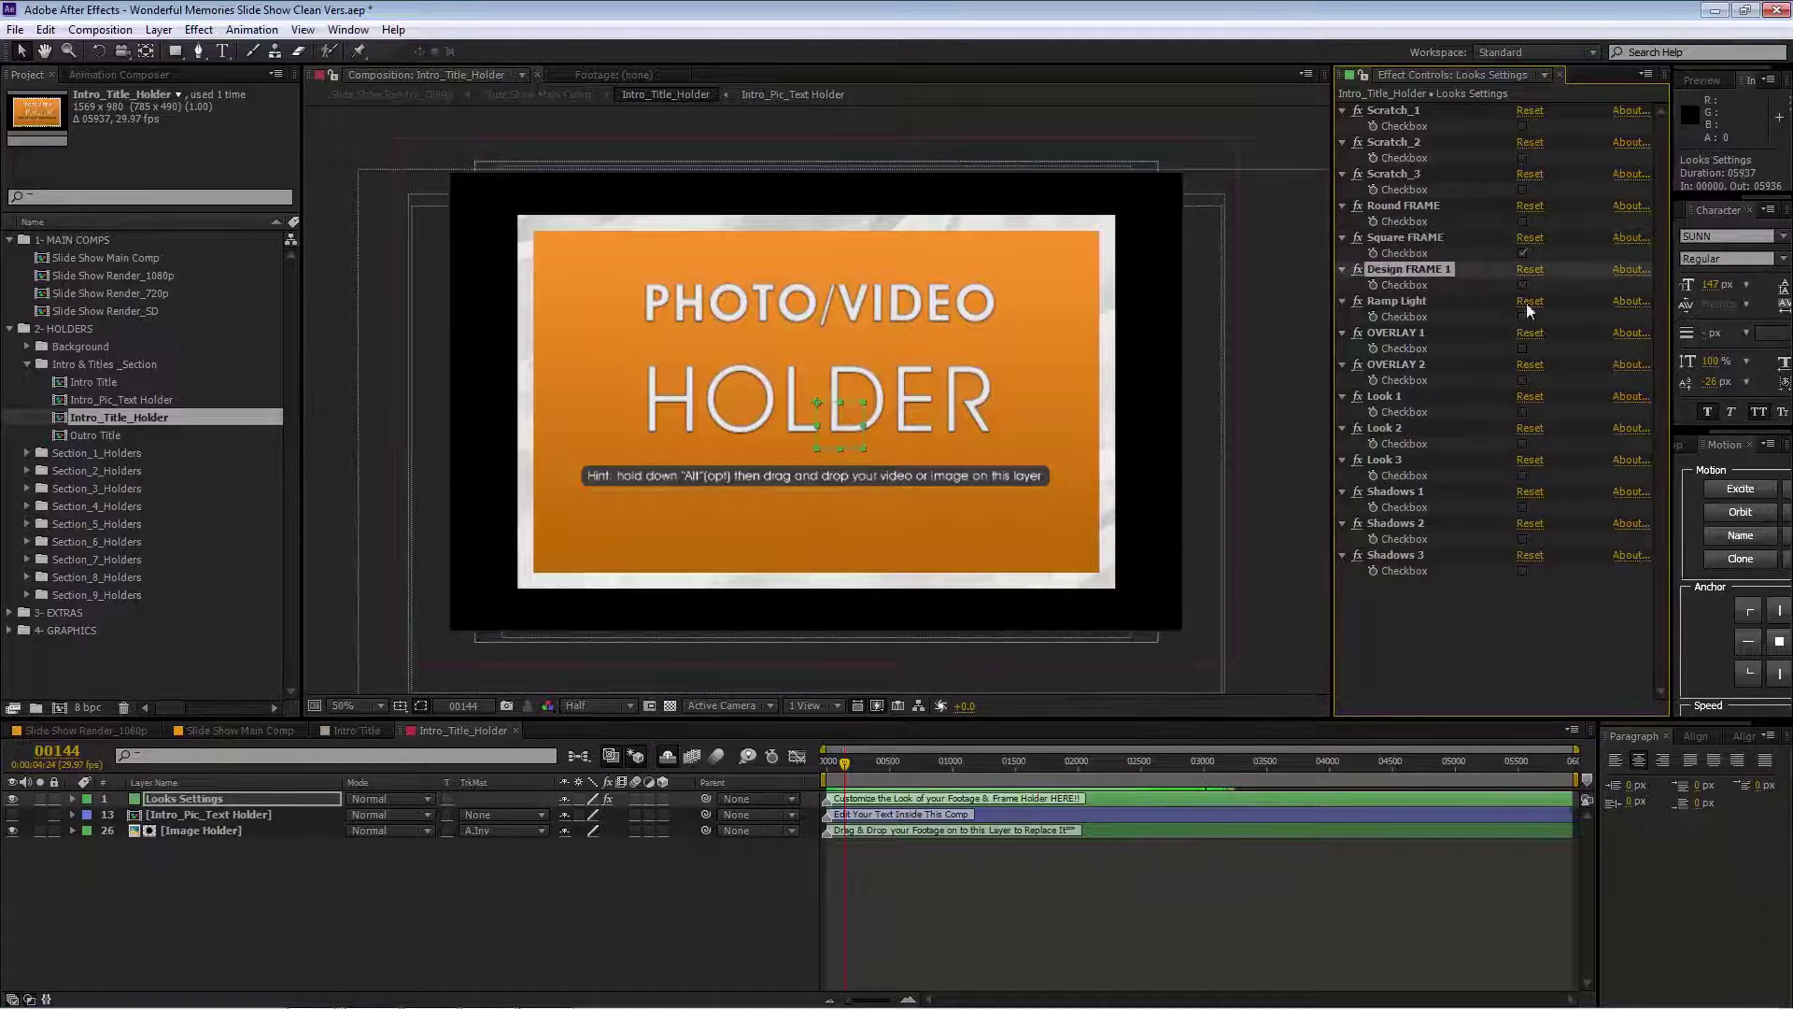
{"action": "left_click", "coordinate": [1523, 253]}
{"action": "left_click", "coordinate": [1523, 222]}
{"action": "left_click", "coordinate": [1523, 221]}
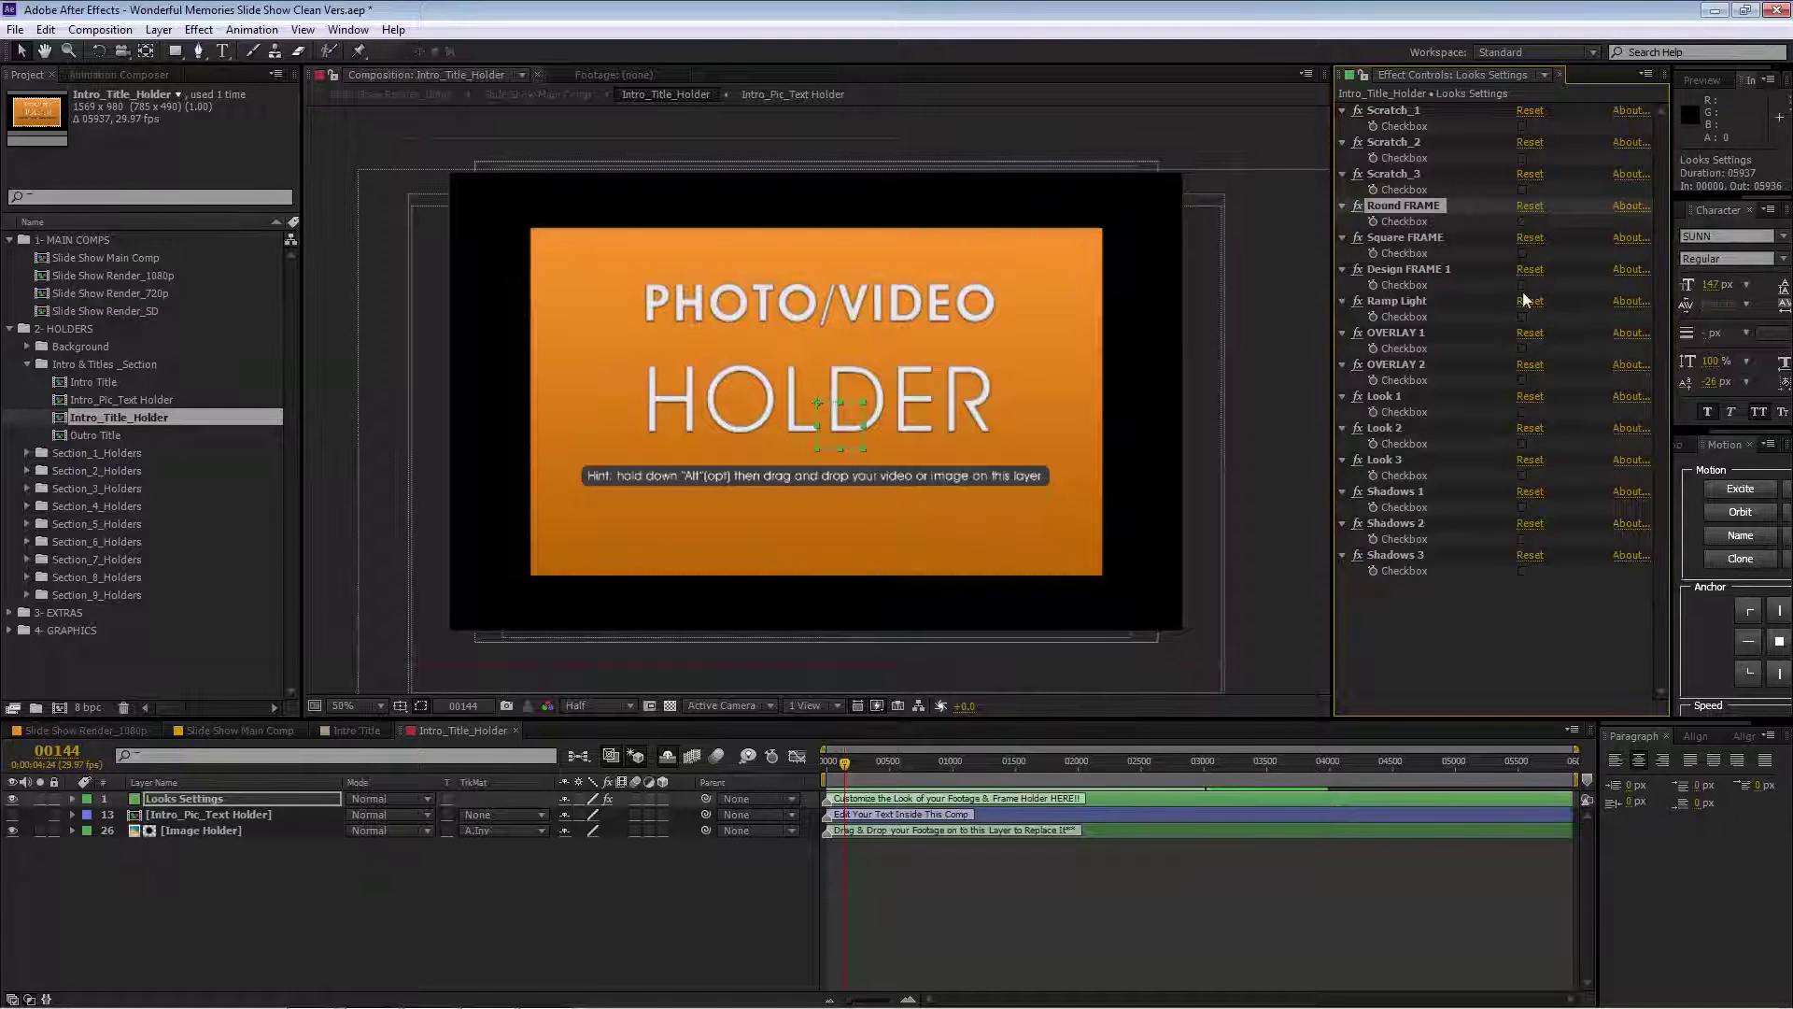
{"action": "left_click", "coordinate": [1523, 285]}
{"action": "left_click", "coordinate": [1522, 191]}
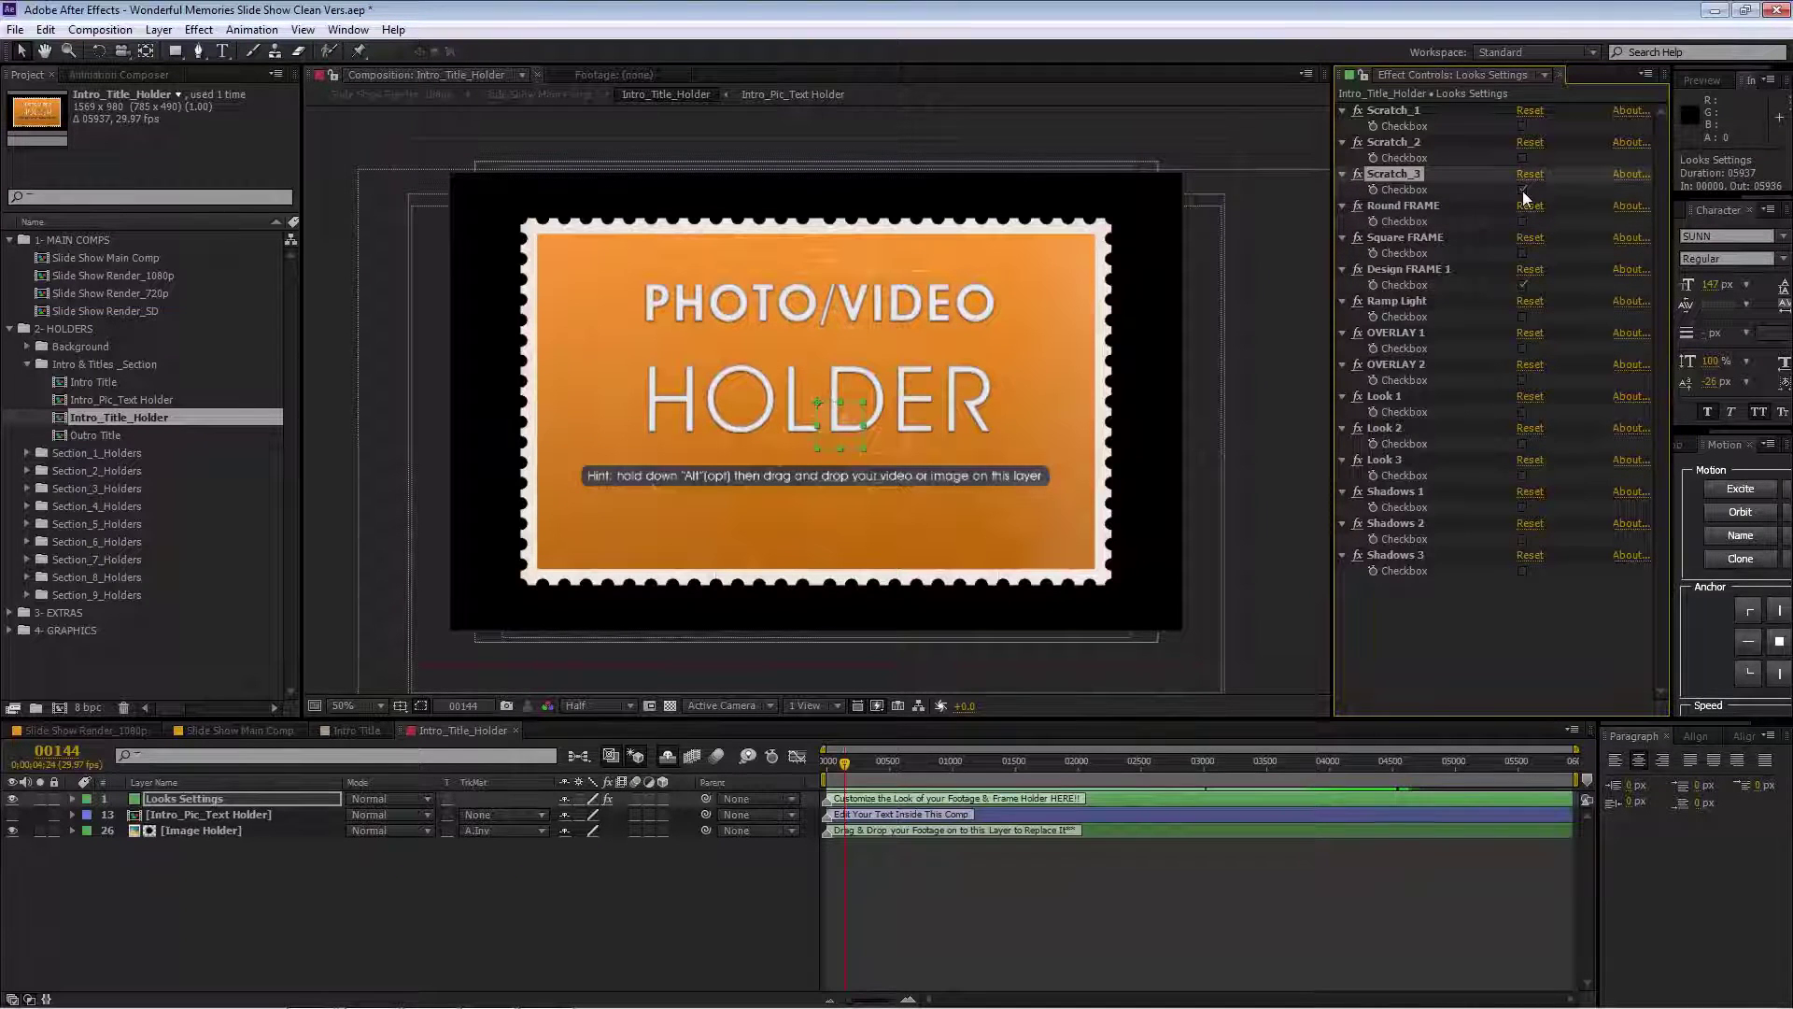
{"action": "left_click", "coordinate": [1523, 191]}
{"action": "left_click", "coordinate": [1522, 158]}
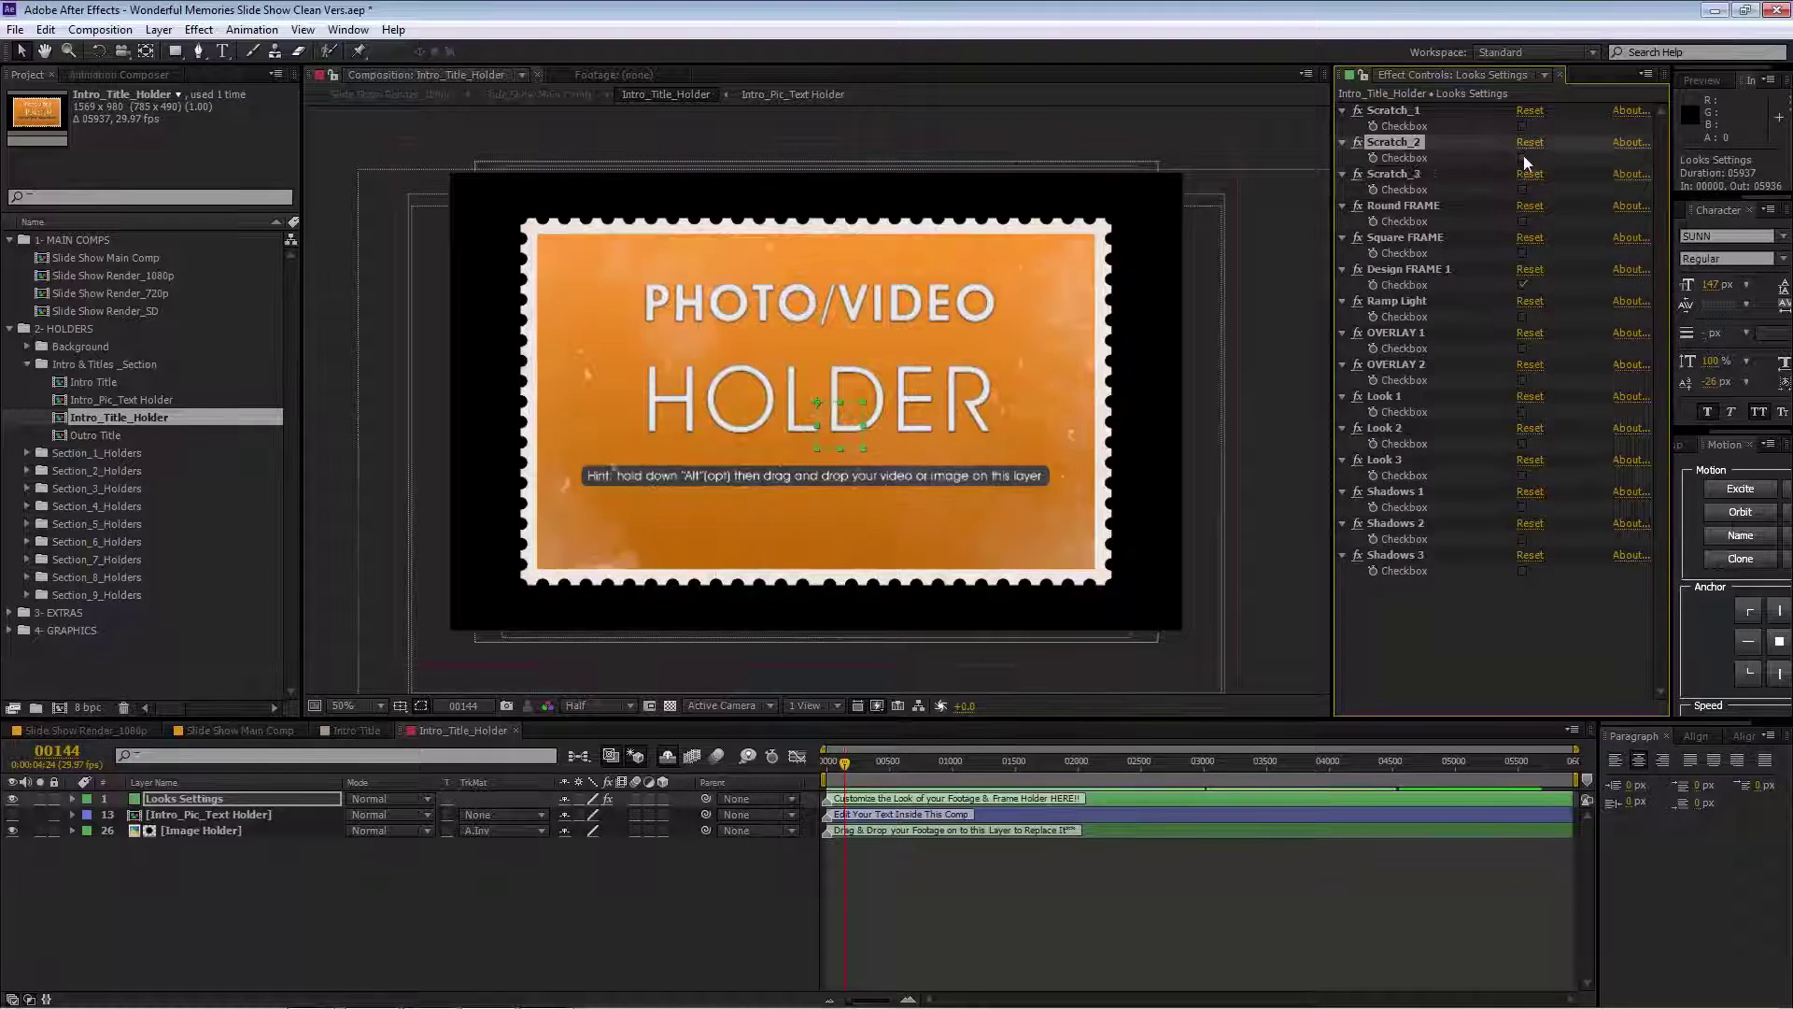
{"action": "left_click", "coordinate": [1522, 159]}
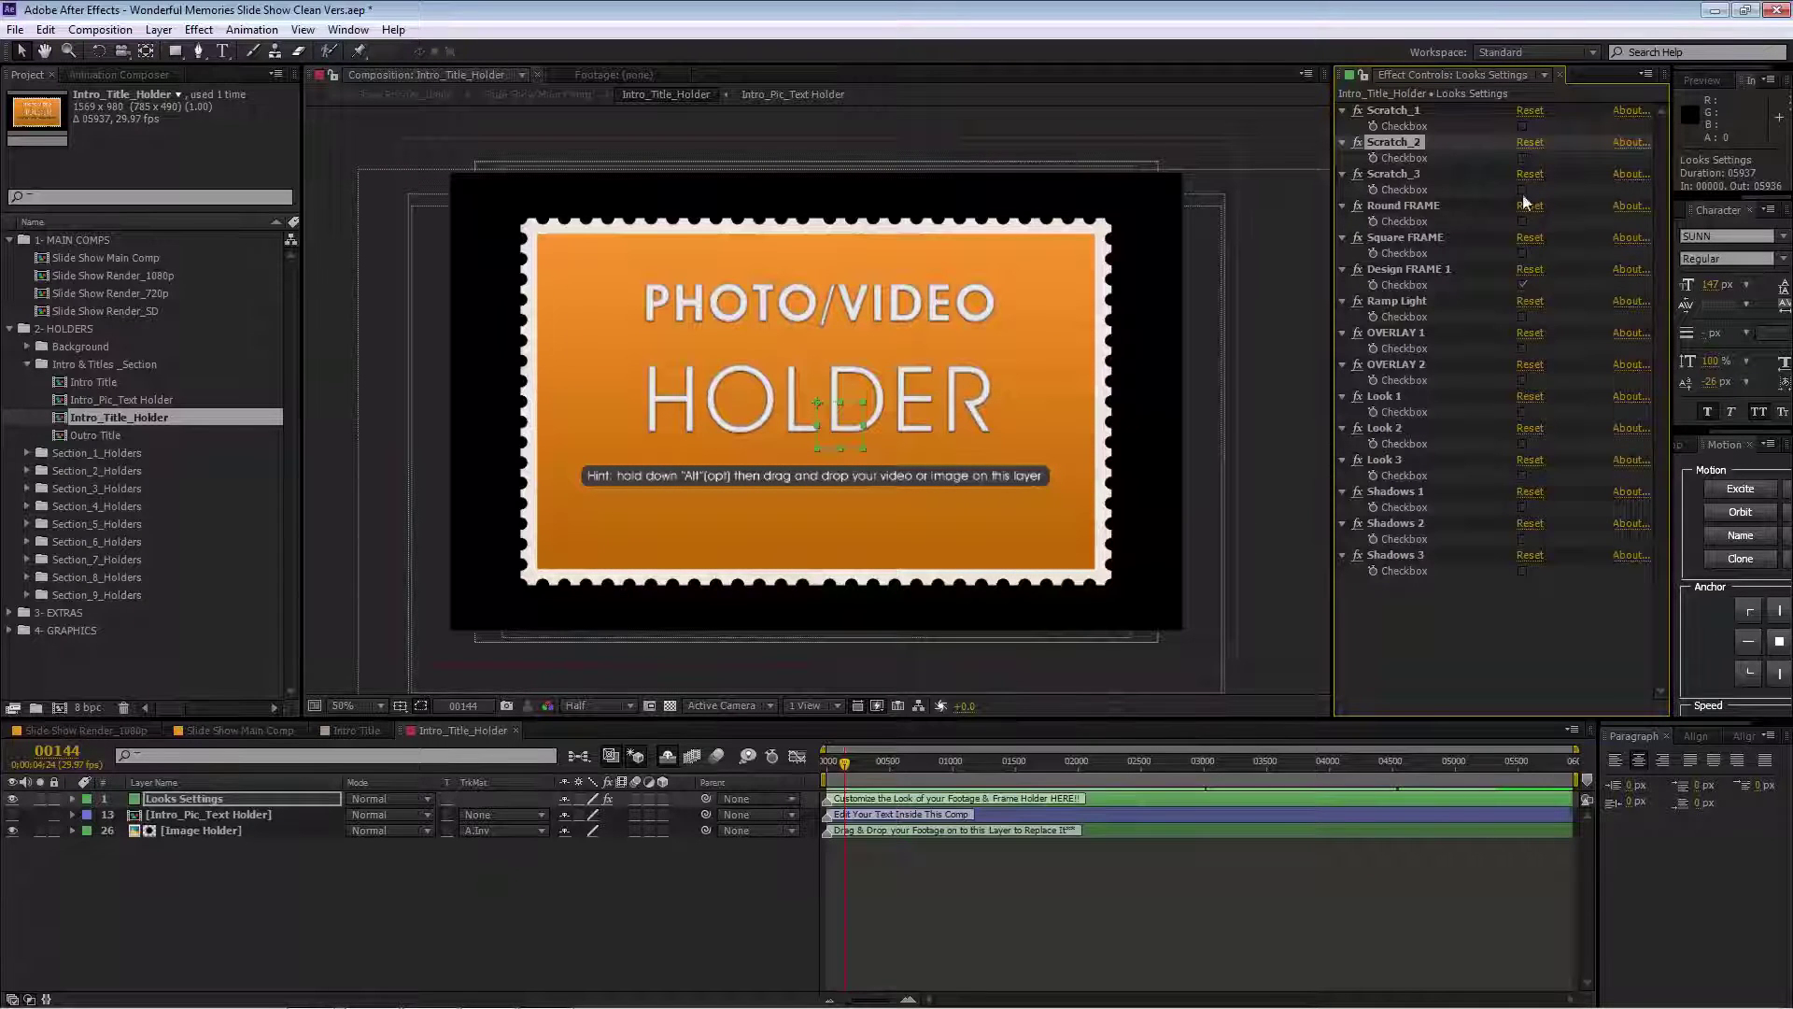
Preview the ramp light glow, OVERLAY 1 and Look 2 looks, leaving them all off
{"action": "left_click", "coordinate": [1523, 317]}
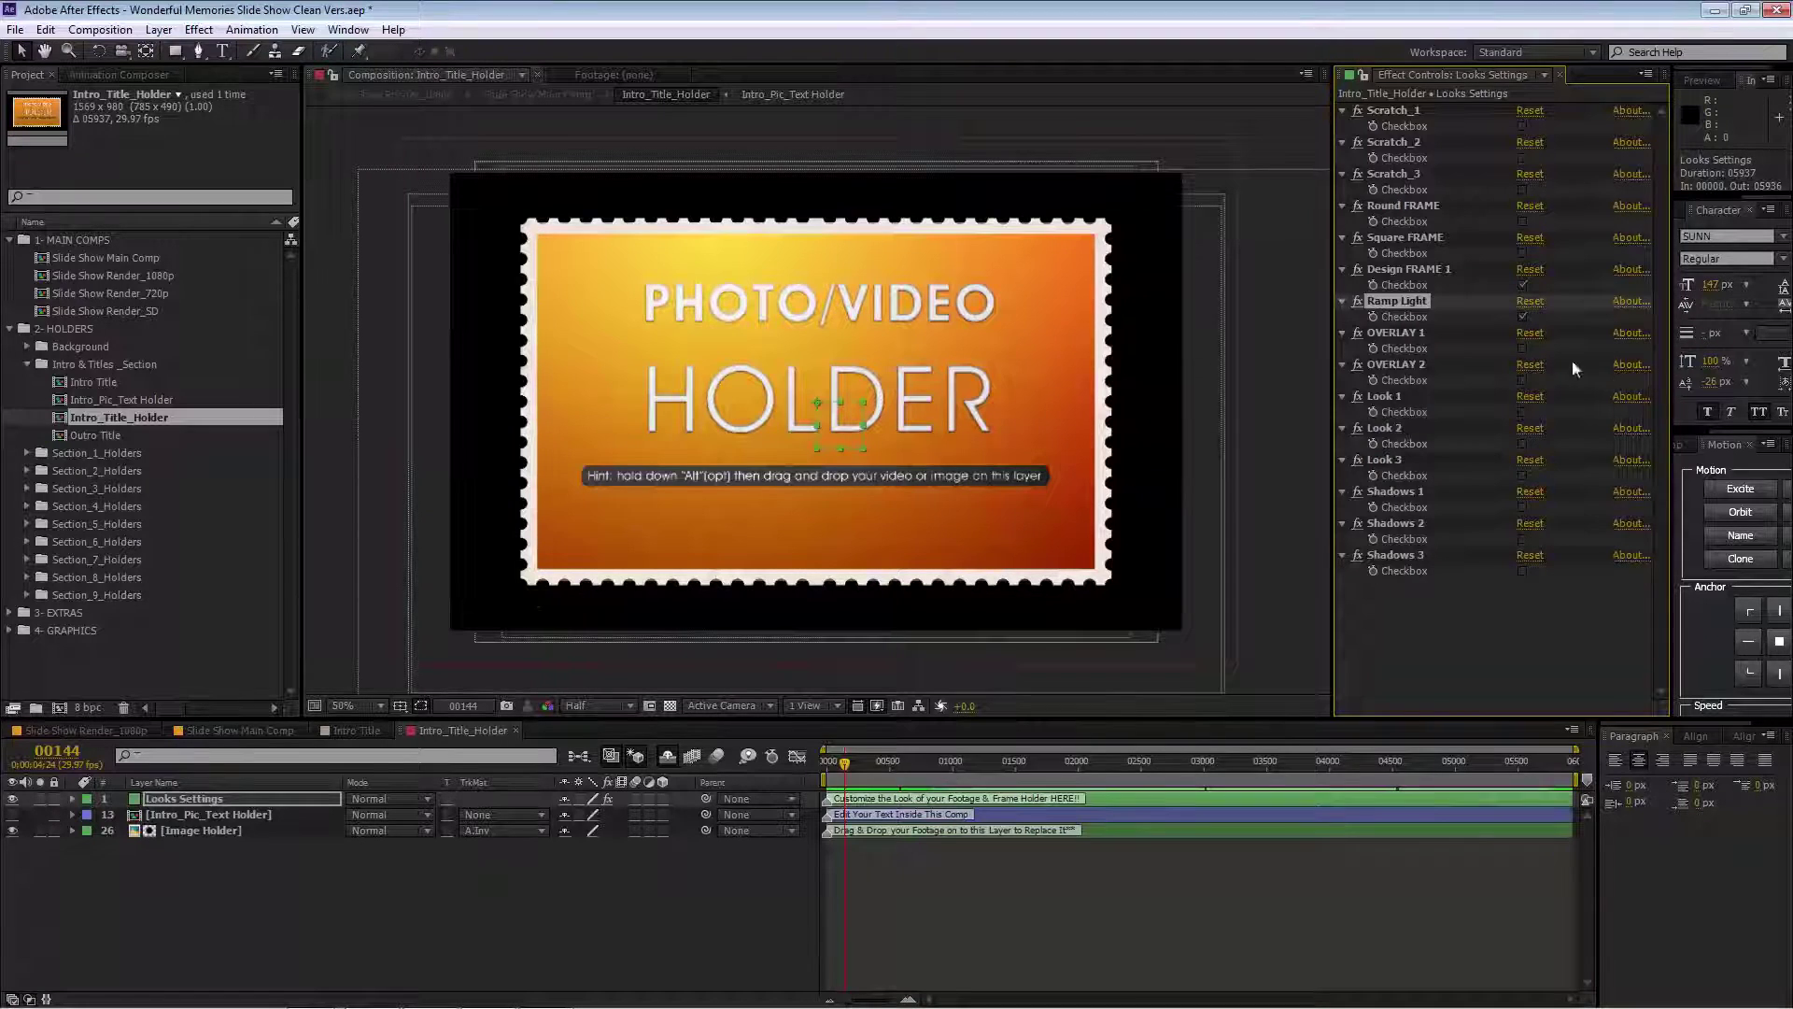
{"action": "left_click", "coordinate": [1524, 318]}
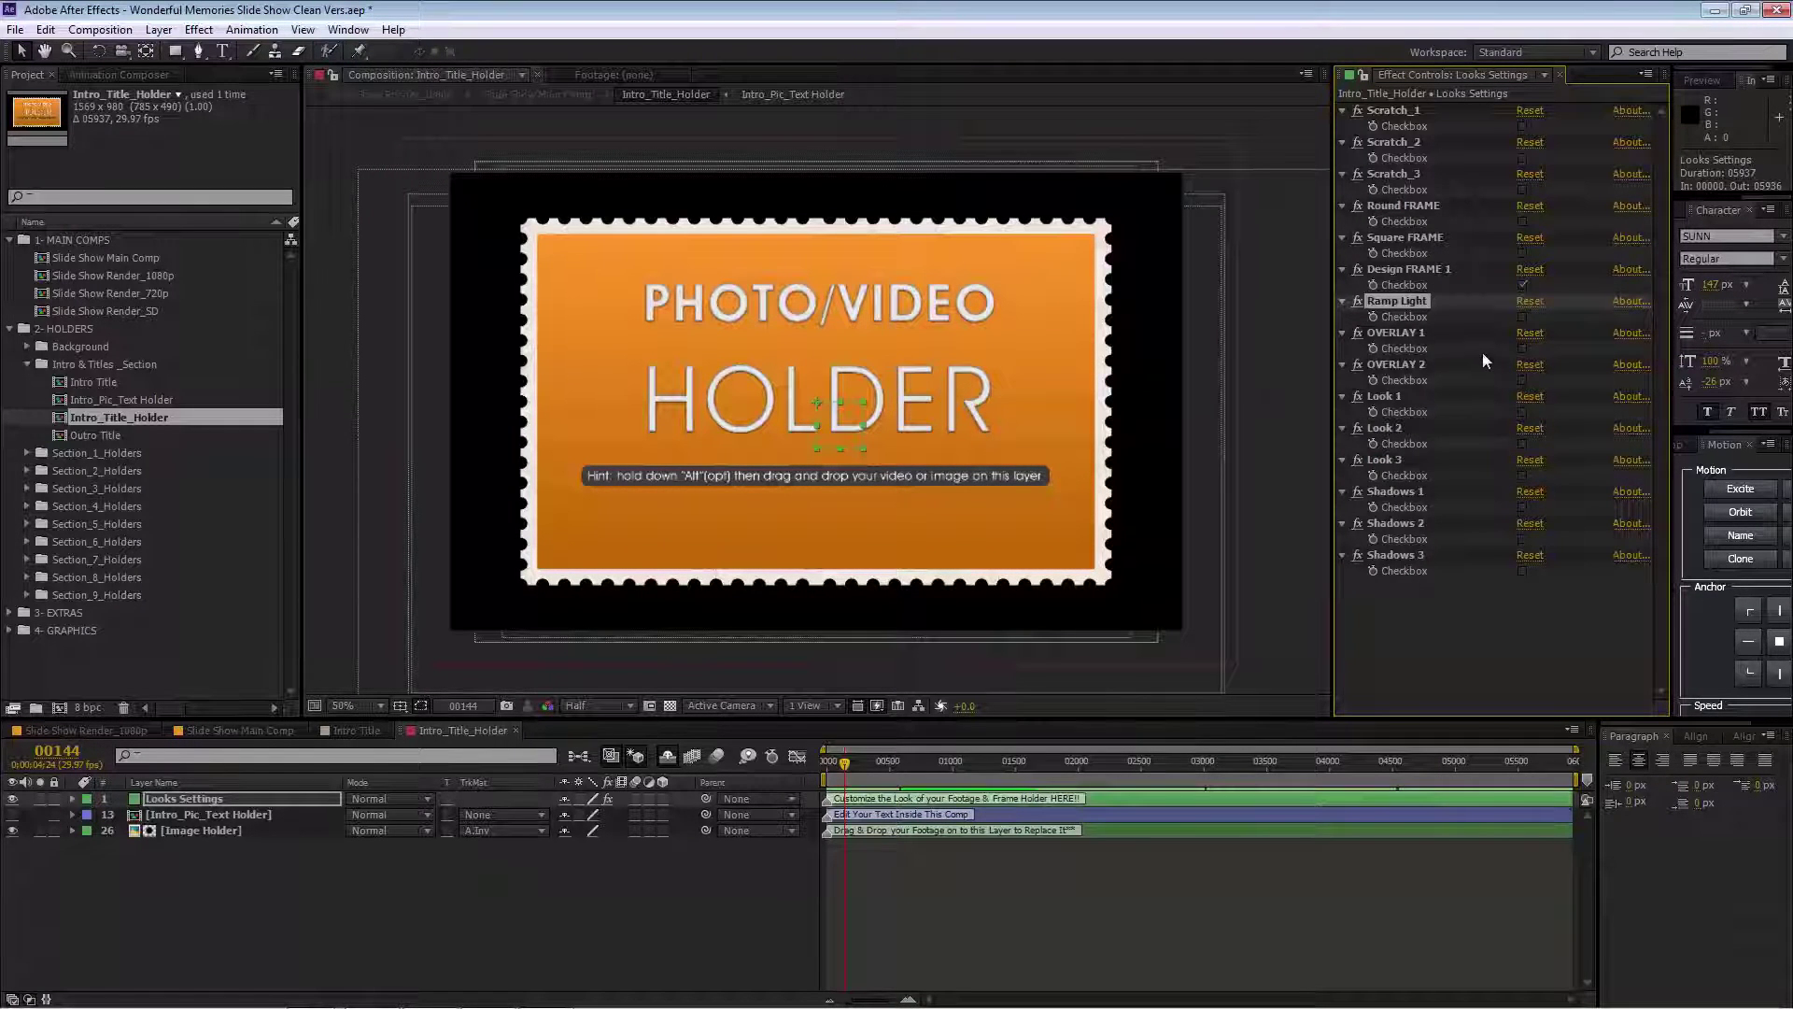
{"action": "left_click", "coordinate": [1521, 349]}
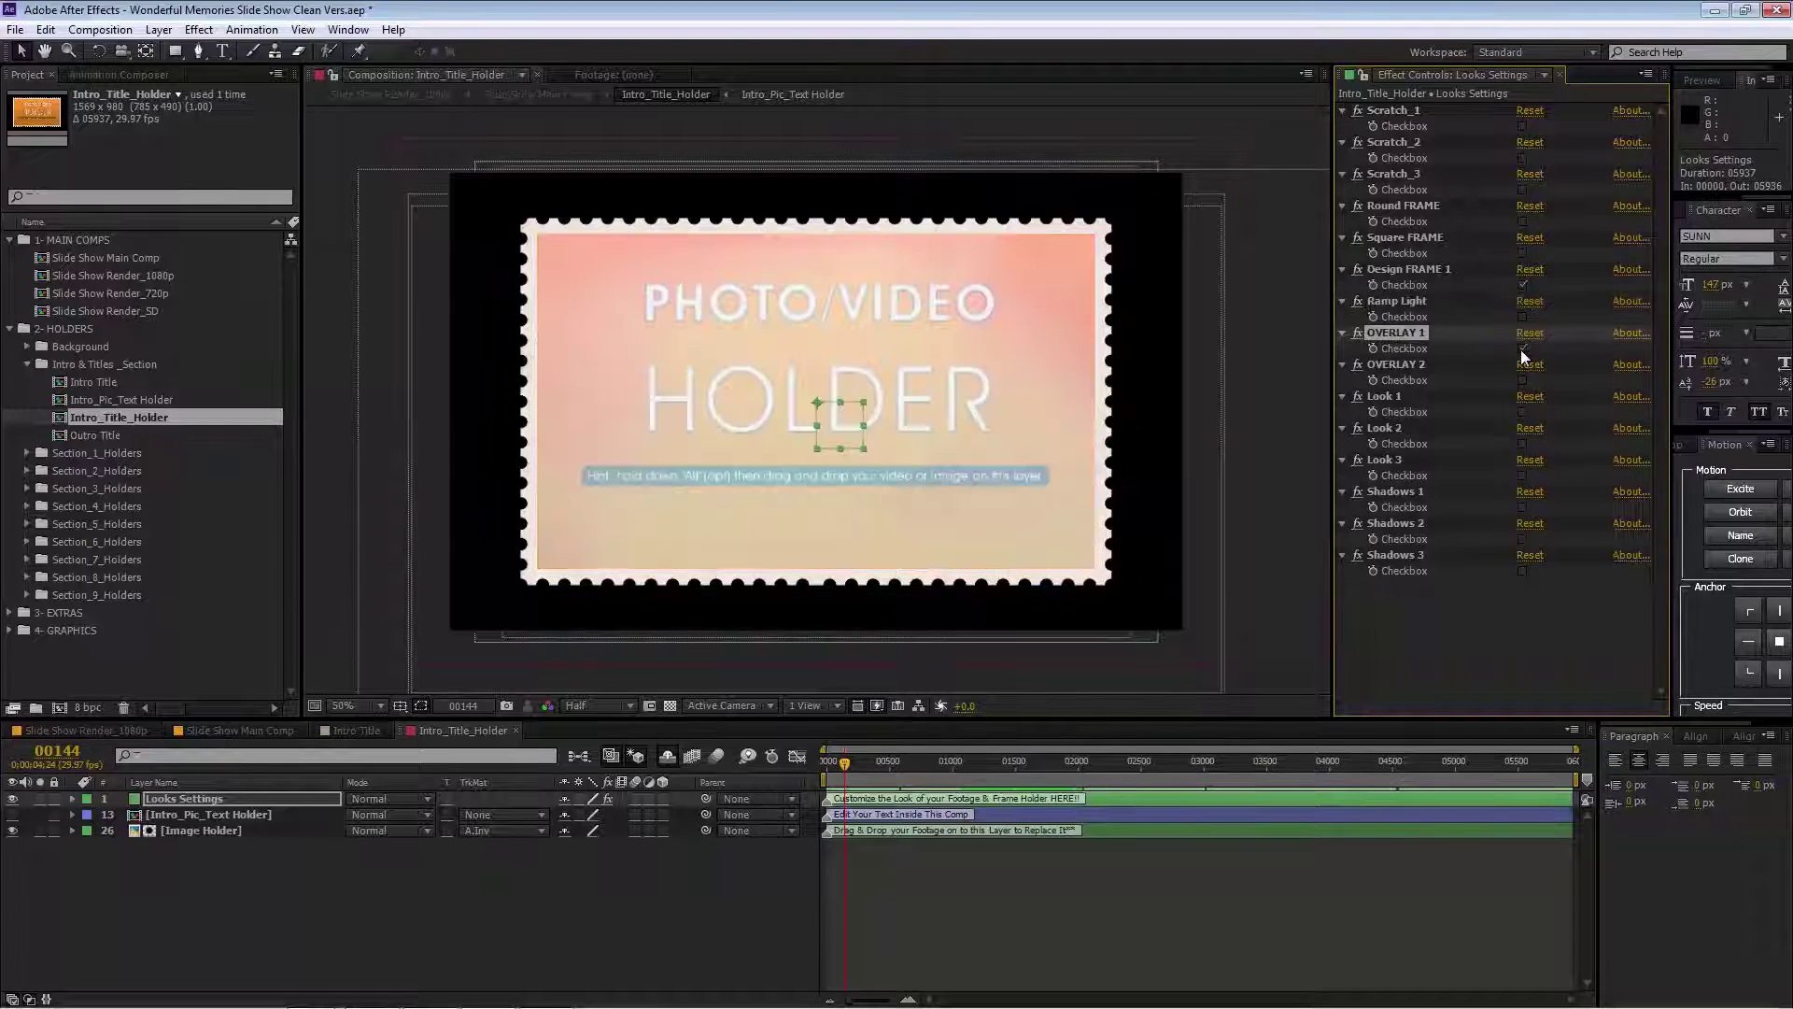
{"action": "left_click", "coordinate": [1522, 350]}
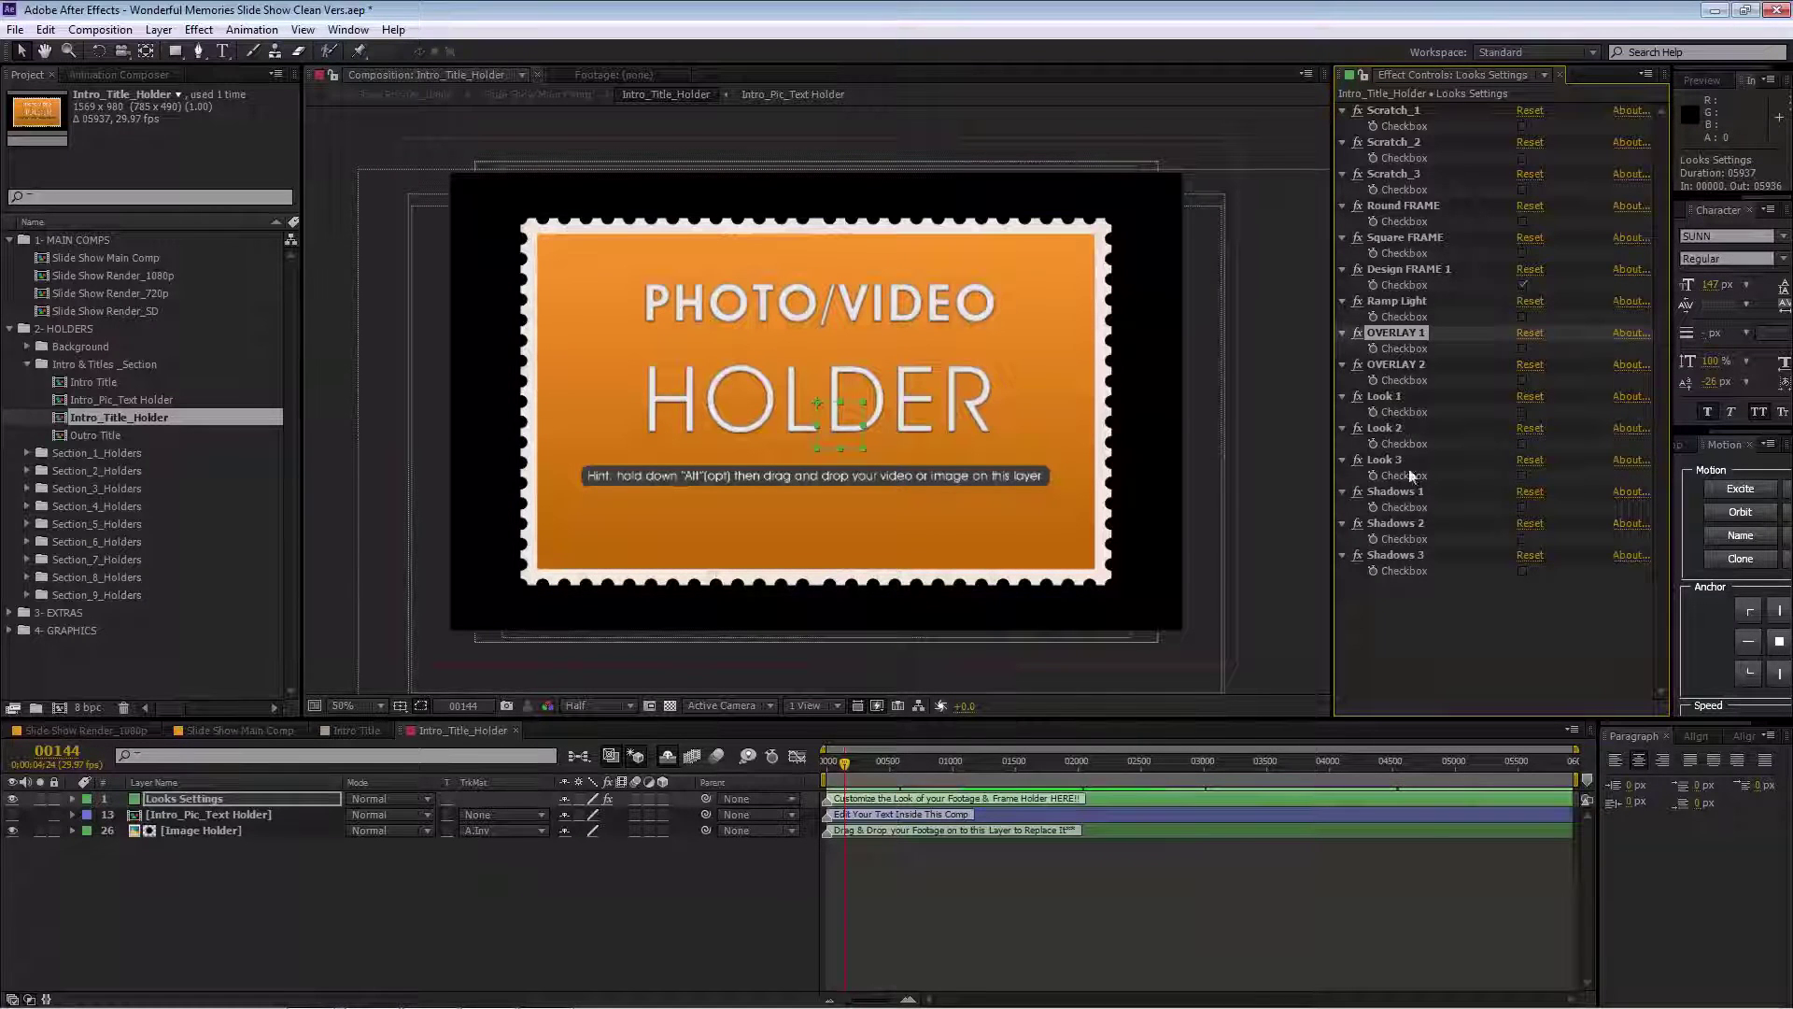
{"action": "left_click", "coordinate": [1521, 443]}
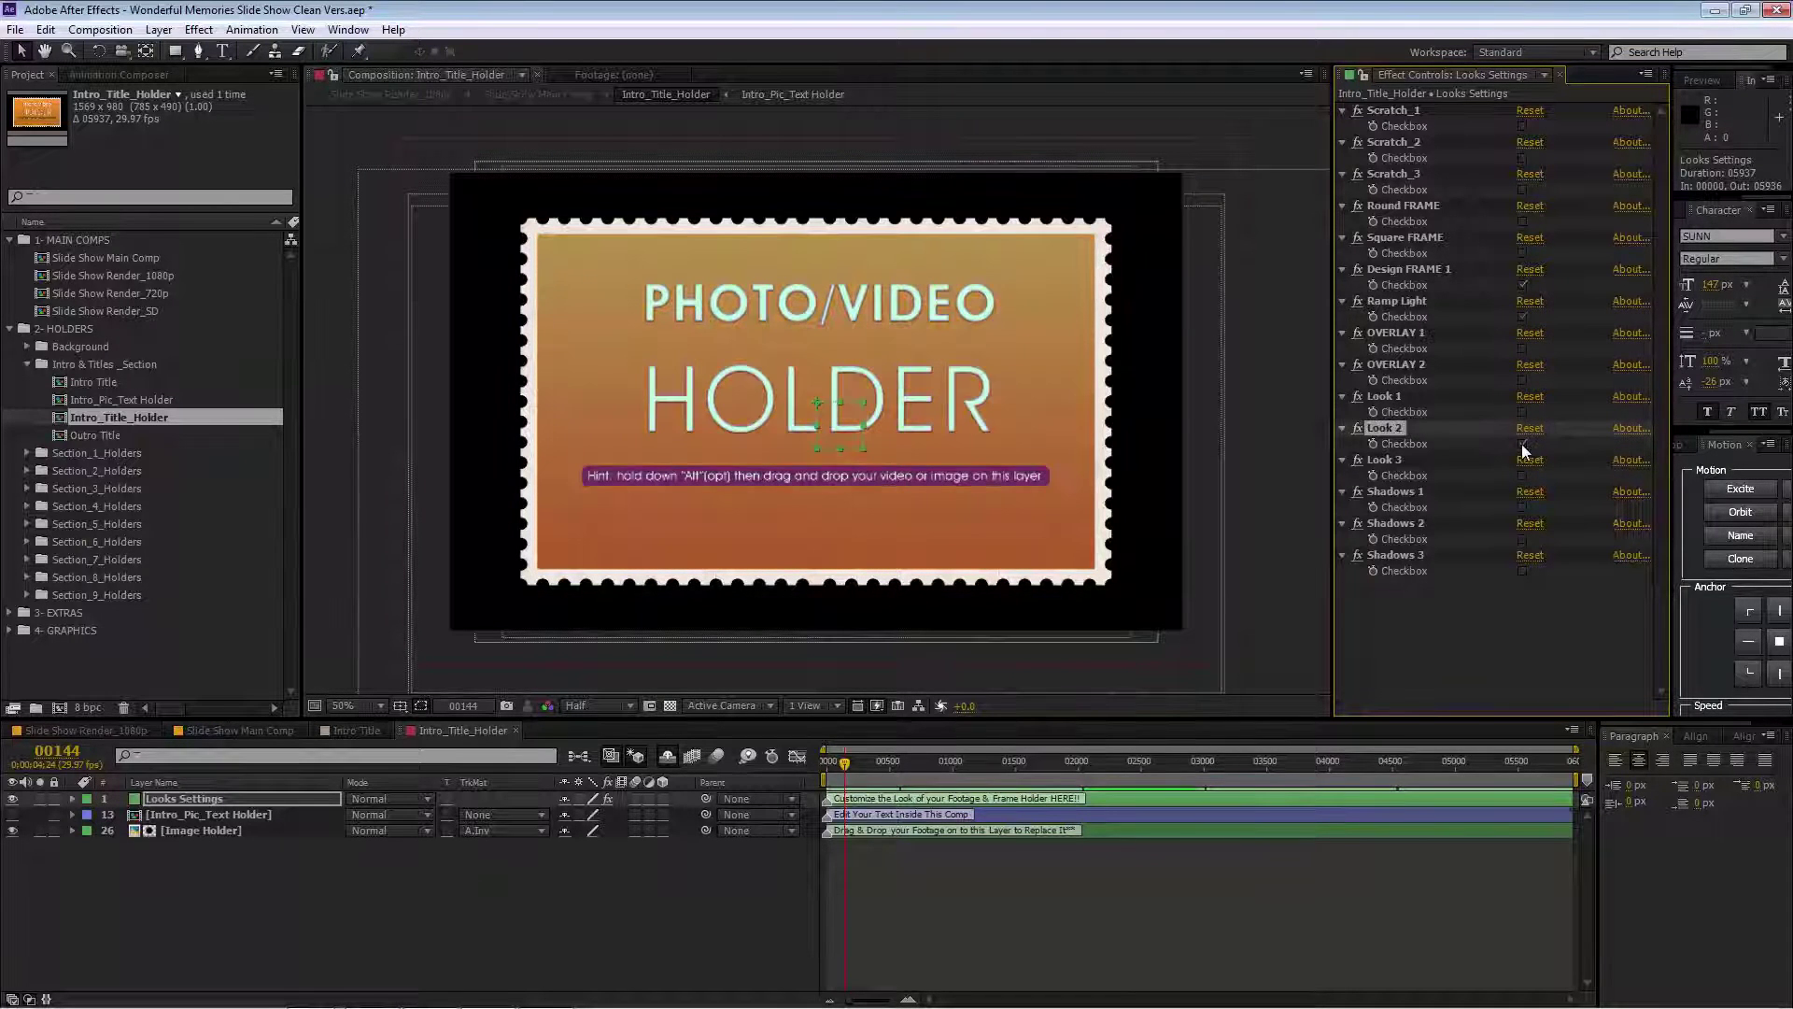
{"action": "left_click", "coordinate": [1522, 442]}
Compare the Shadows 1–3 looks over transparency and keep Shadows 3 enabled
{"action": "left_click", "coordinate": [1522, 507]}
{"action": "left_click", "coordinate": [670, 706]}
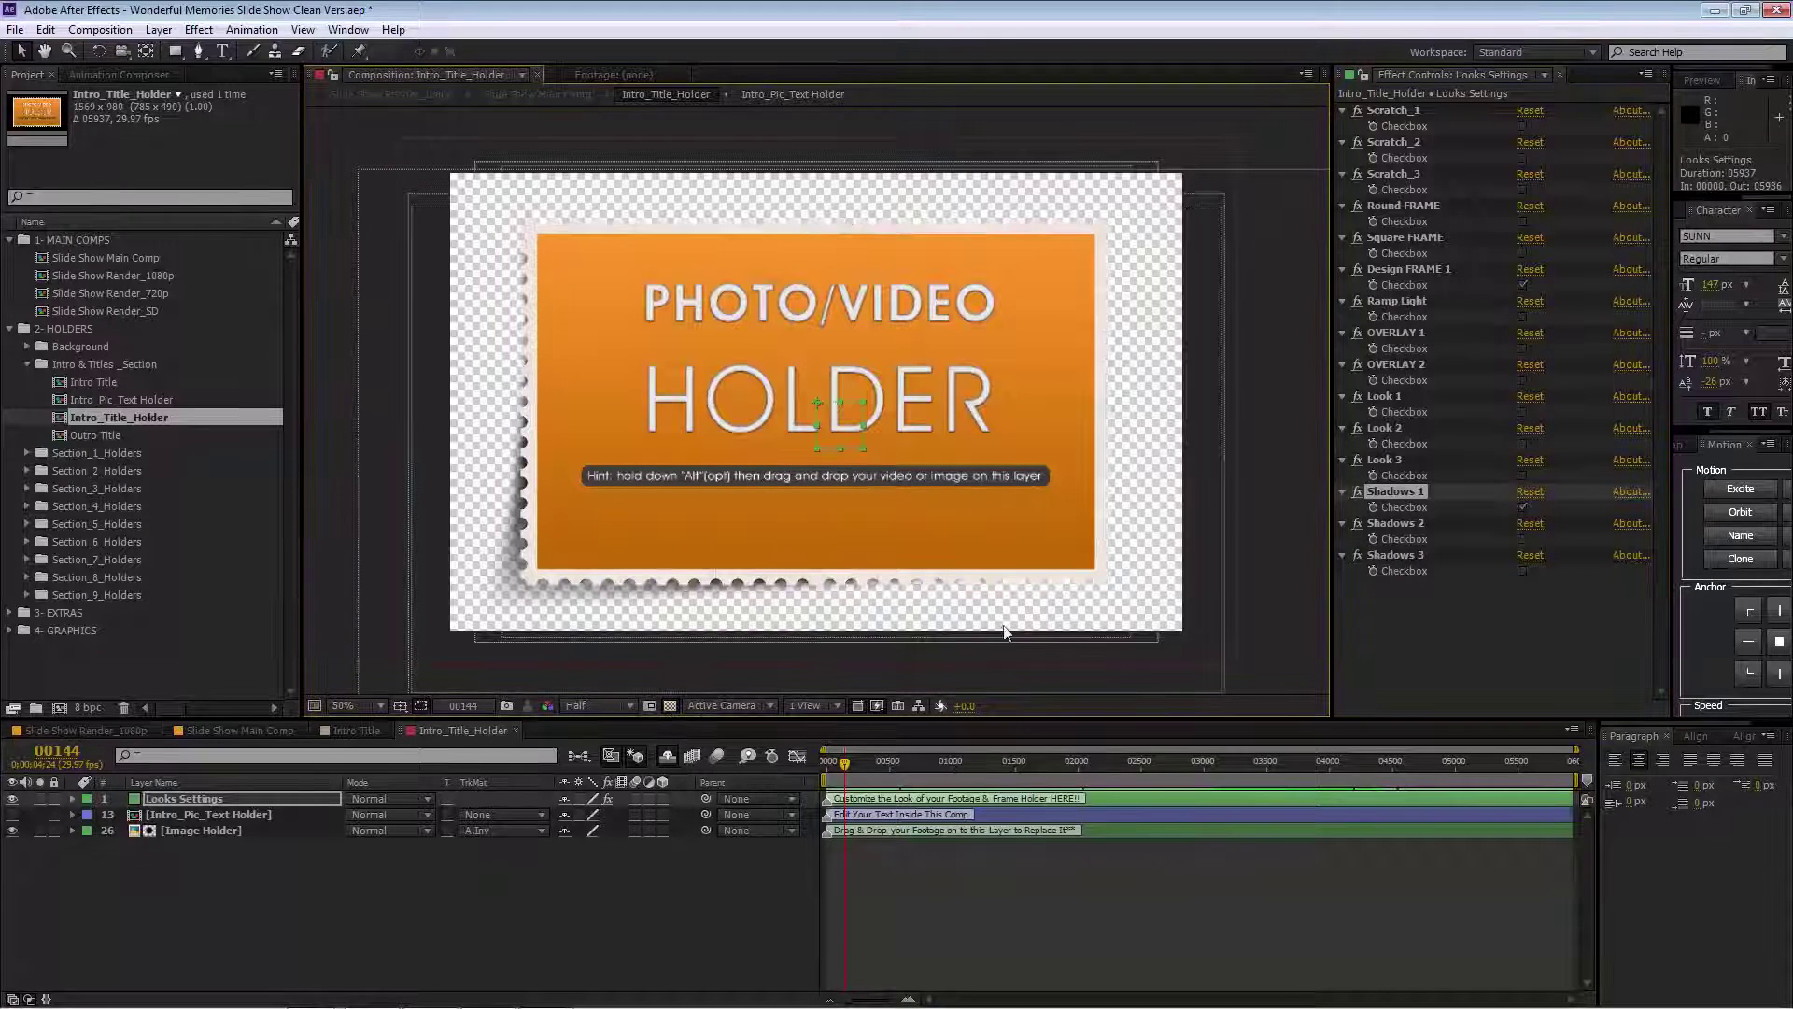
{"action": "left_click", "coordinate": [1523, 506]}
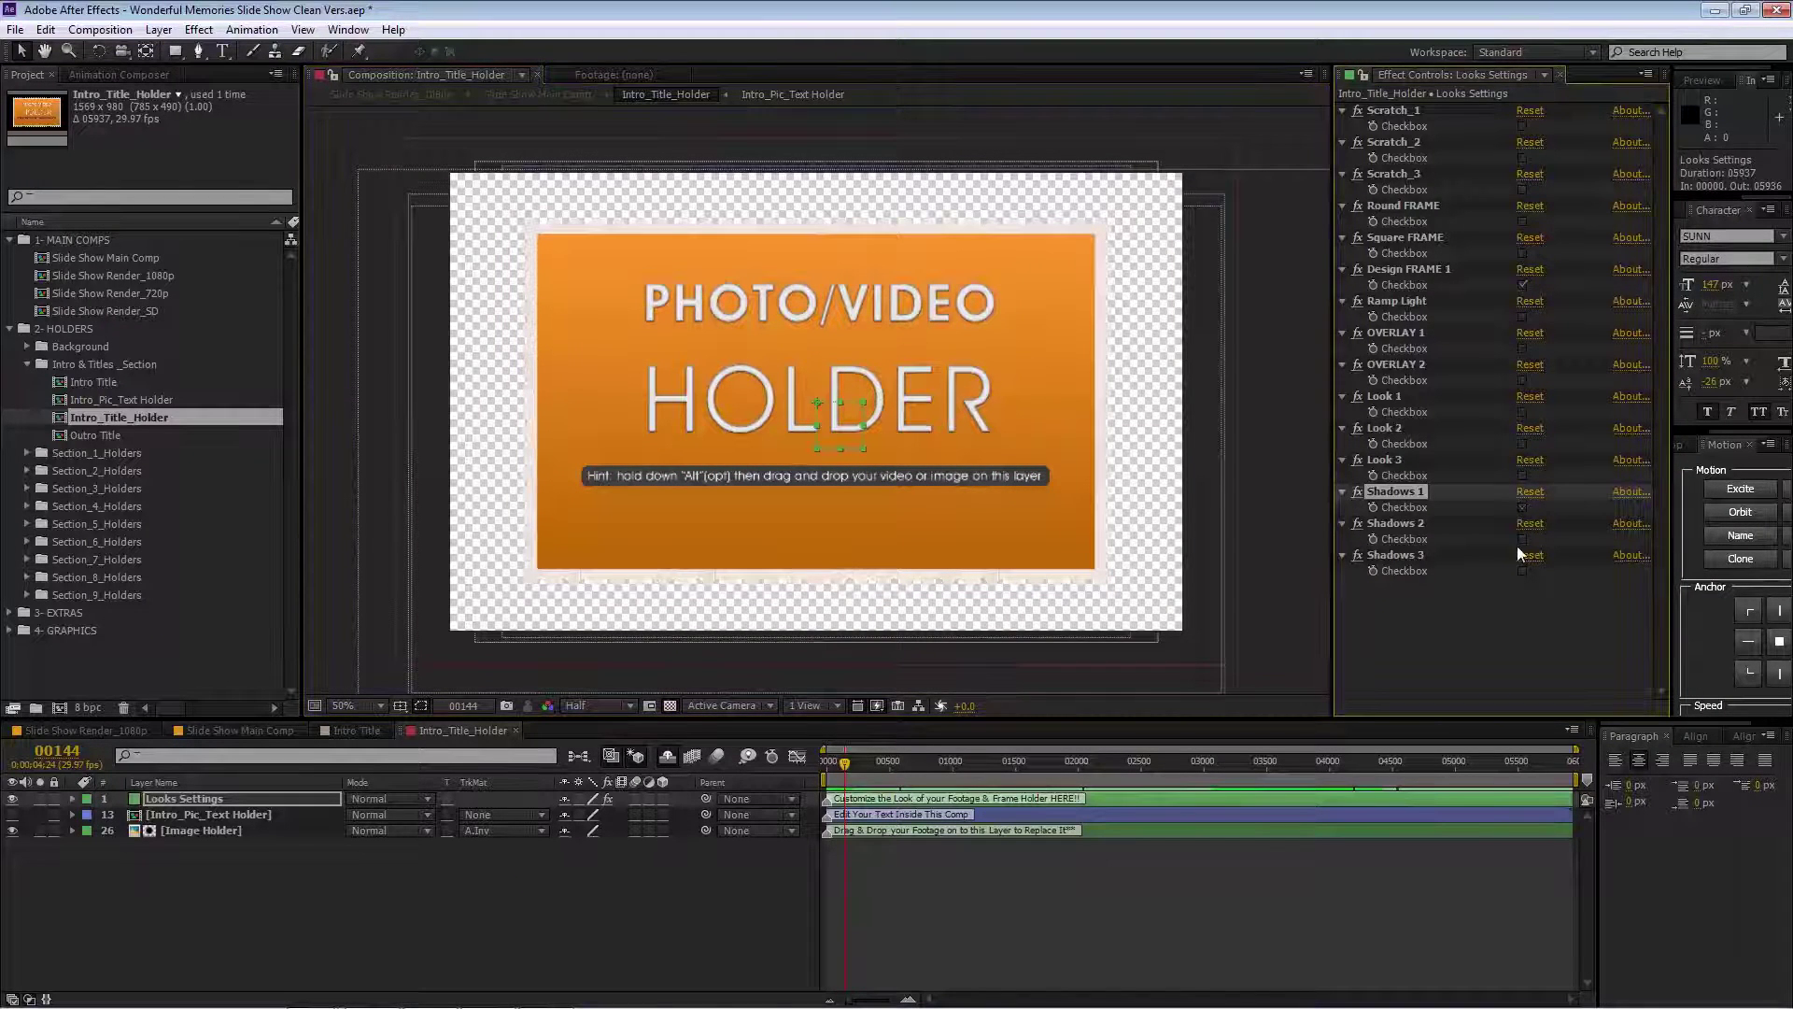
{"action": "left_click", "coordinate": [1521, 539]}
{"action": "left_click", "coordinate": [1524, 571]}
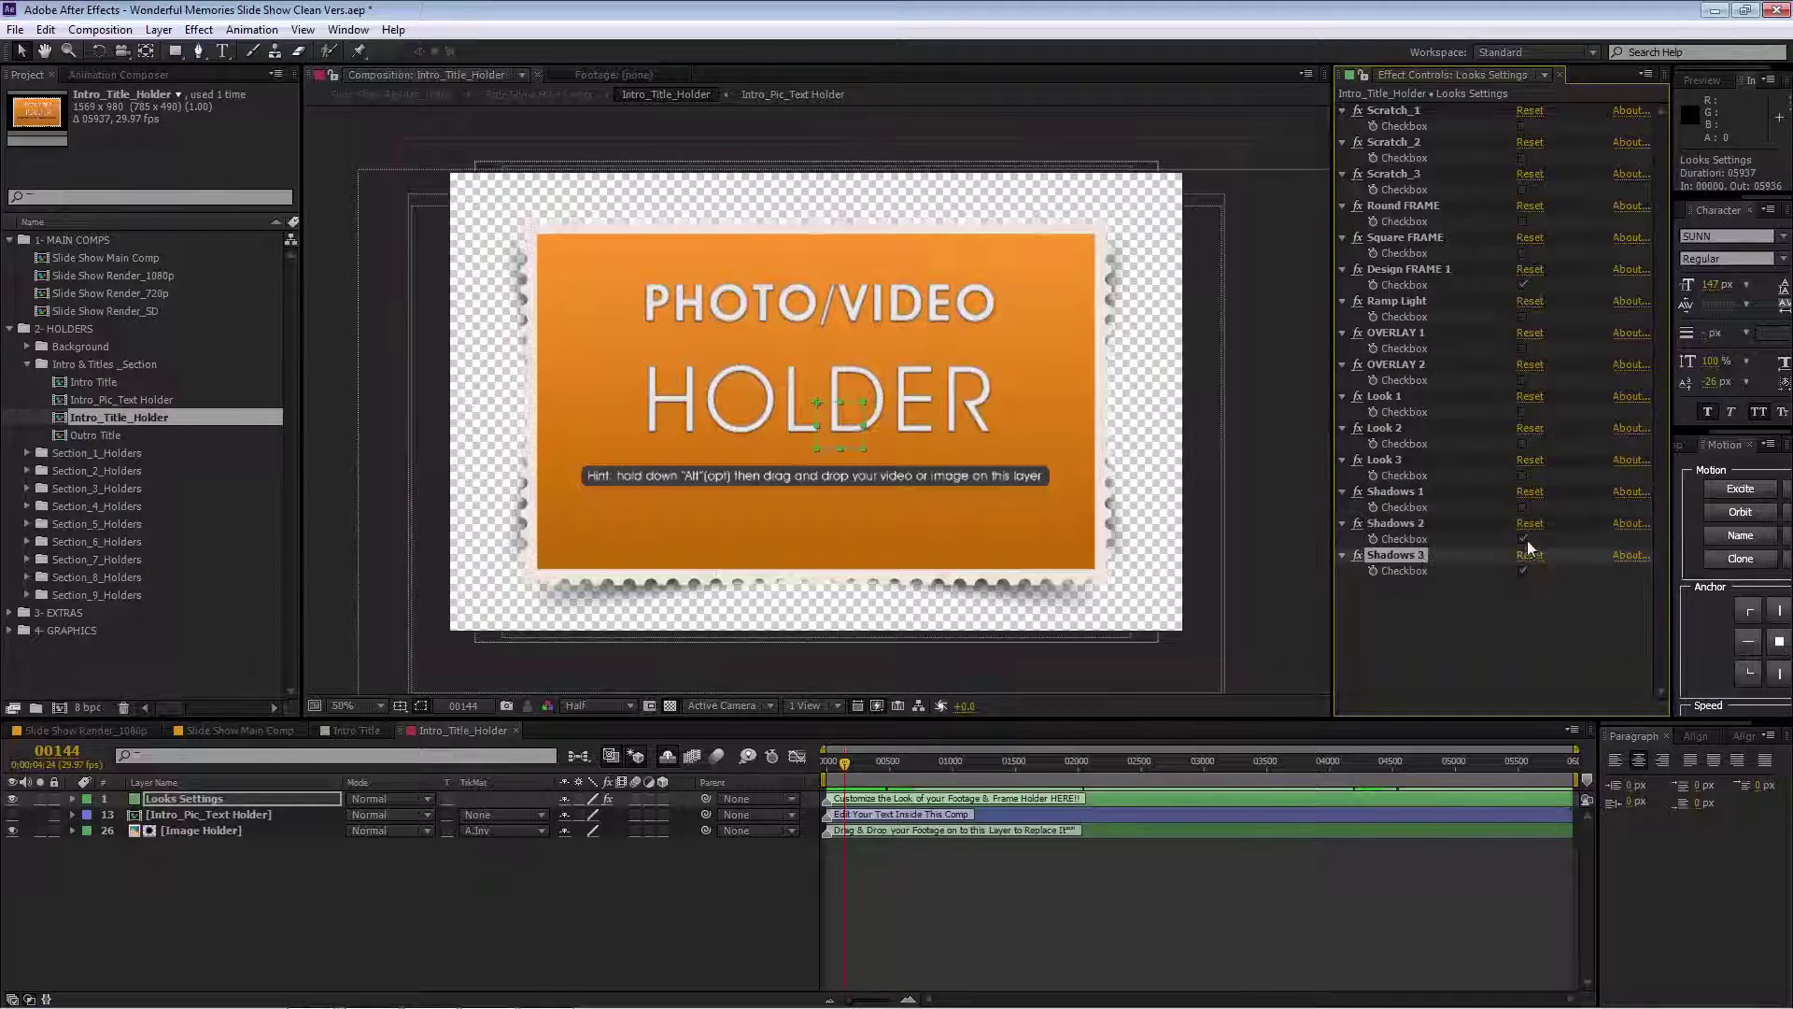
{"action": "left_click", "coordinate": [1522, 570]}
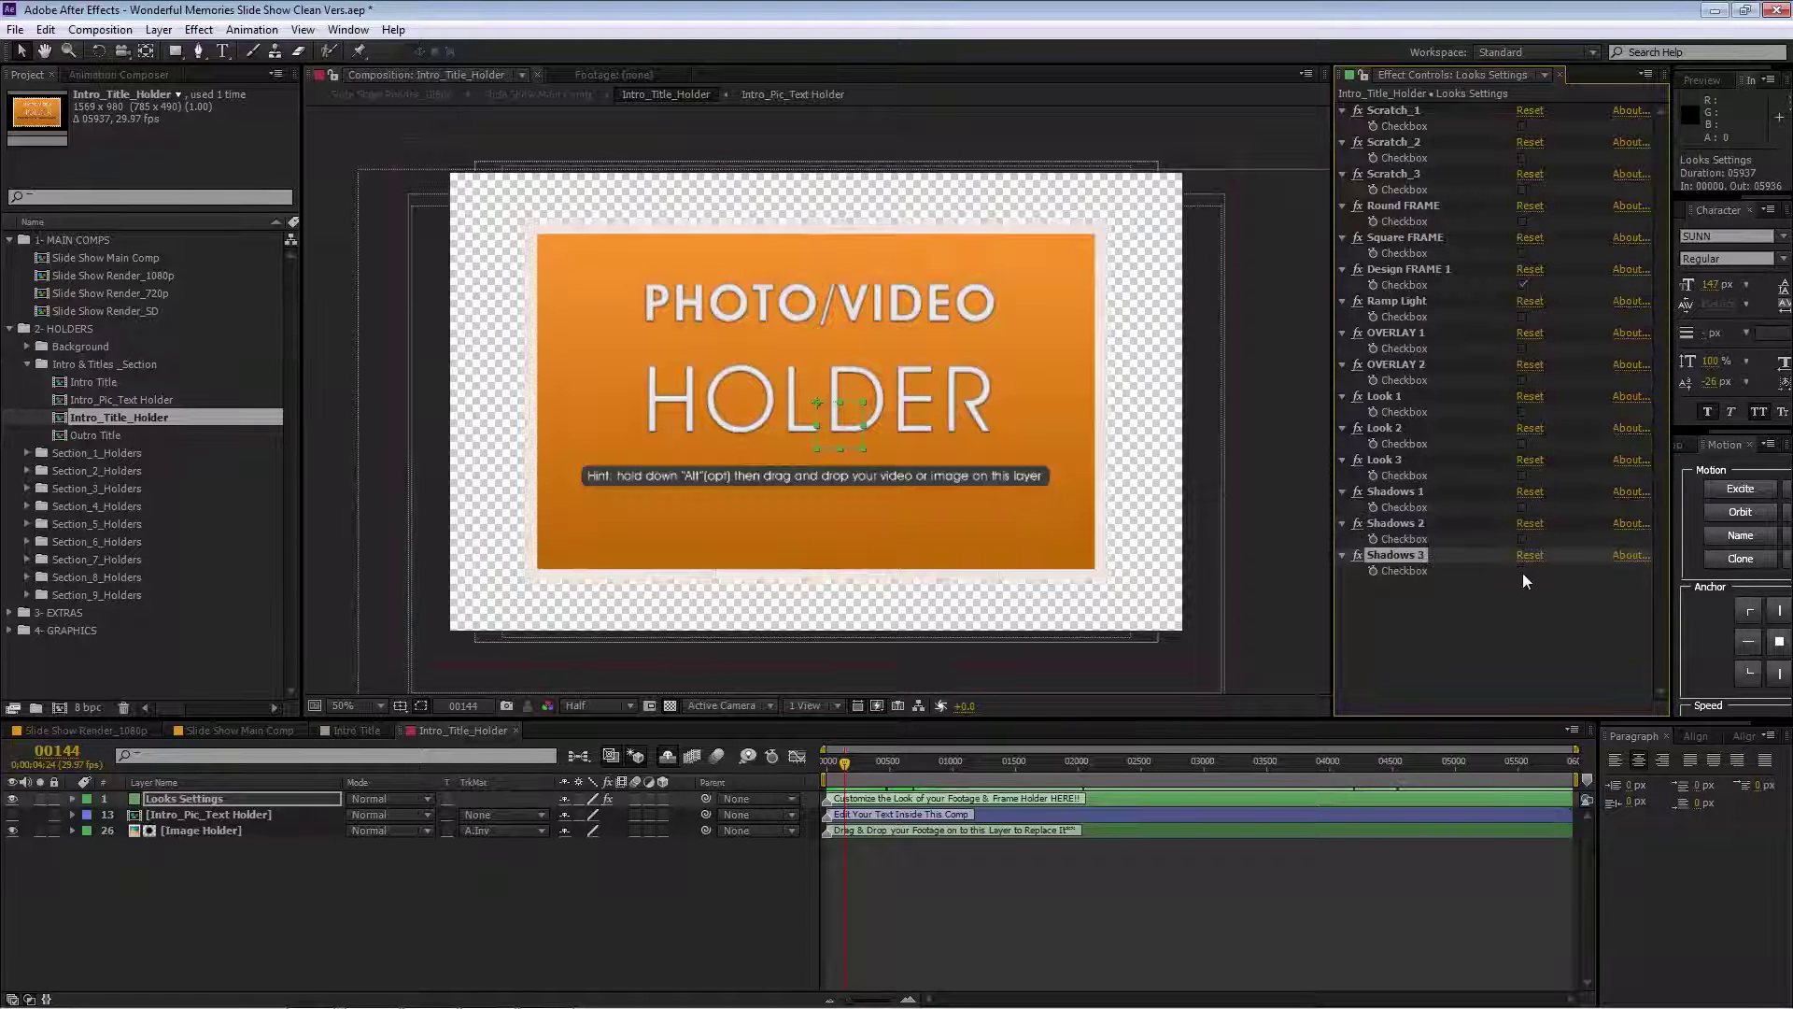
{"action": "left_click", "coordinate": [1523, 571]}
{"action": "left_click", "coordinate": [425, 892]}
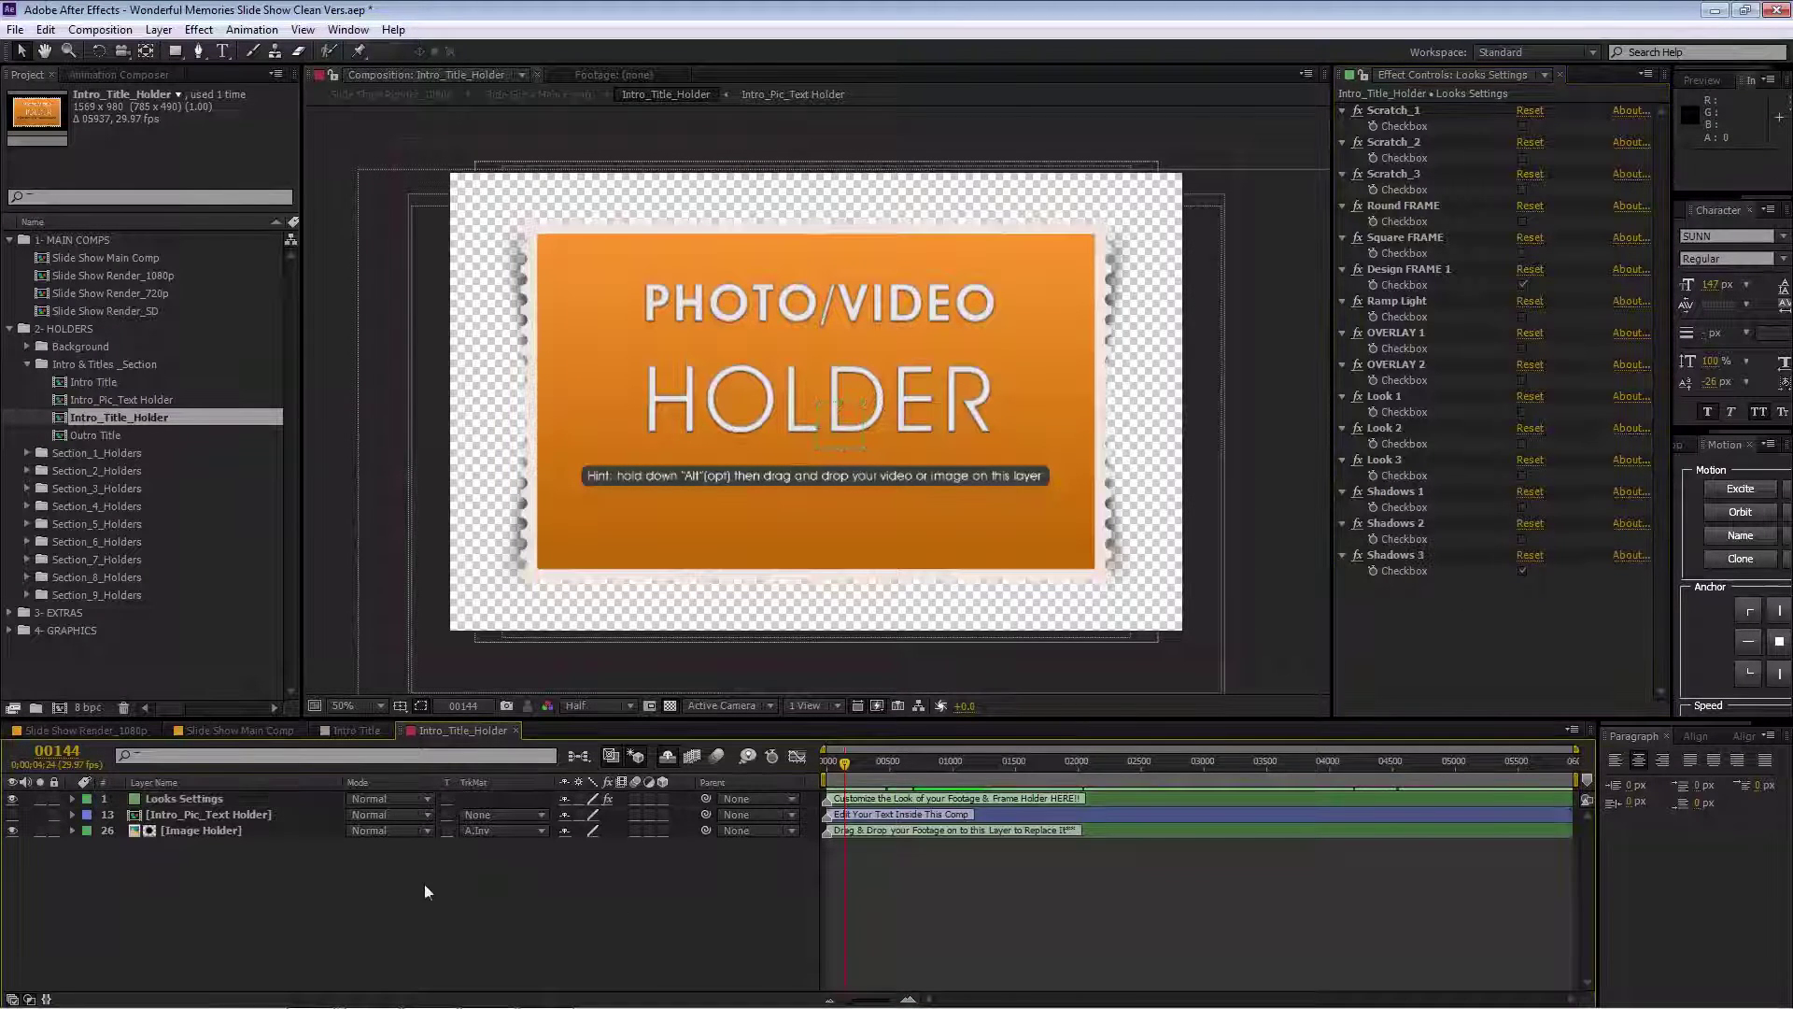
{"action": "left_click", "coordinate": [181, 818]}
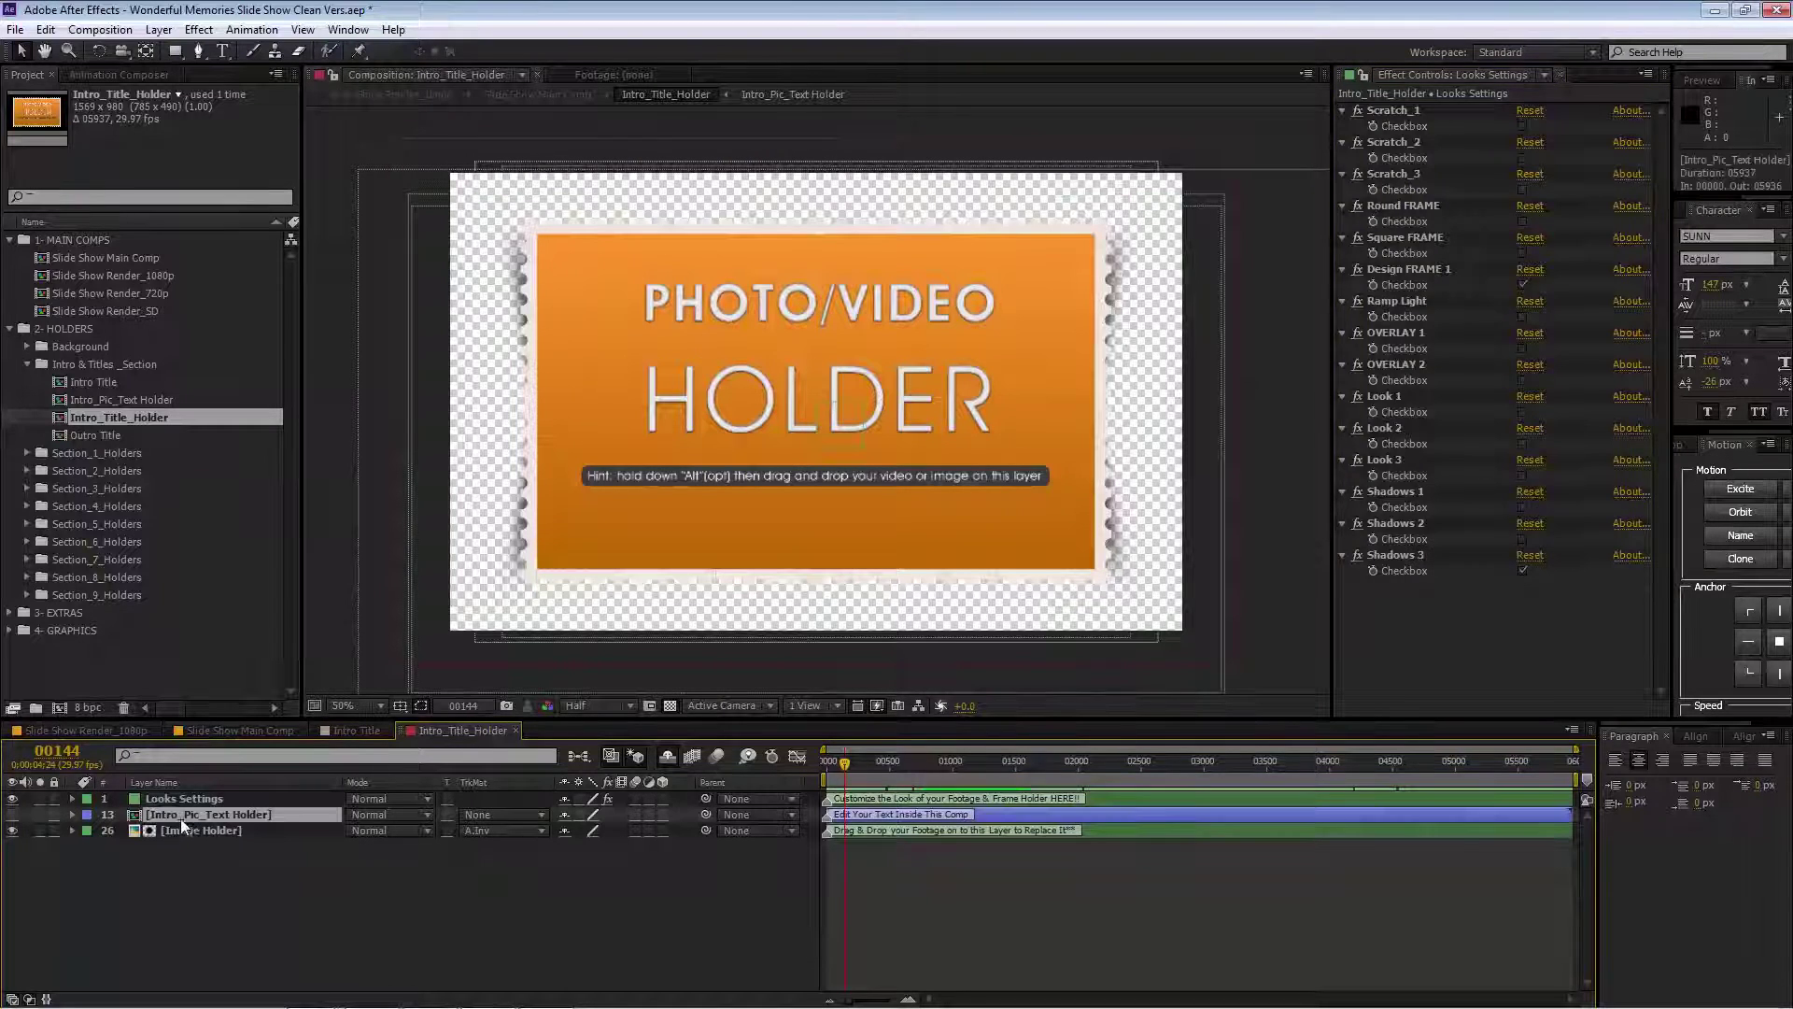
Show the caption and, inside Intro_Pic_Text Holder, retype Optional Caption as 'Your Text Here'
{"action": "left_click", "coordinate": [12, 816]}
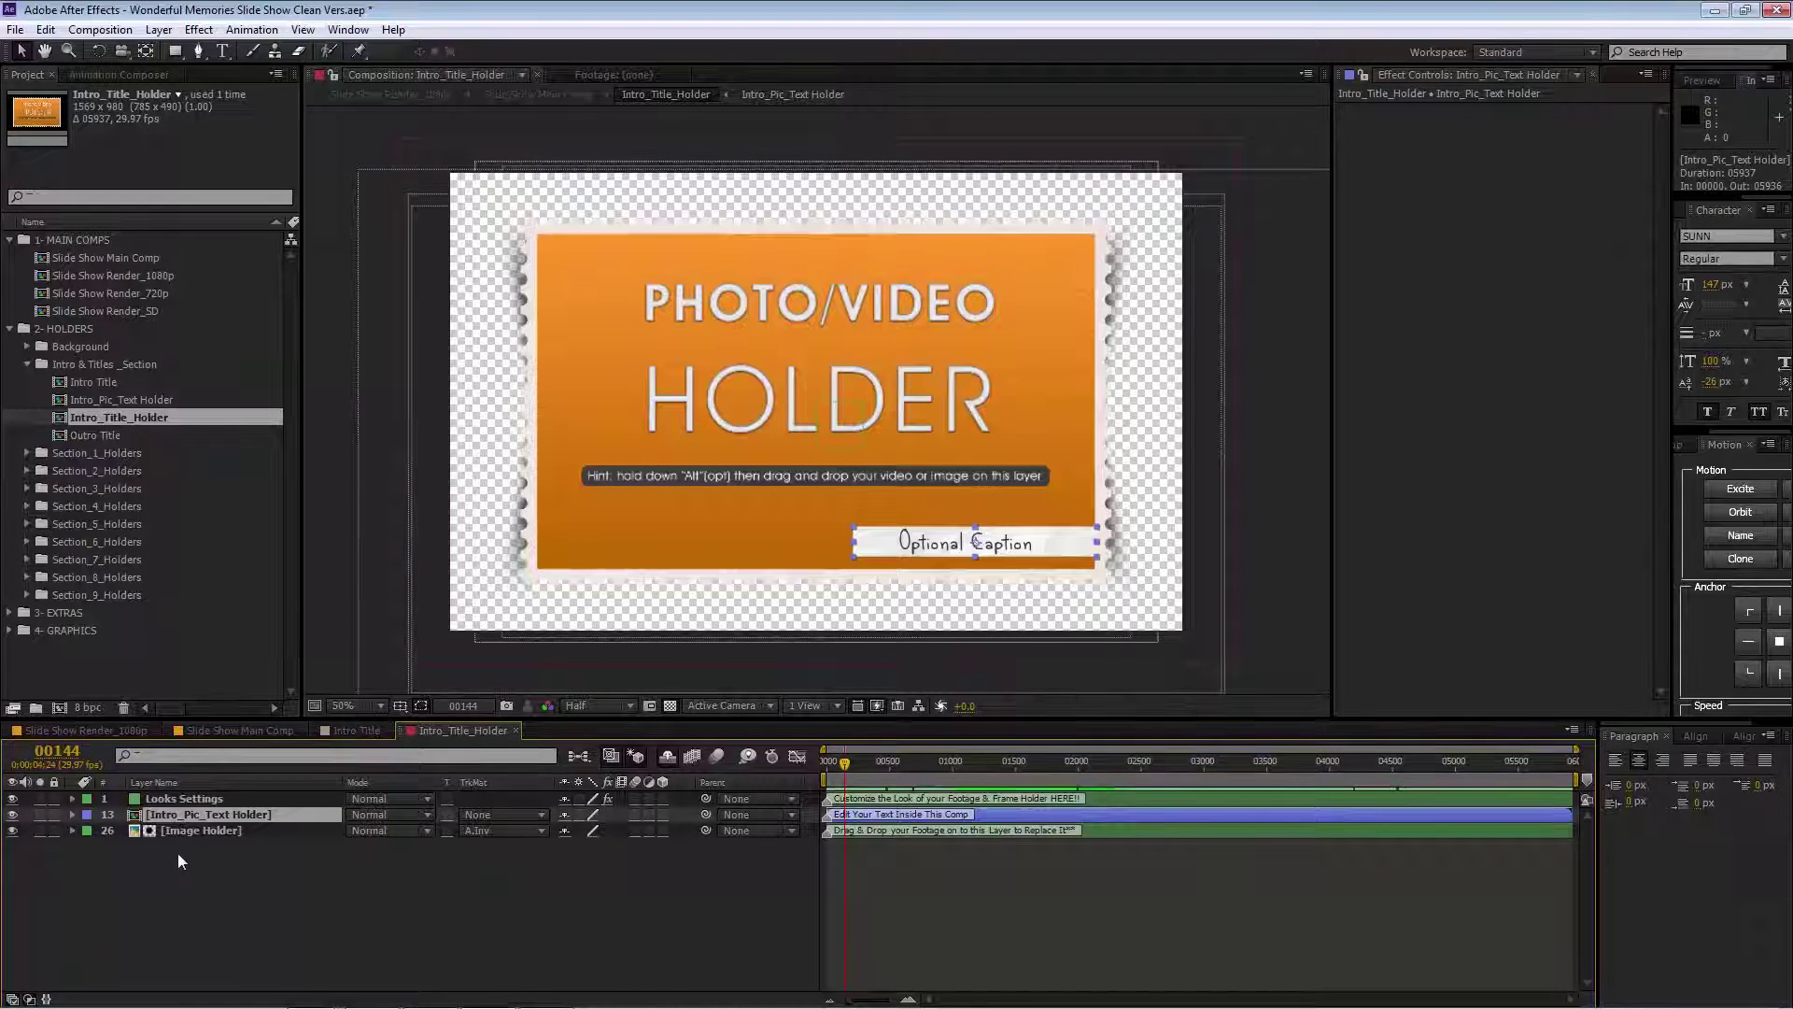
{"action": "double_click", "coordinate": [182, 815]}
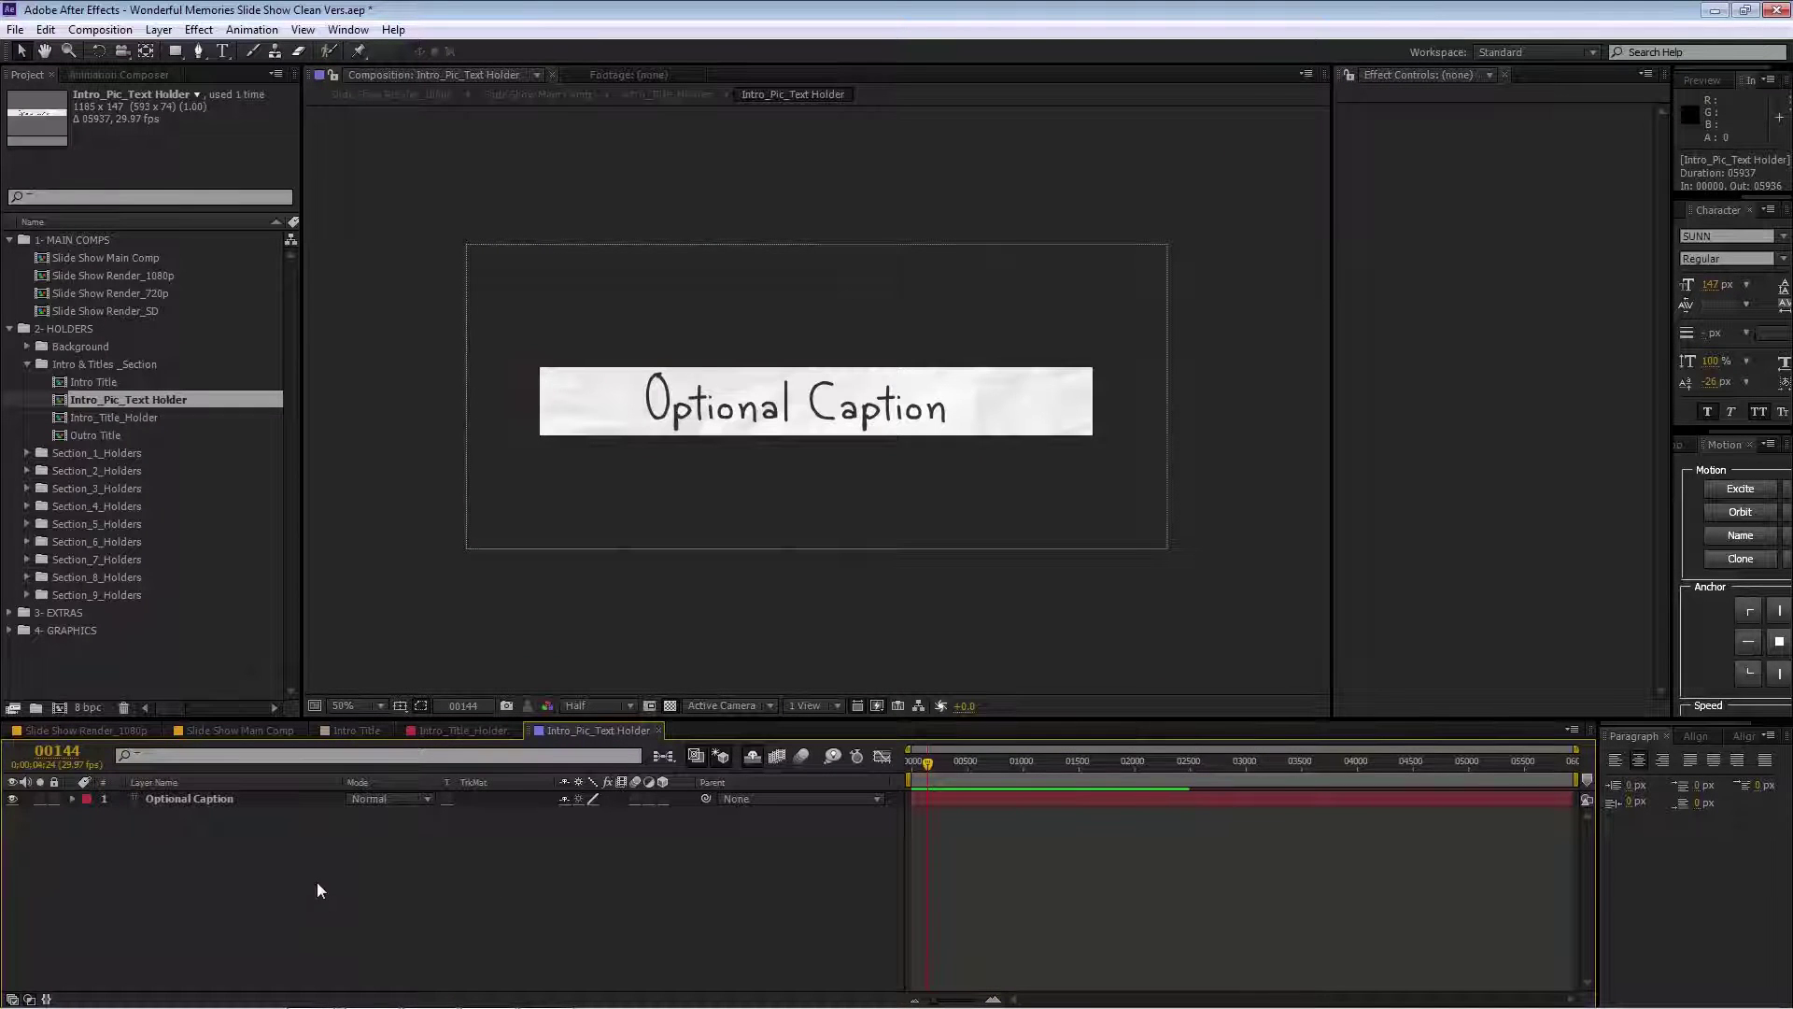
{"action": "left_click", "coordinate": [186, 798]}
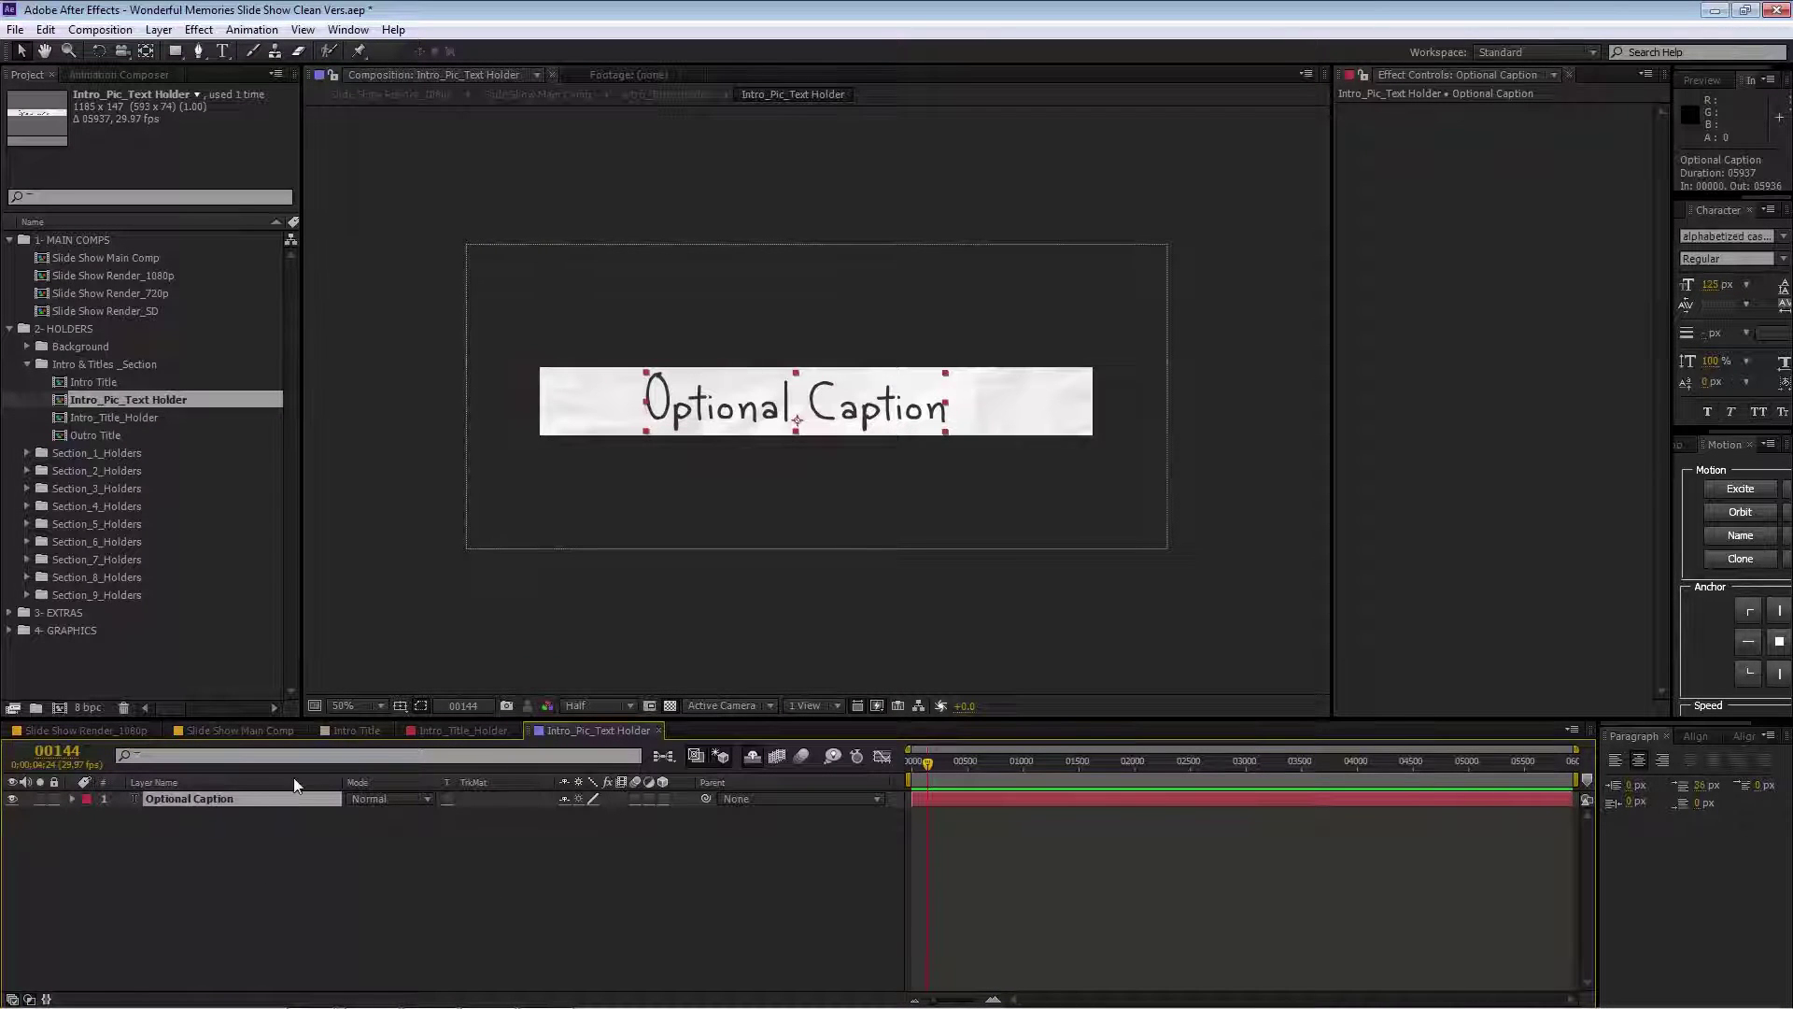
{"action": "double_click", "coordinate": [239, 797]}
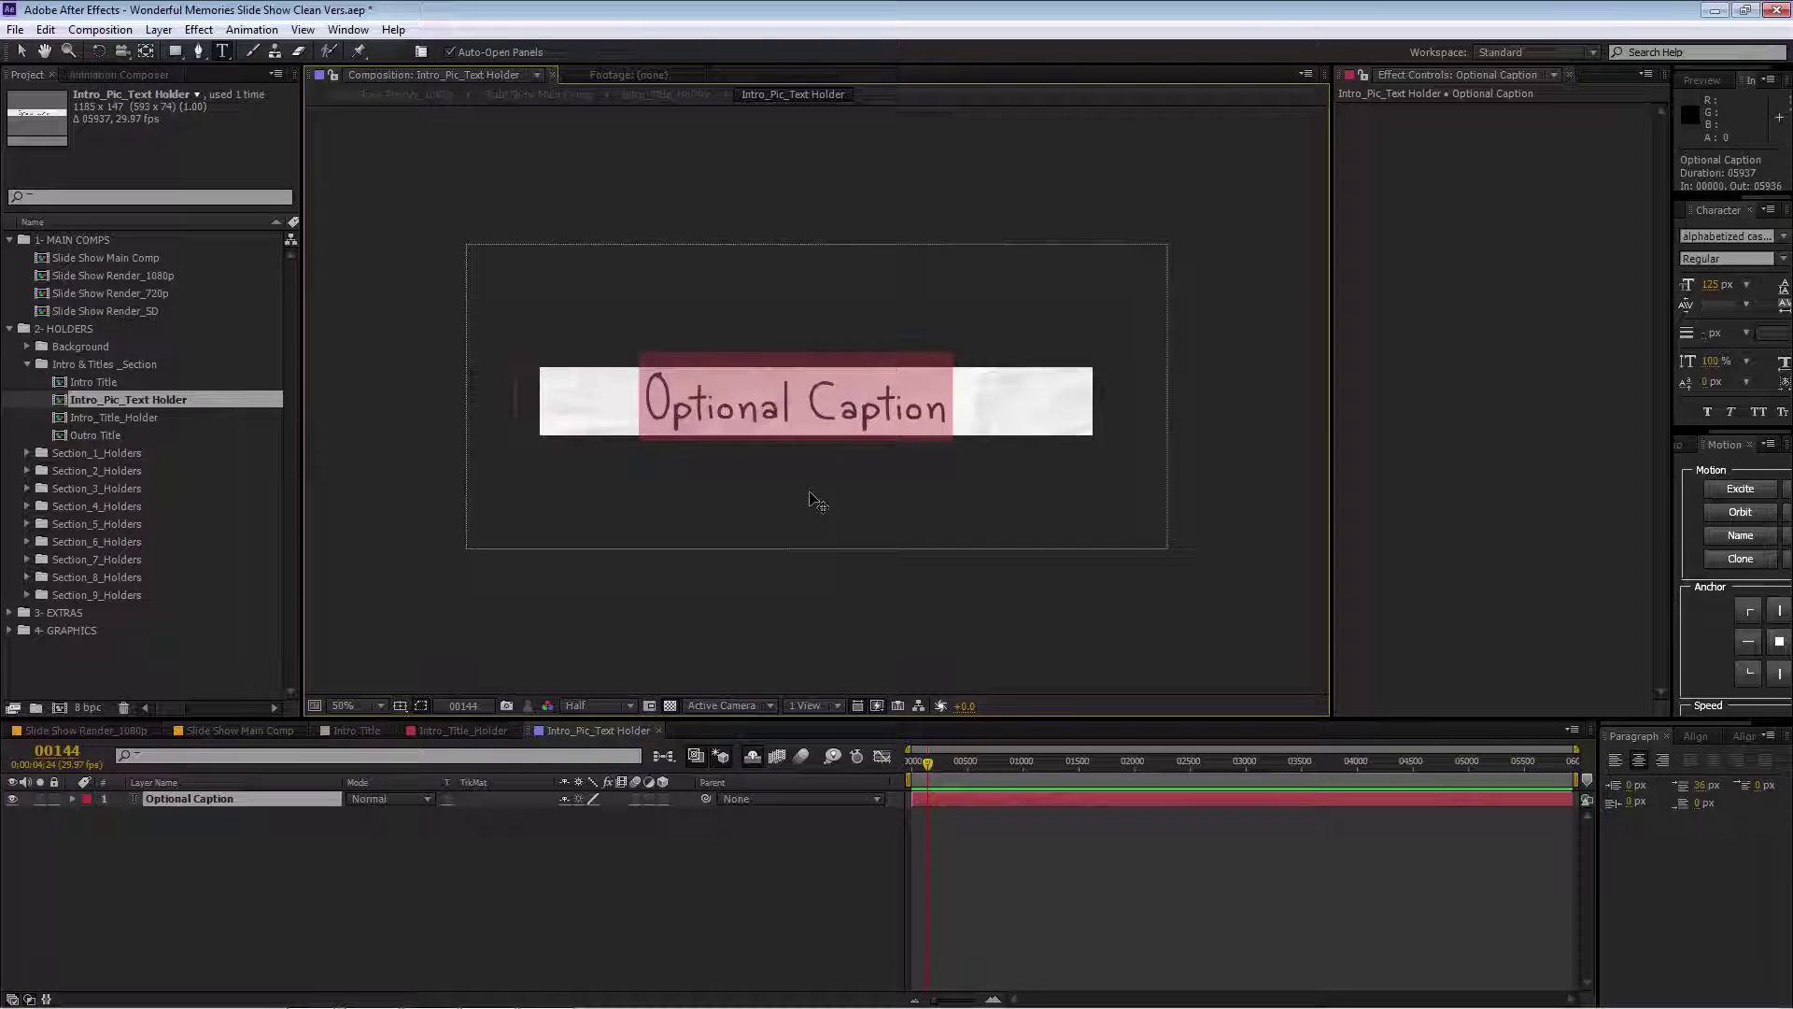
{"action": "type", "text": "Your Te"}
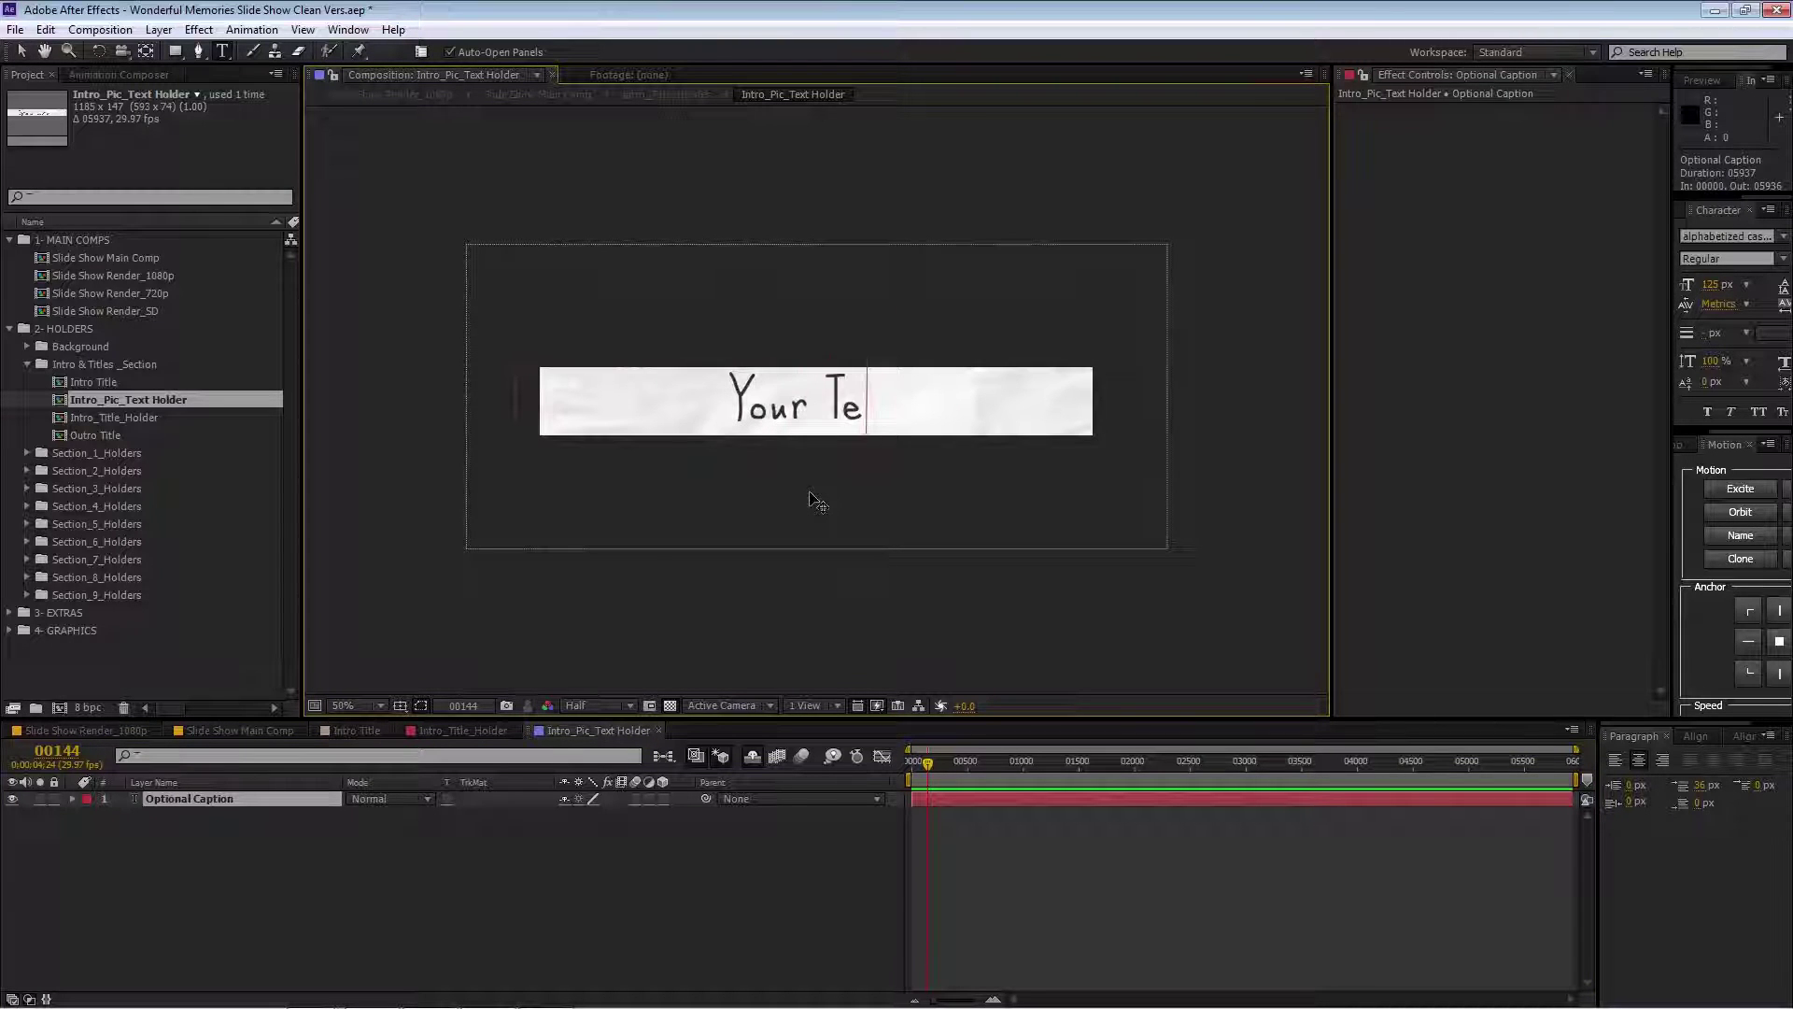
{"action": "type", "text": "xt Herr"}
{"action": "key", "text": "BackSpace"}
{"action": "type", "text": "e"}
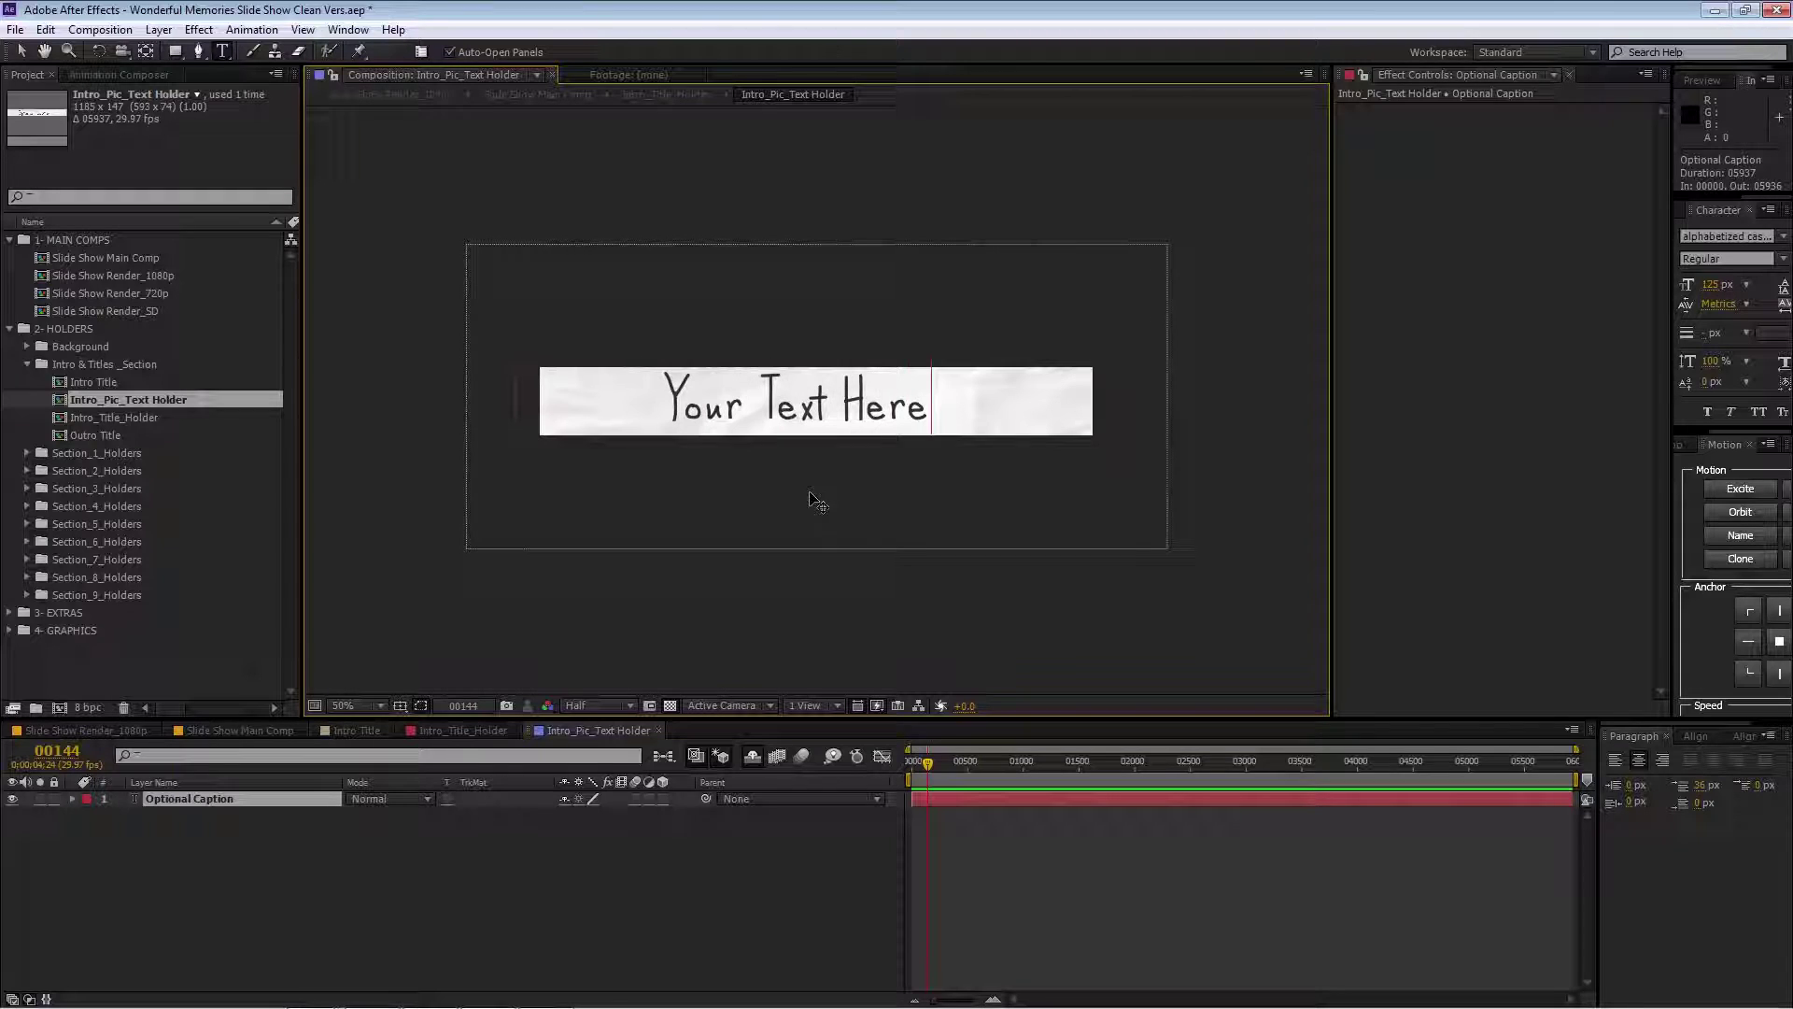
{"action": "left_click", "coordinate": [290, 888]}
Back in Intro_Title_Holder with Image Holder selected, import the photo 1.jpg
{"action": "left_click", "coordinate": [440, 732]}
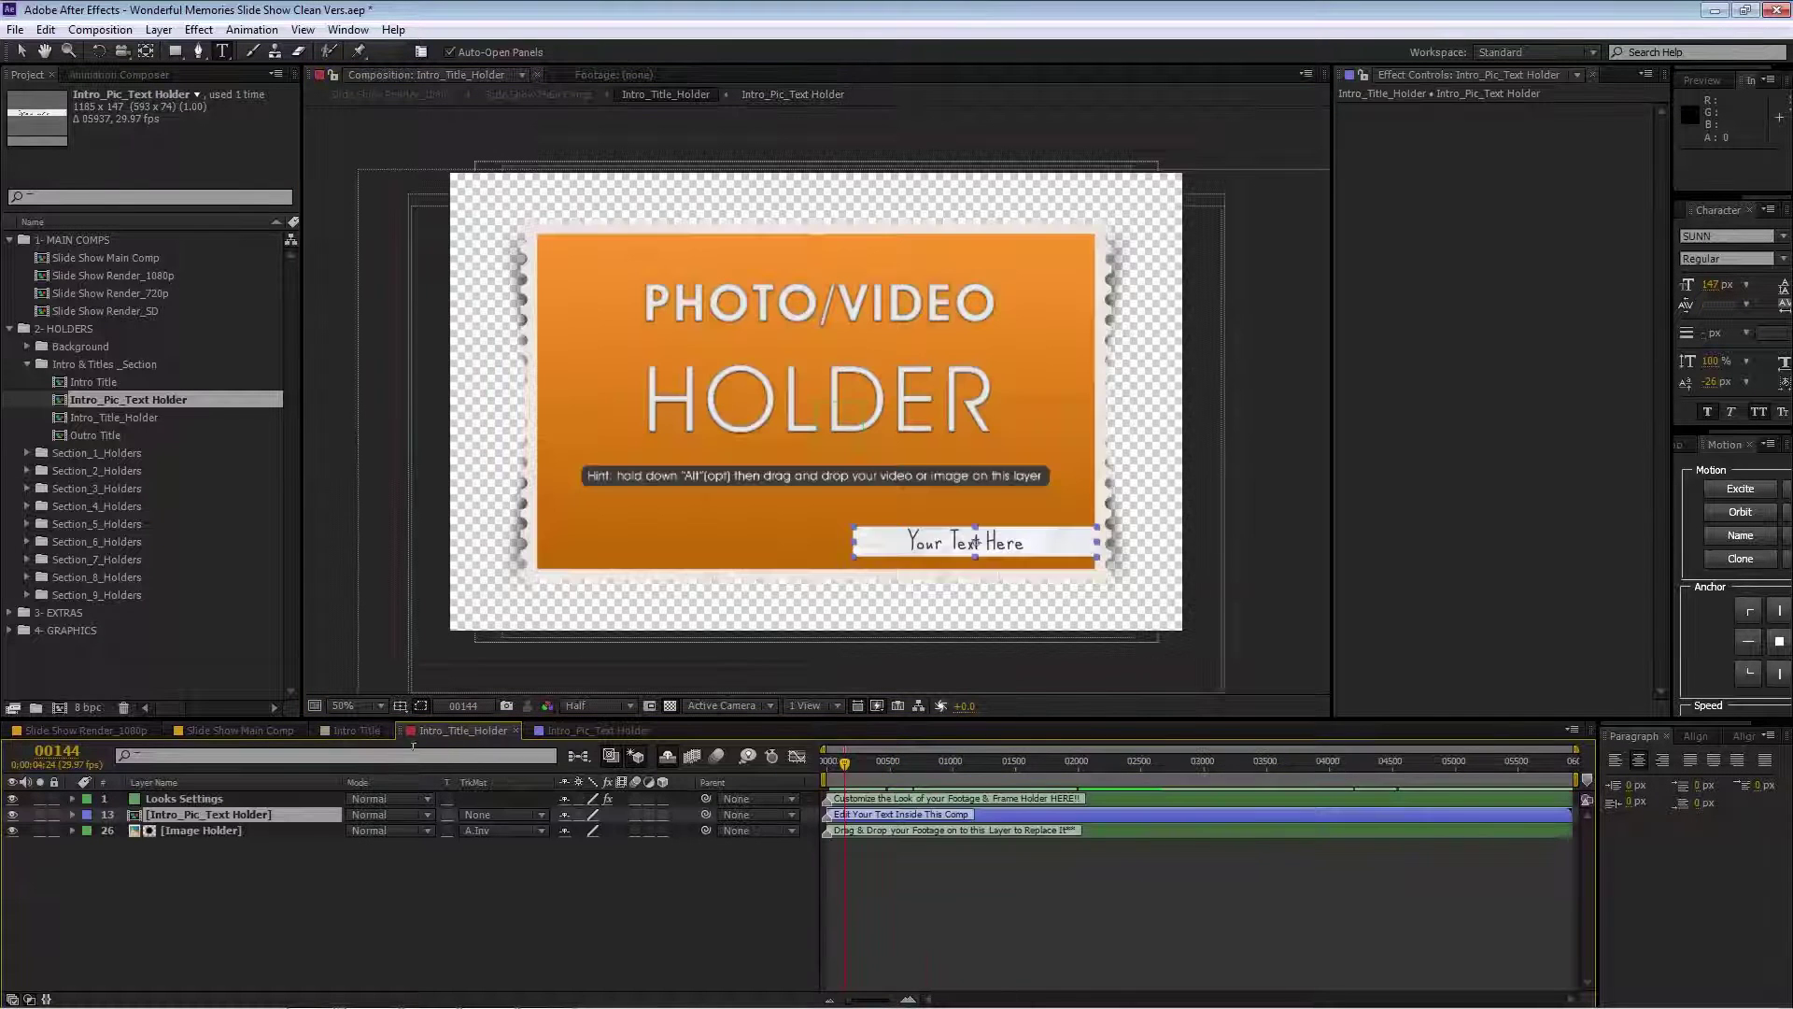
{"action": "left_click", "coordinate": [205, 830]}
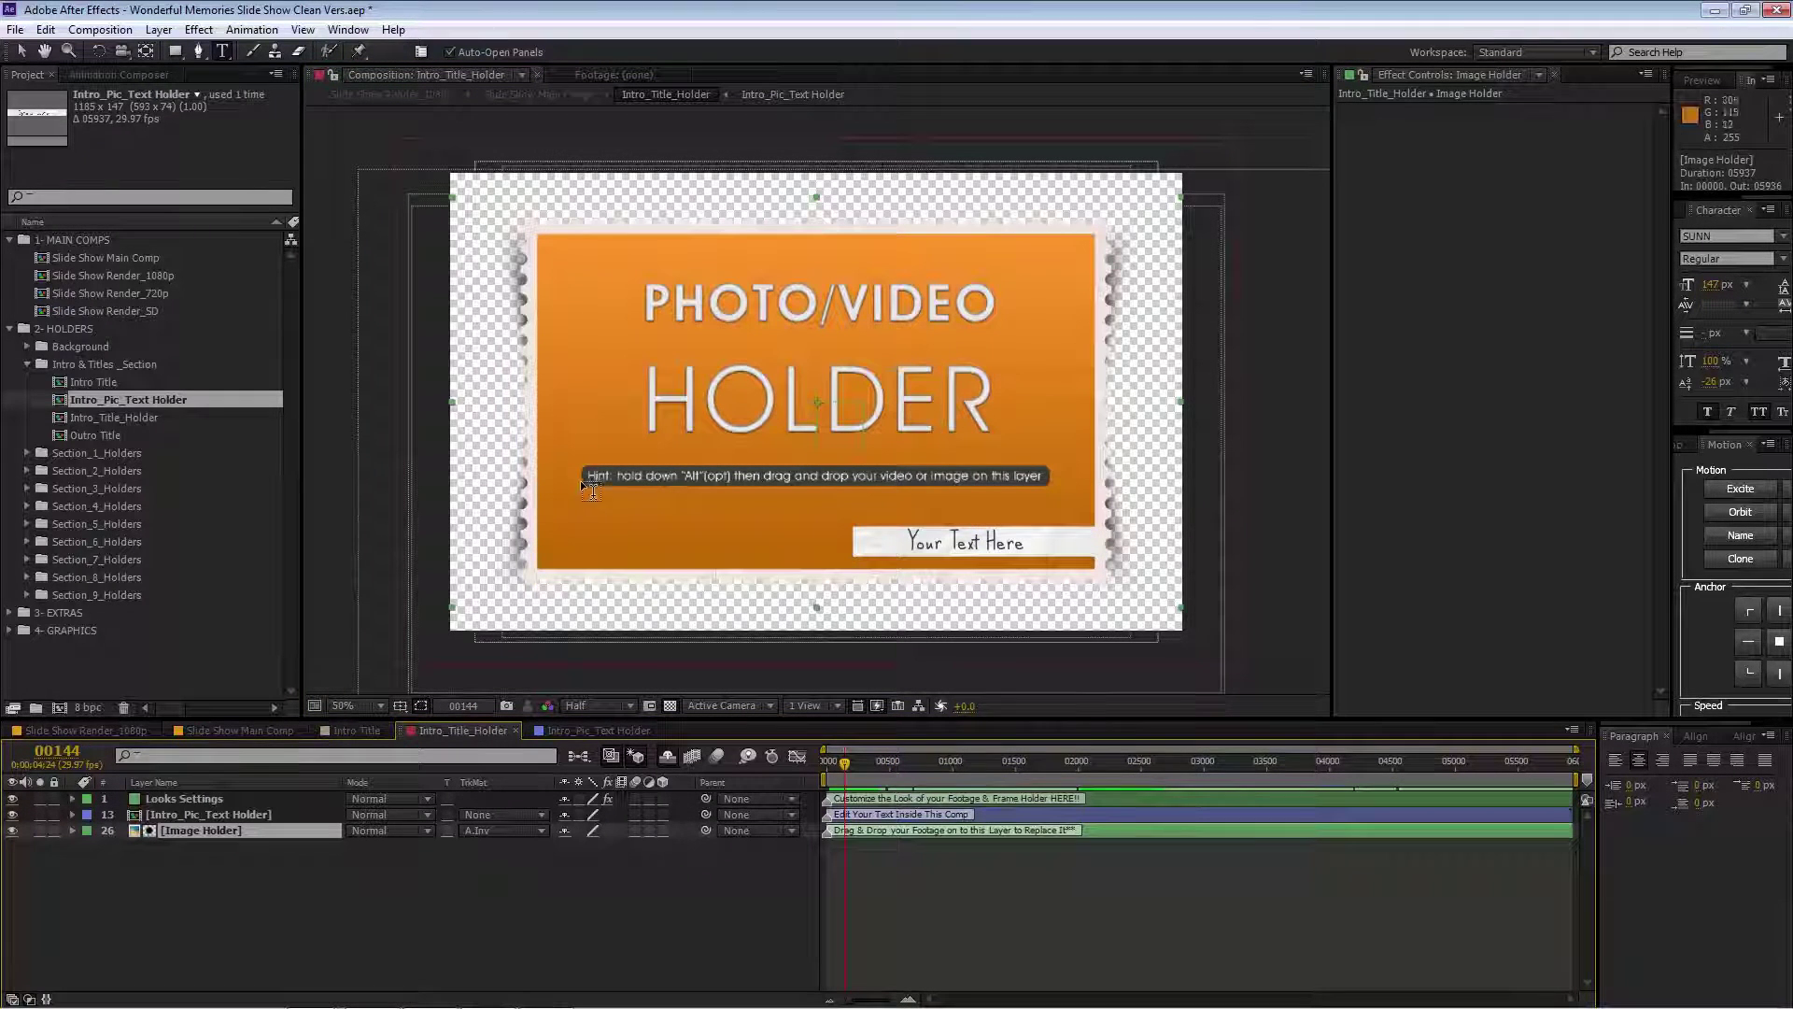
{"action": "key", "text": "v"}
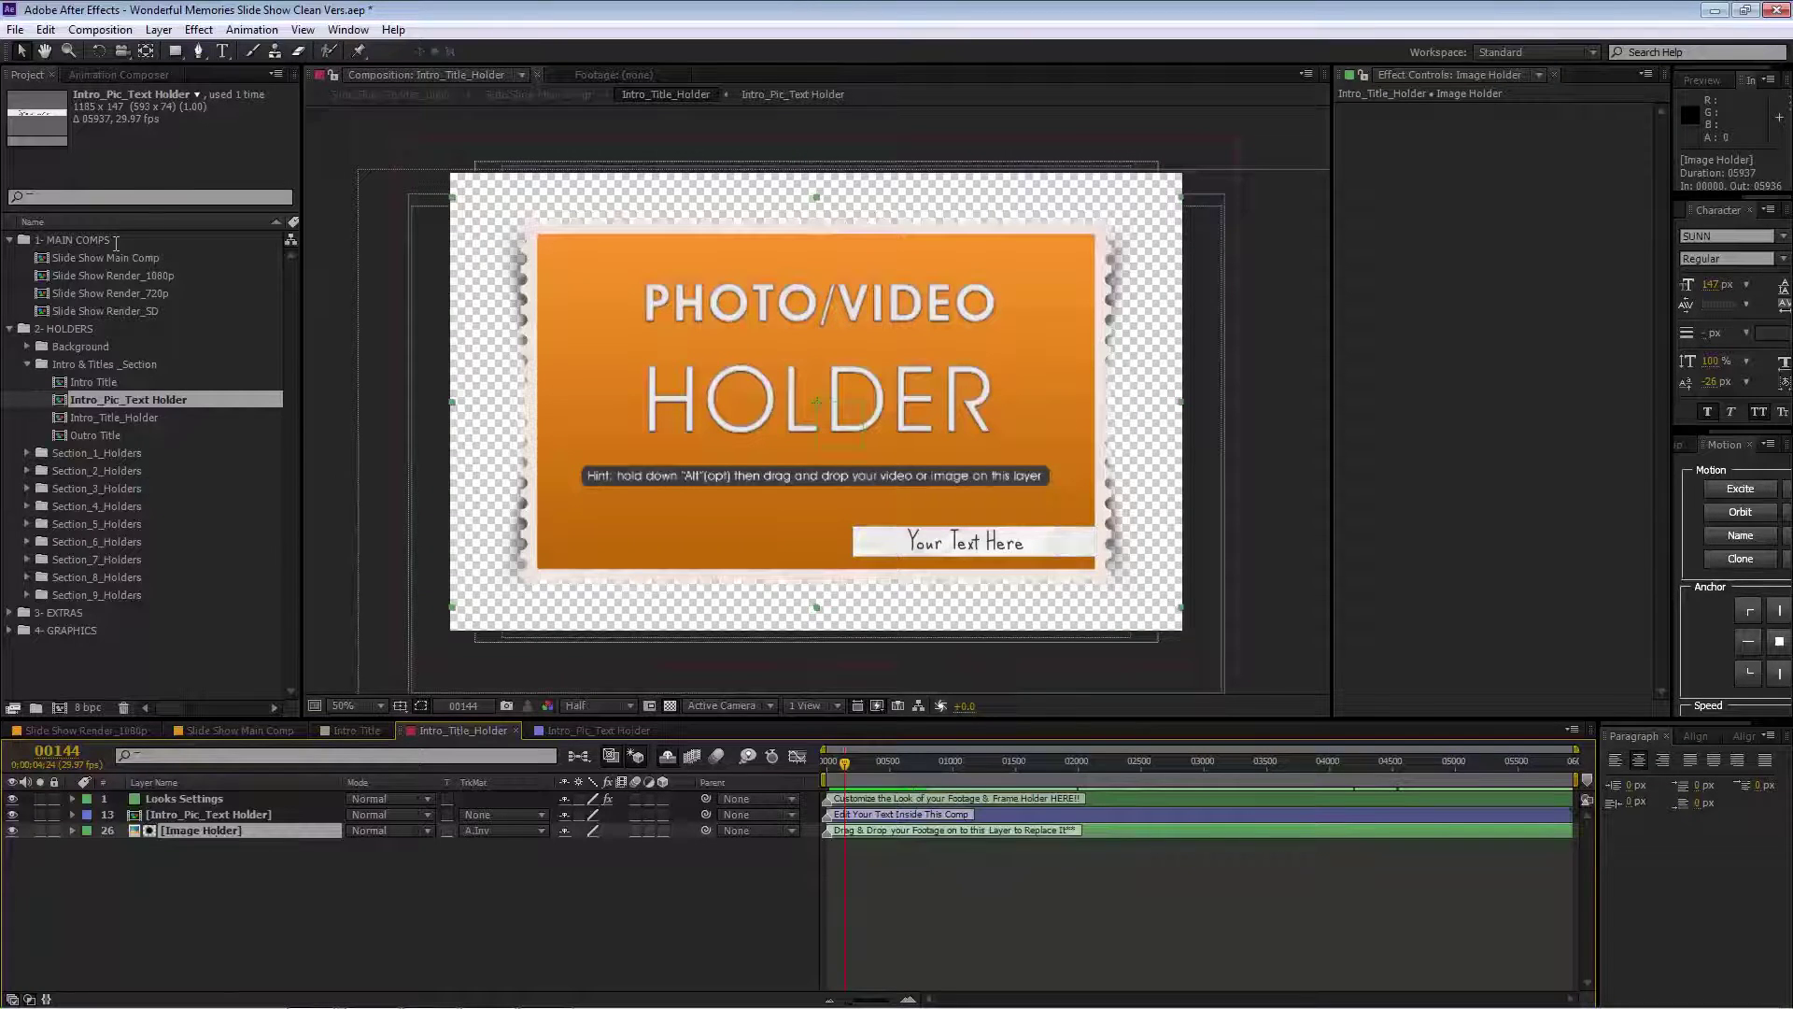
{"action": "double_click", "coordinate": [95, 670]}
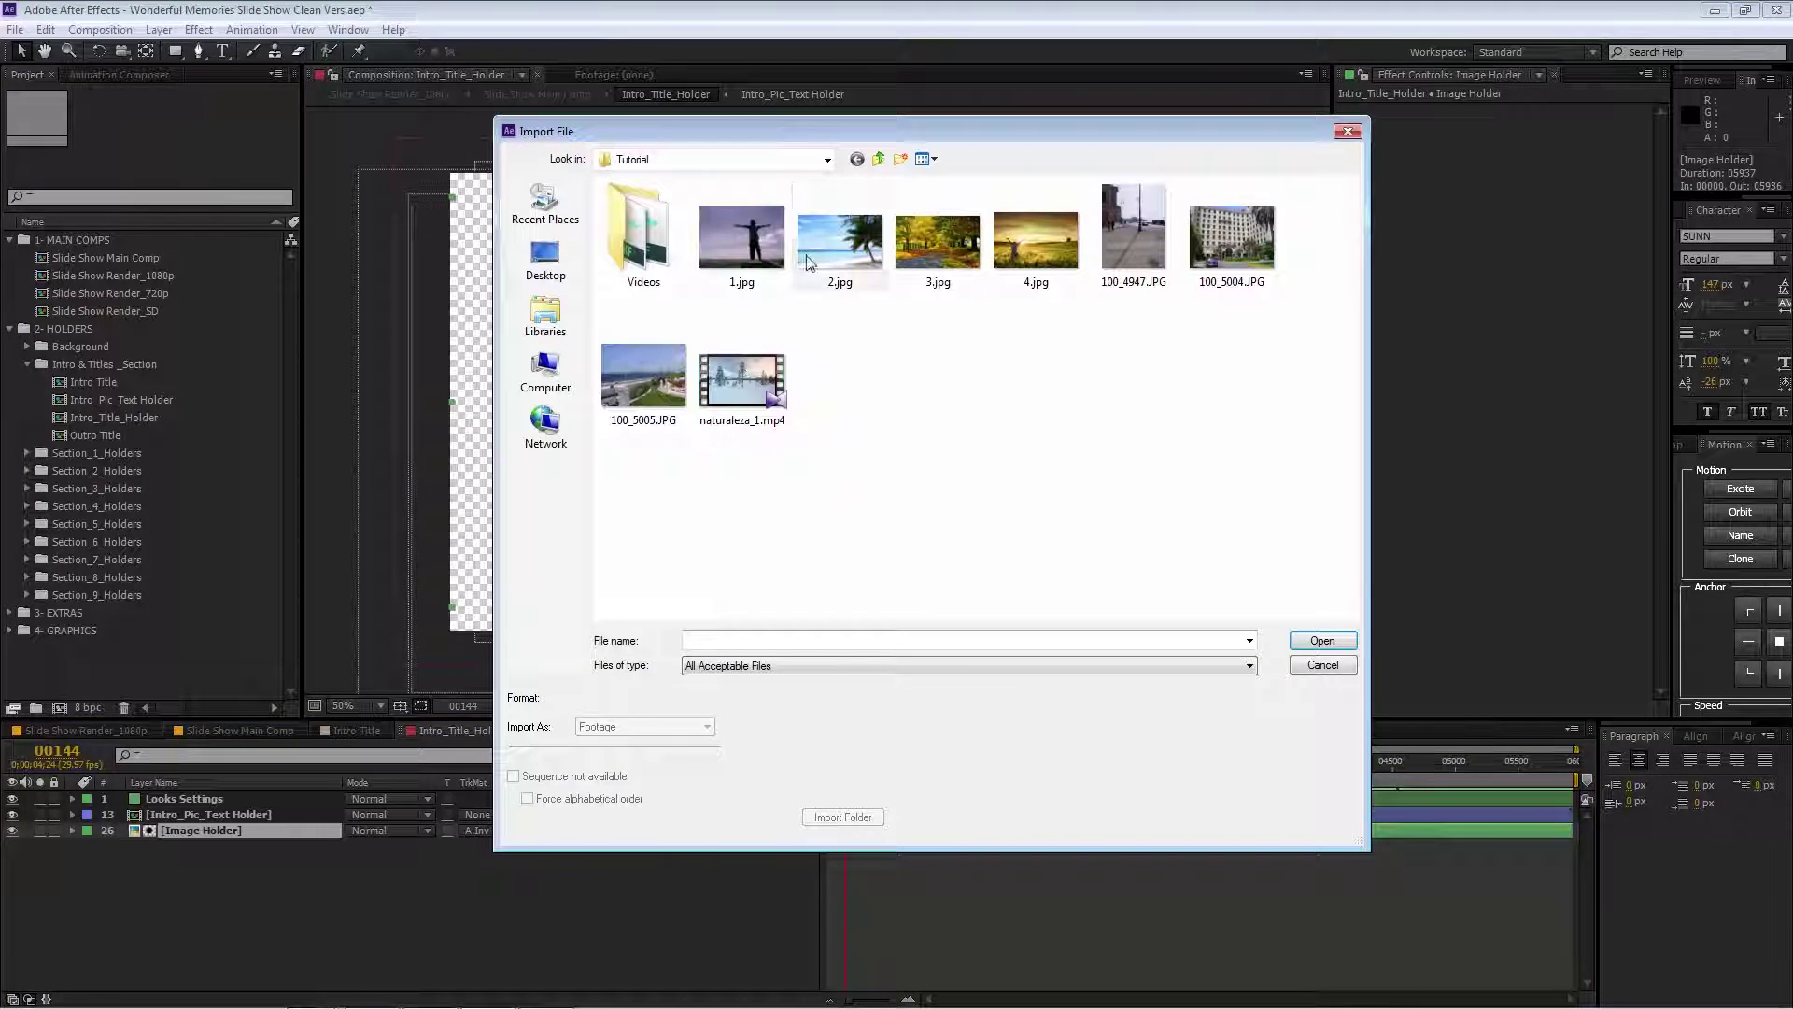
{"action": "left_click", "coordinate": [755, 251]}
{"action": "double_click", "coordinate": [754, 250]}
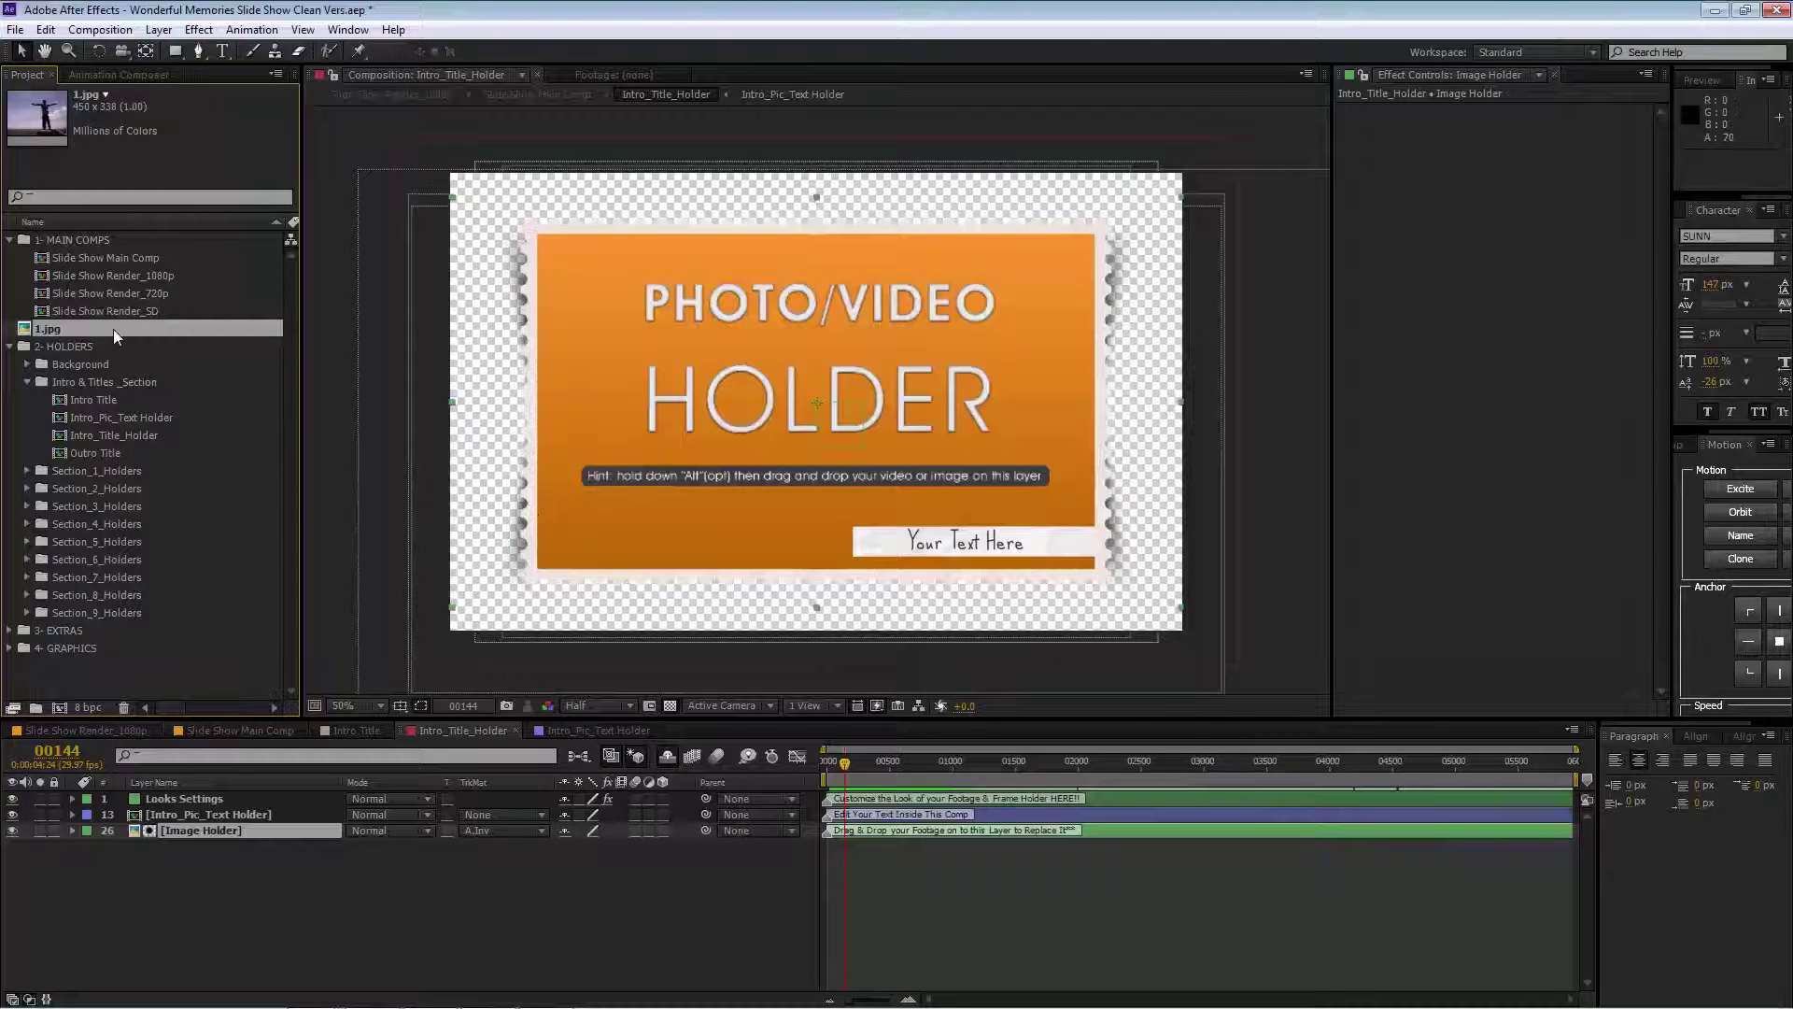
Put 1.jpg into a new project folder named Footage
{"action": "left_click", "coordinate": [35, 708]}
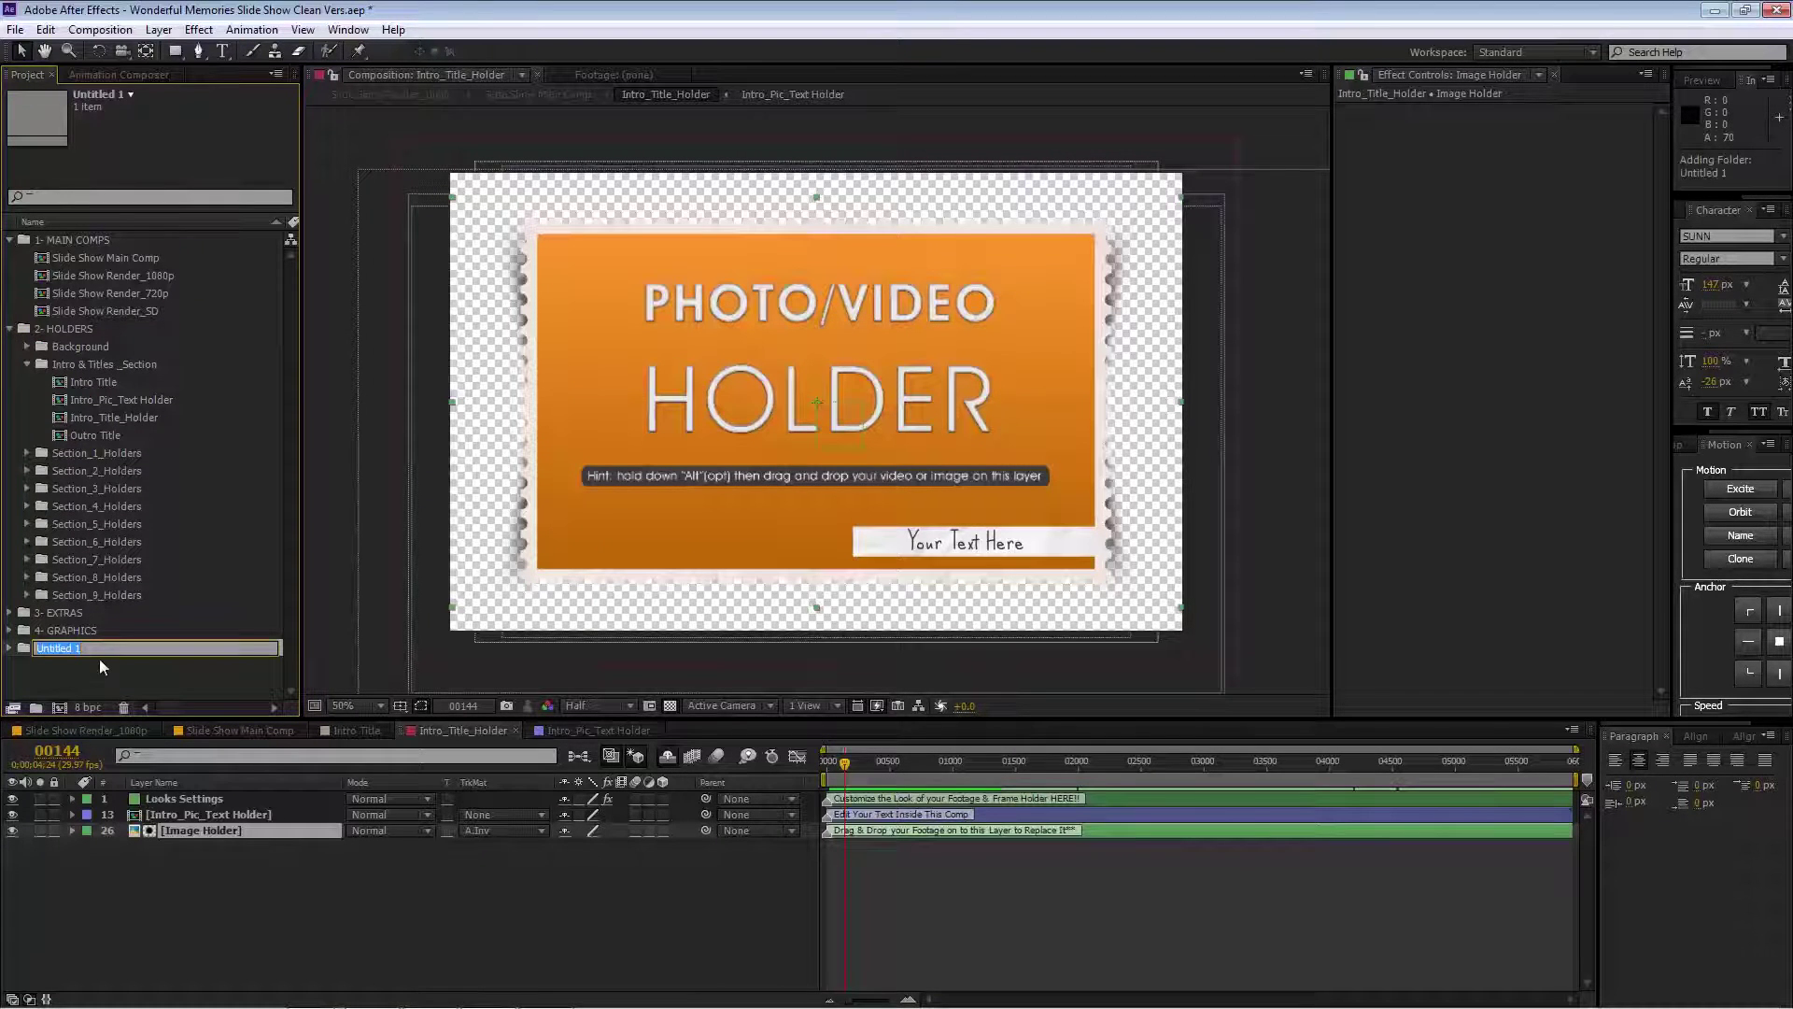
{"action": "type", "text": "Fota"}
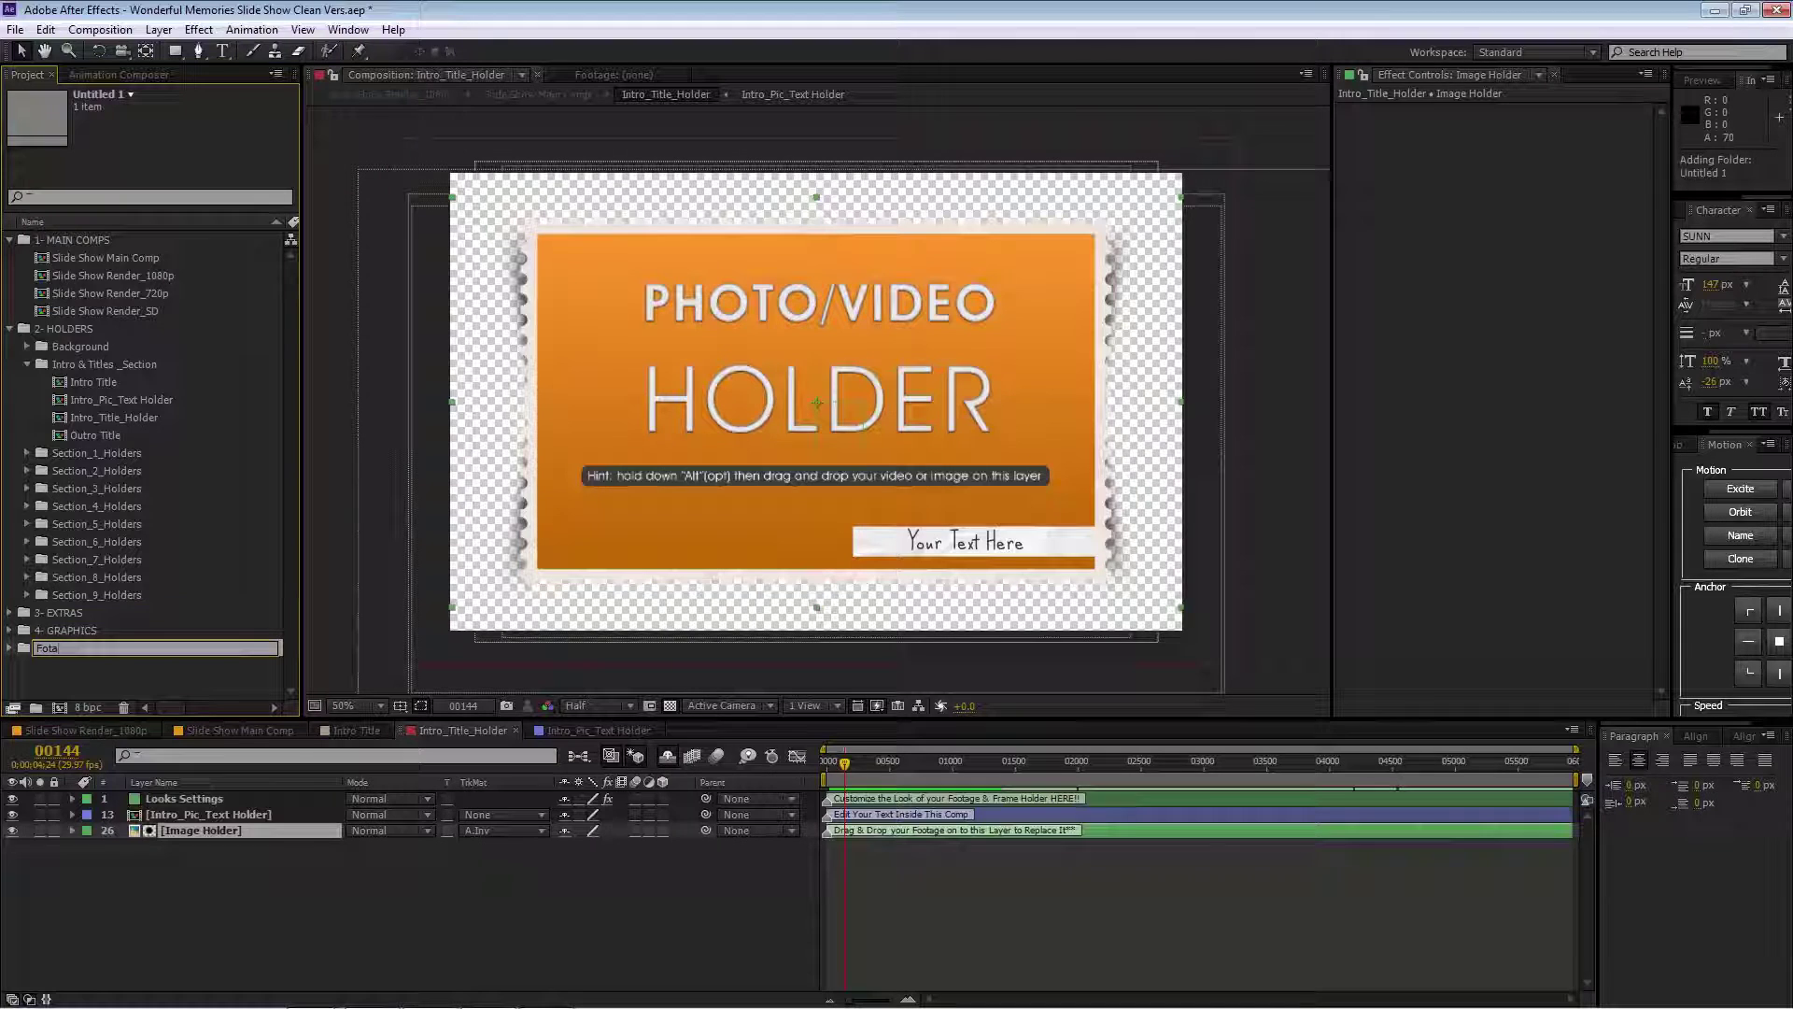
{"action": "type", "text": "ota"}
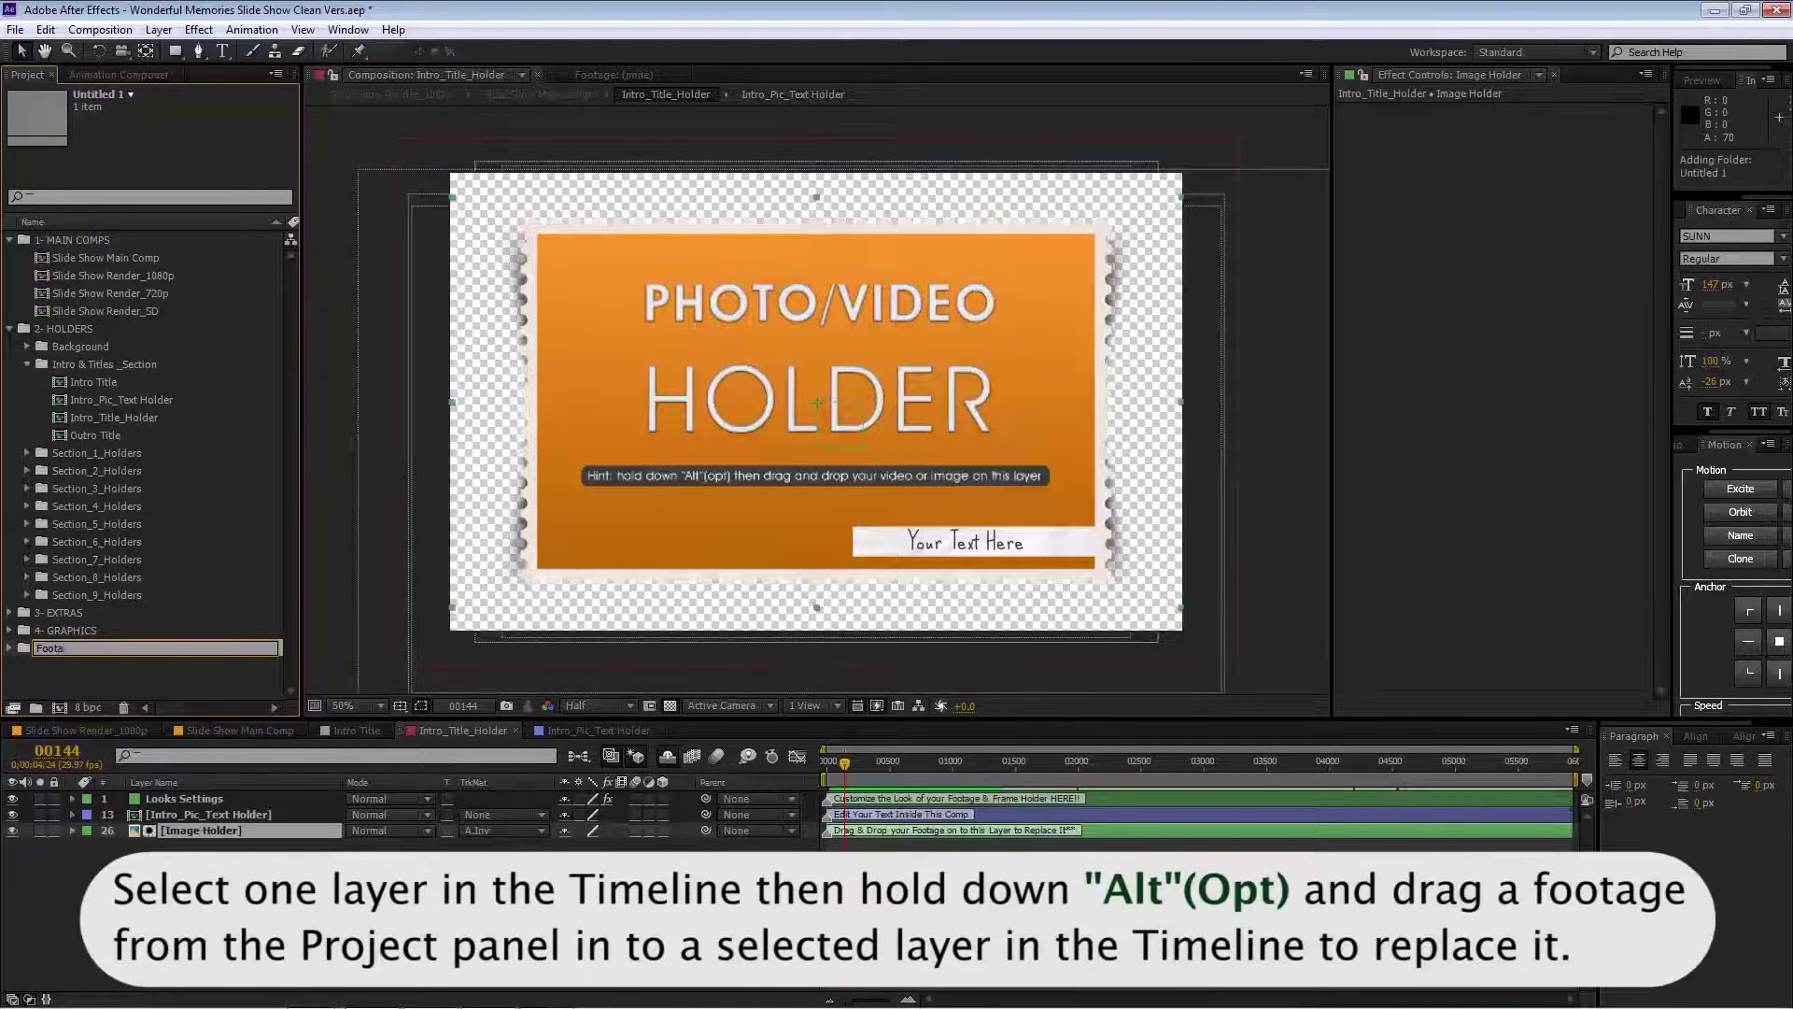
{"action": "key", "text": "Return"}
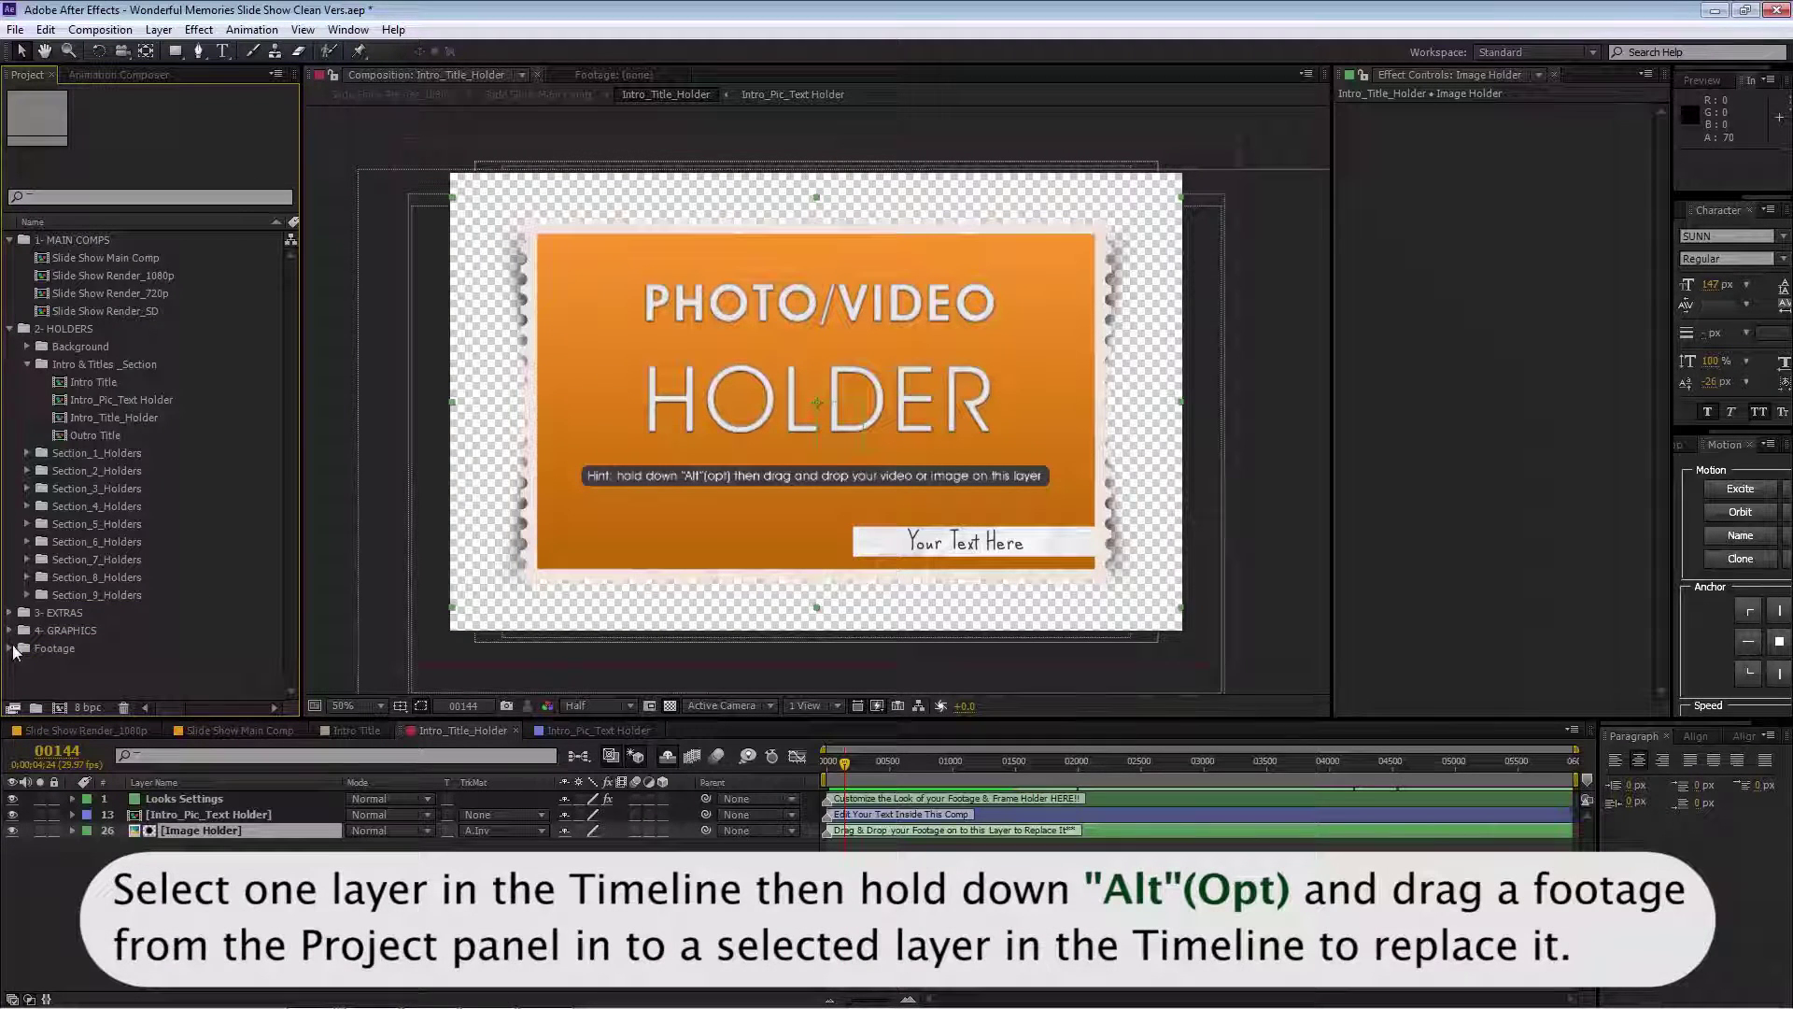
Replace the Image Holder layer with the 1.jpg photo from the Footage folder
{"action": "left_click", "coordinate": [10, 648]}
{"action": "left_click_drag", "start_coordinate": [66, 665], "coordinate": [229, 813]}
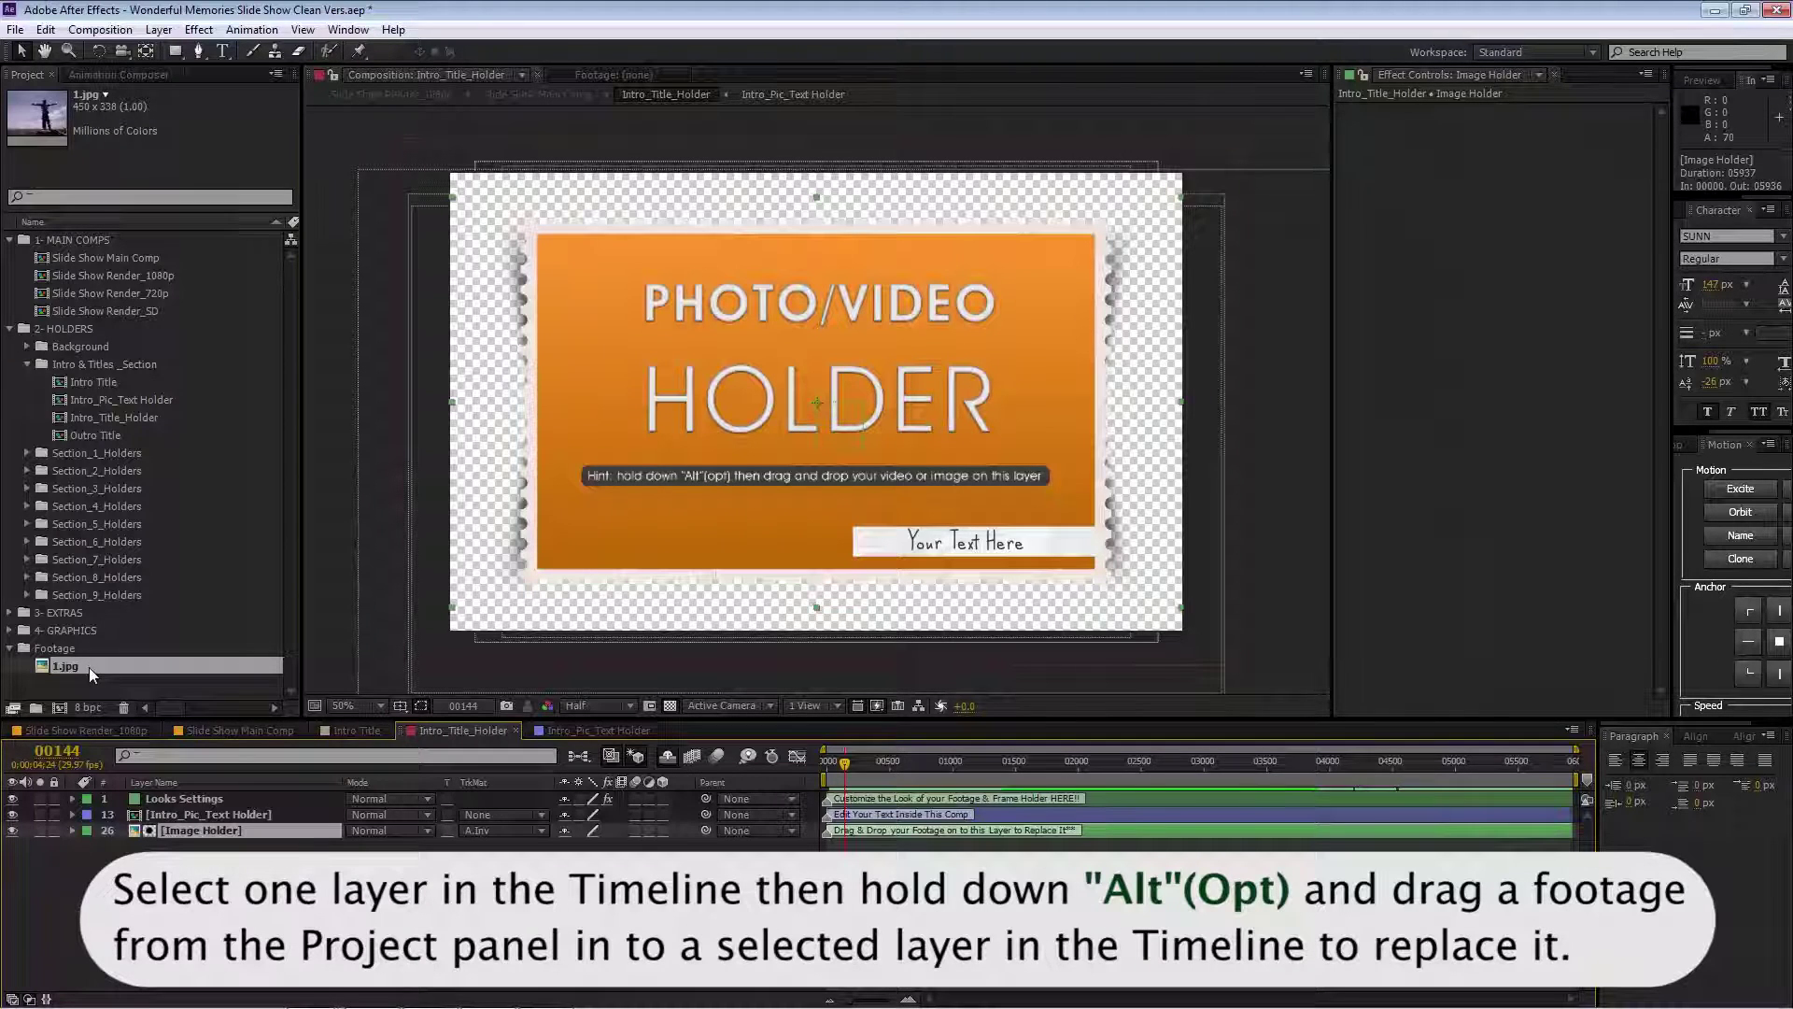
{"action": "left_click_drag", "start_coordinate": [88, 669], "coordinate": [172, 830]}
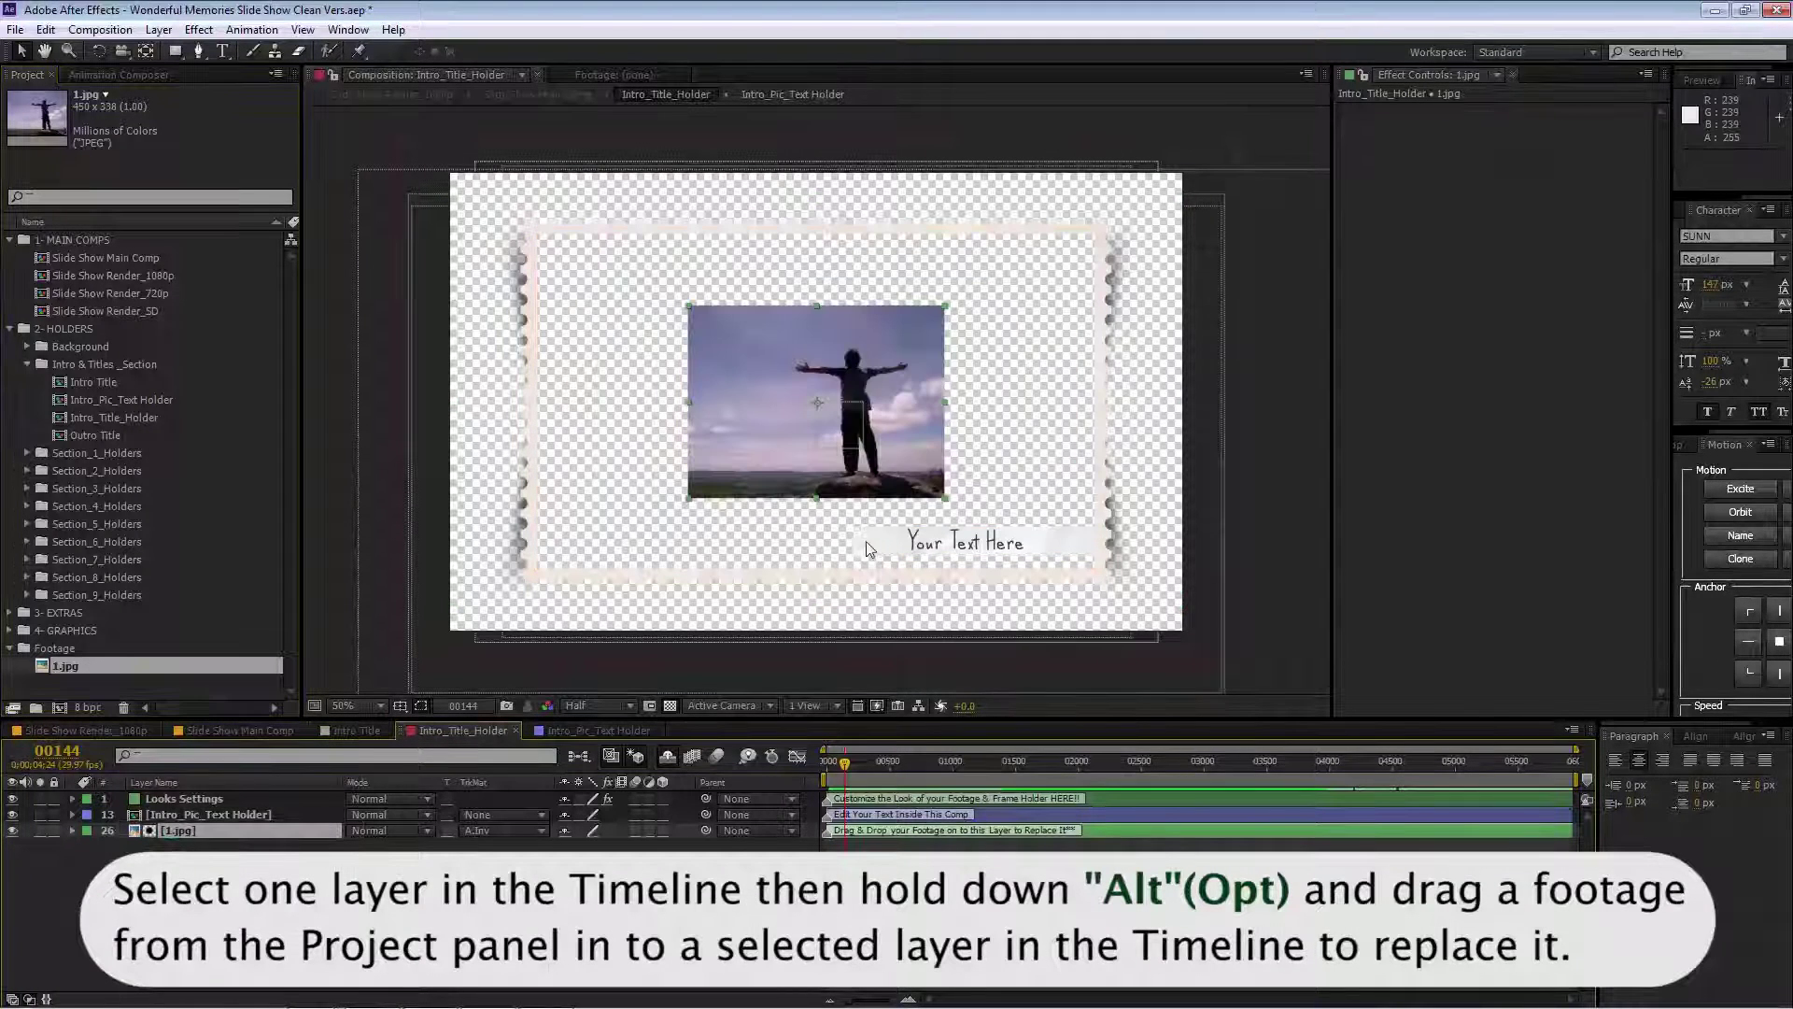
Scale the 1.jpg photo up to 282% so it fills the stamp frame
{"action": "key", "text": "s"}
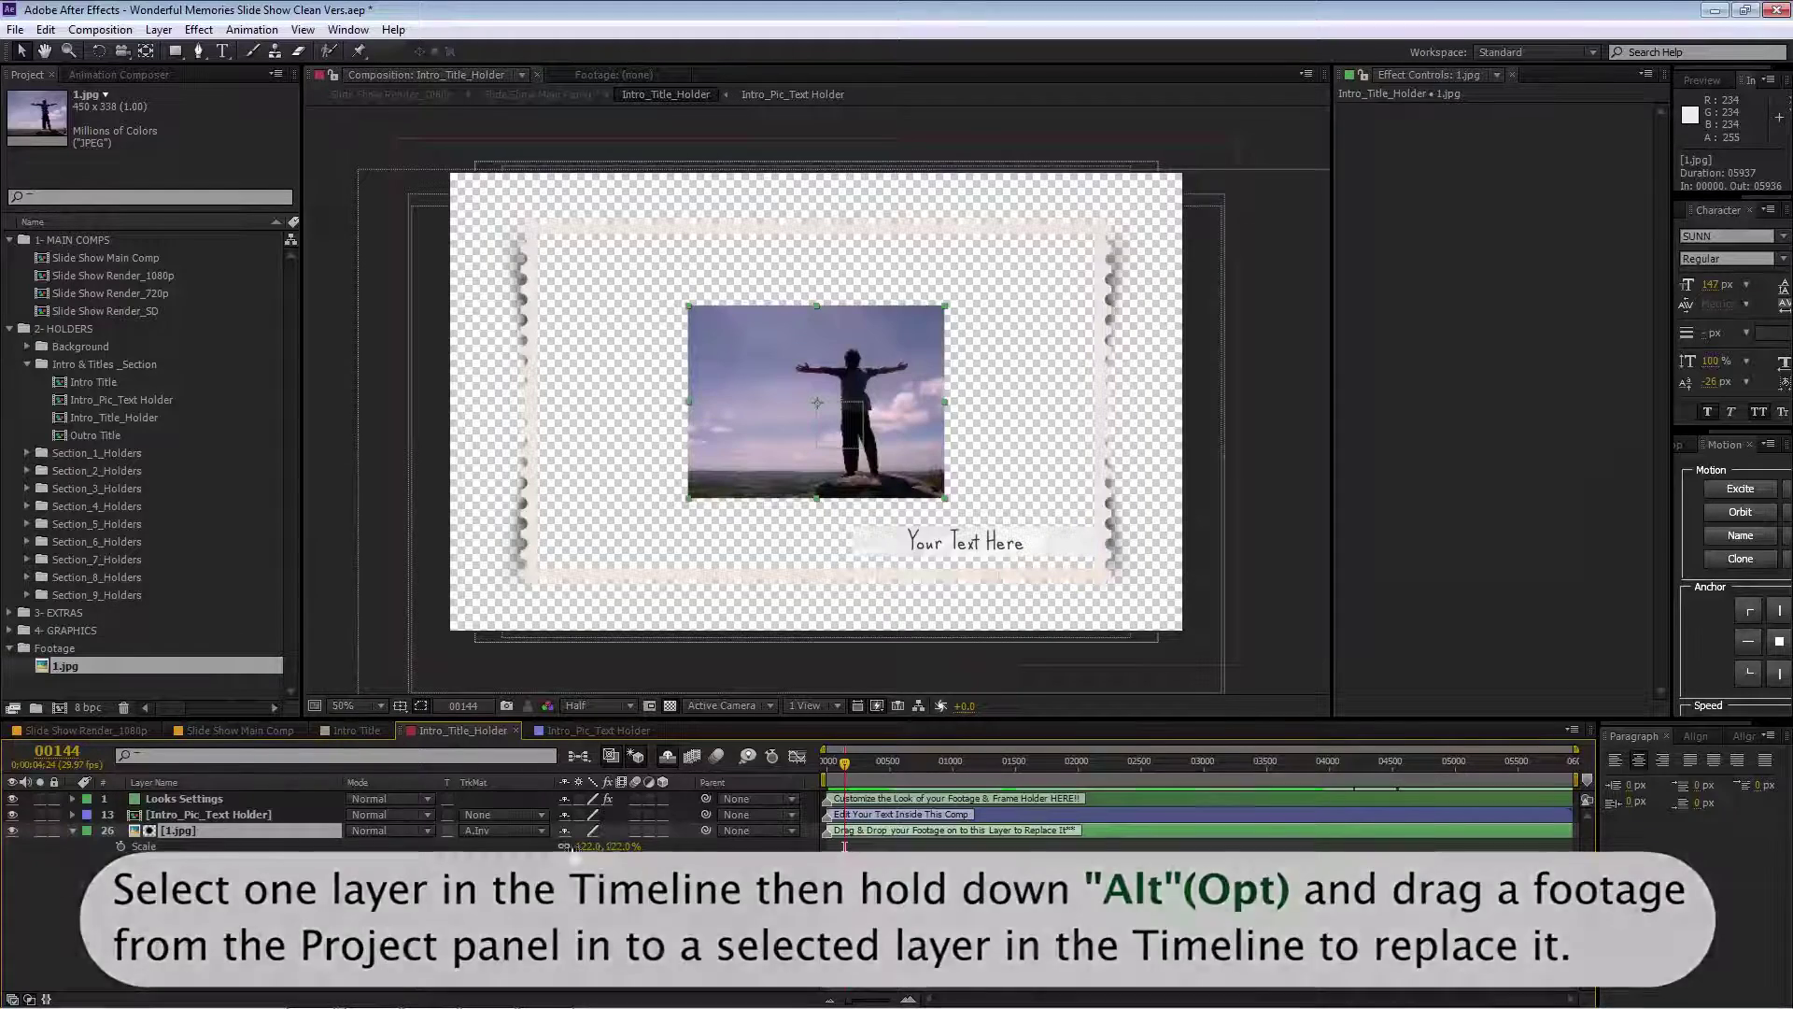
{"action": "left_click_drag", "start_coordinate": [584, 852], "coordinate": [761, 856]}
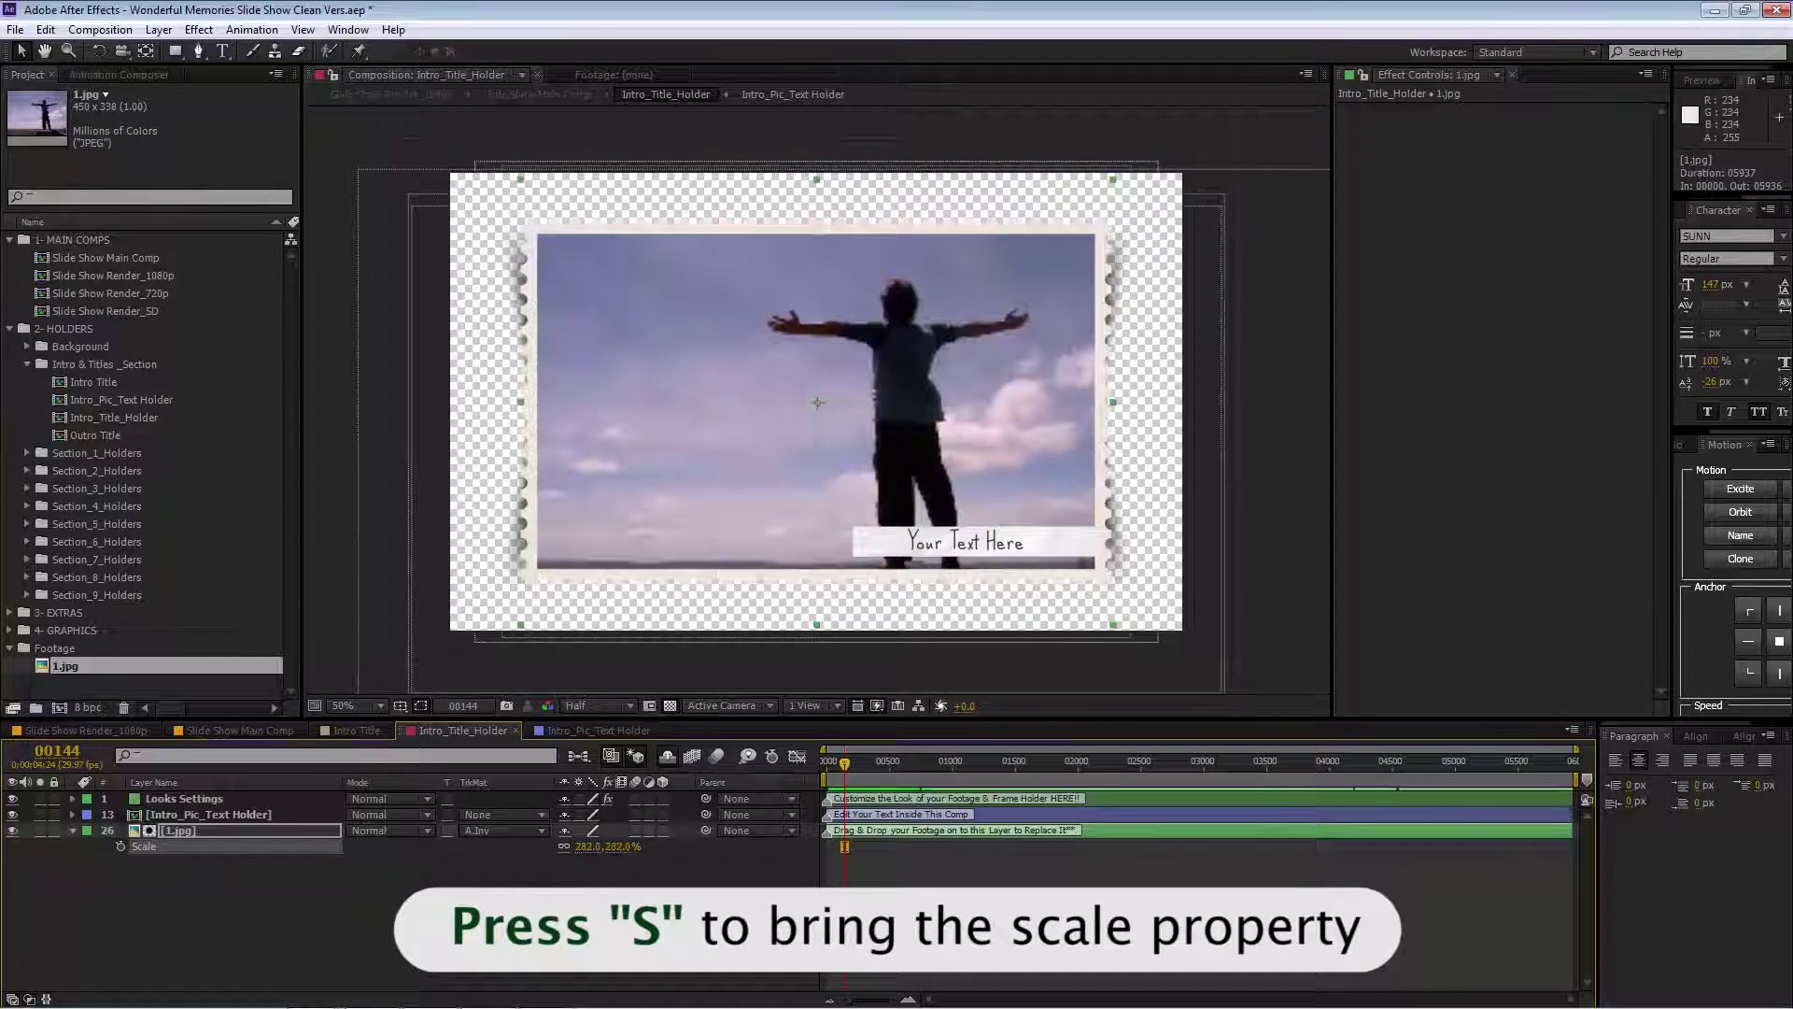
{"action": "left_click", "coordinate": [184, 799]}
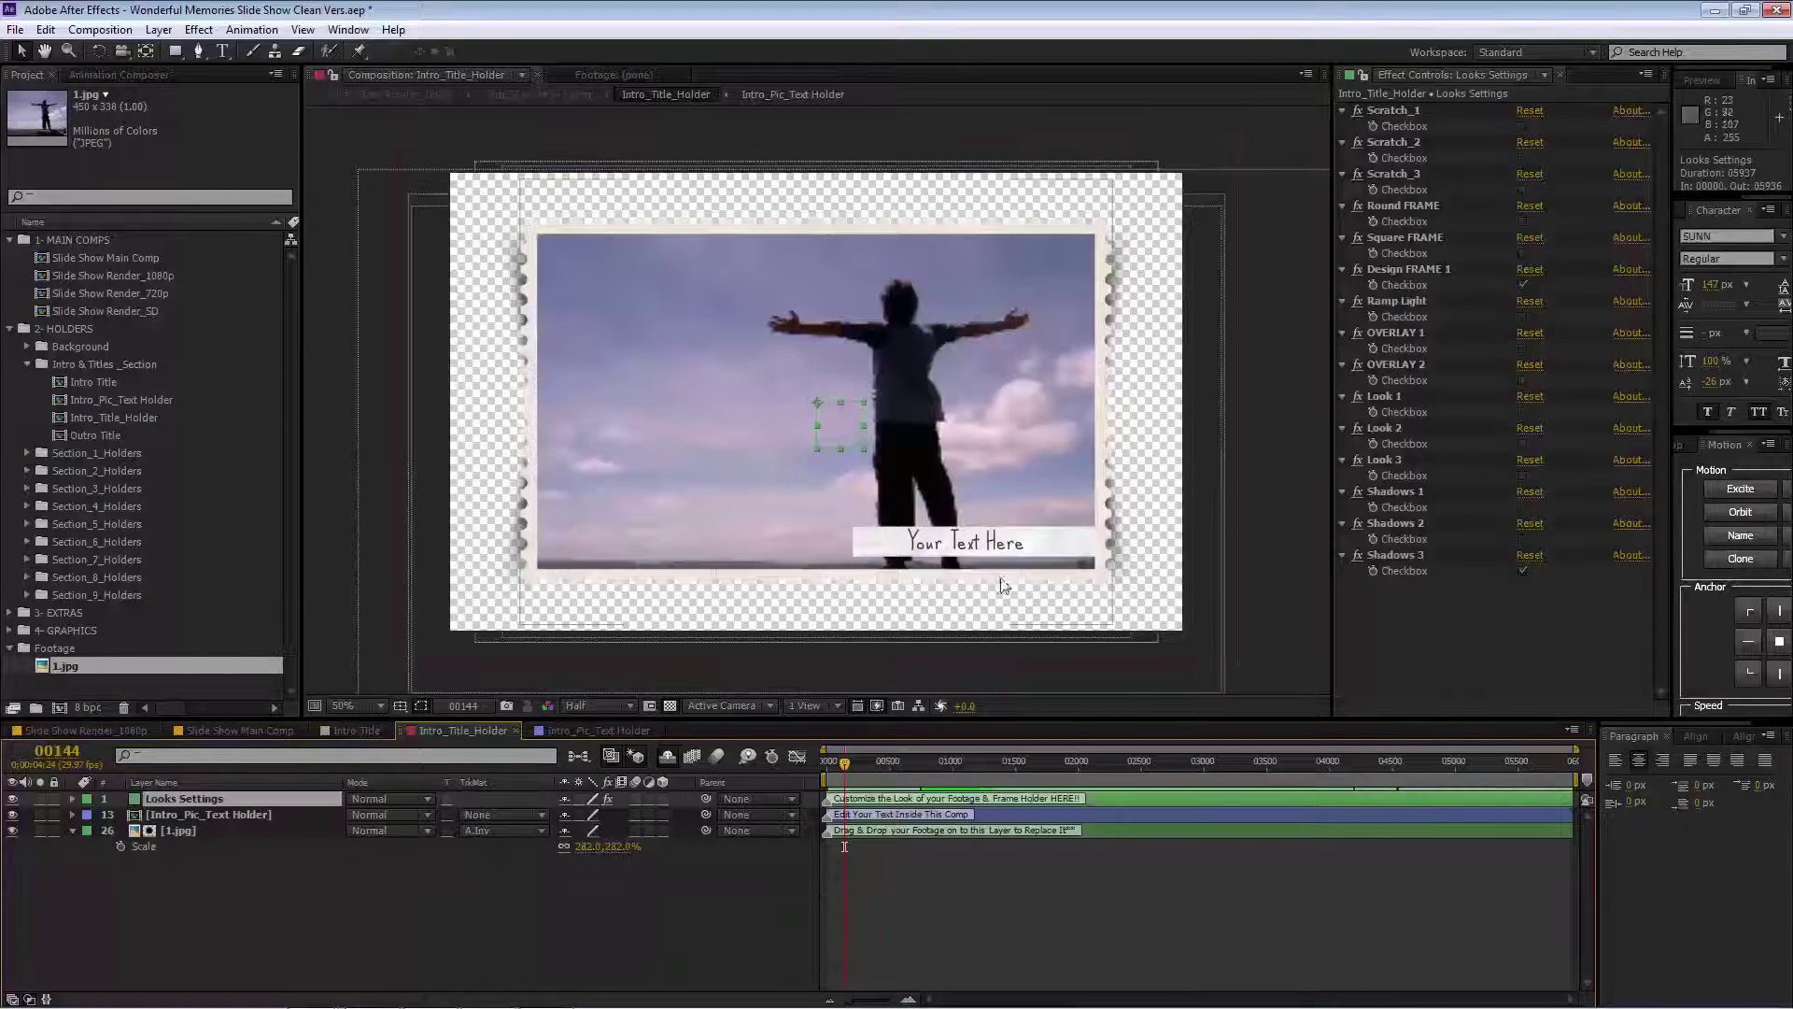
Preview the OVERLAY 1 and OVERLAY 2 looks on the photo, leaving both off
{"action": "left_click", "coordinate": [1523, 350]}
{"action": "left_click", "coordinate": [1524, 350]}
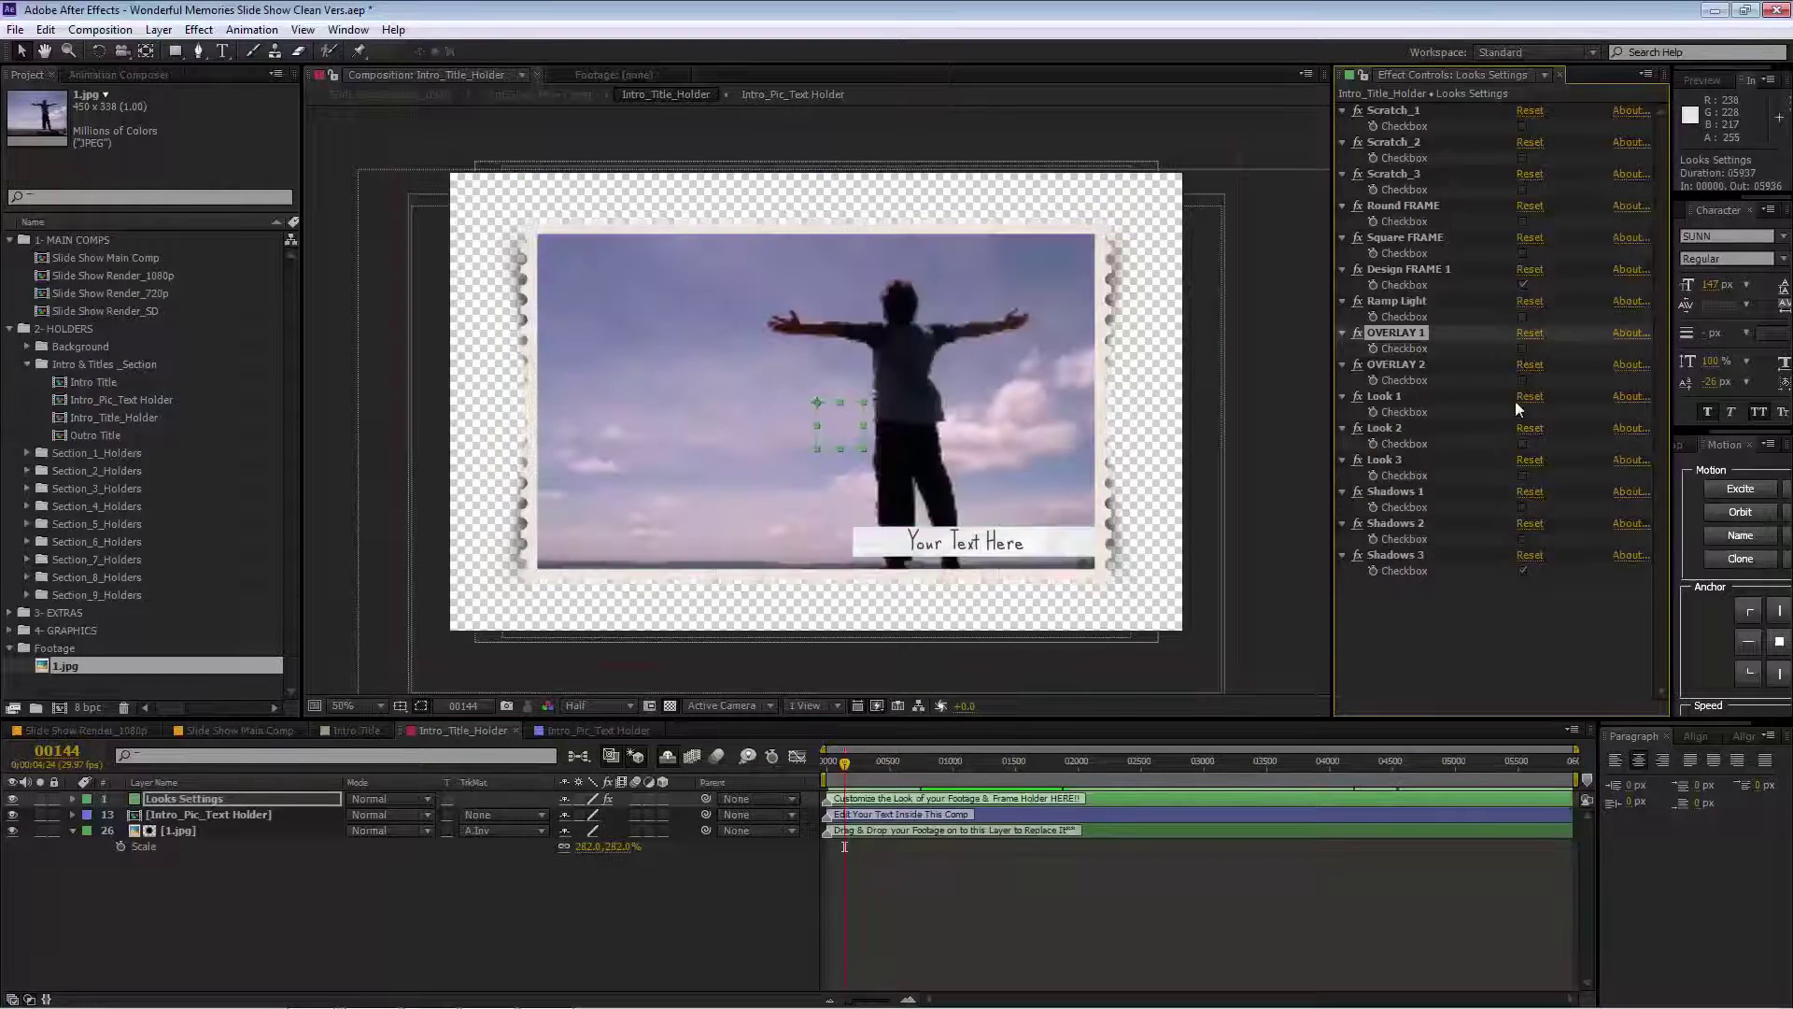
{"action": "left_click", "coordinate": [1525, 381]}
{"action": "left_click", "coordinate": [1523, 381]}
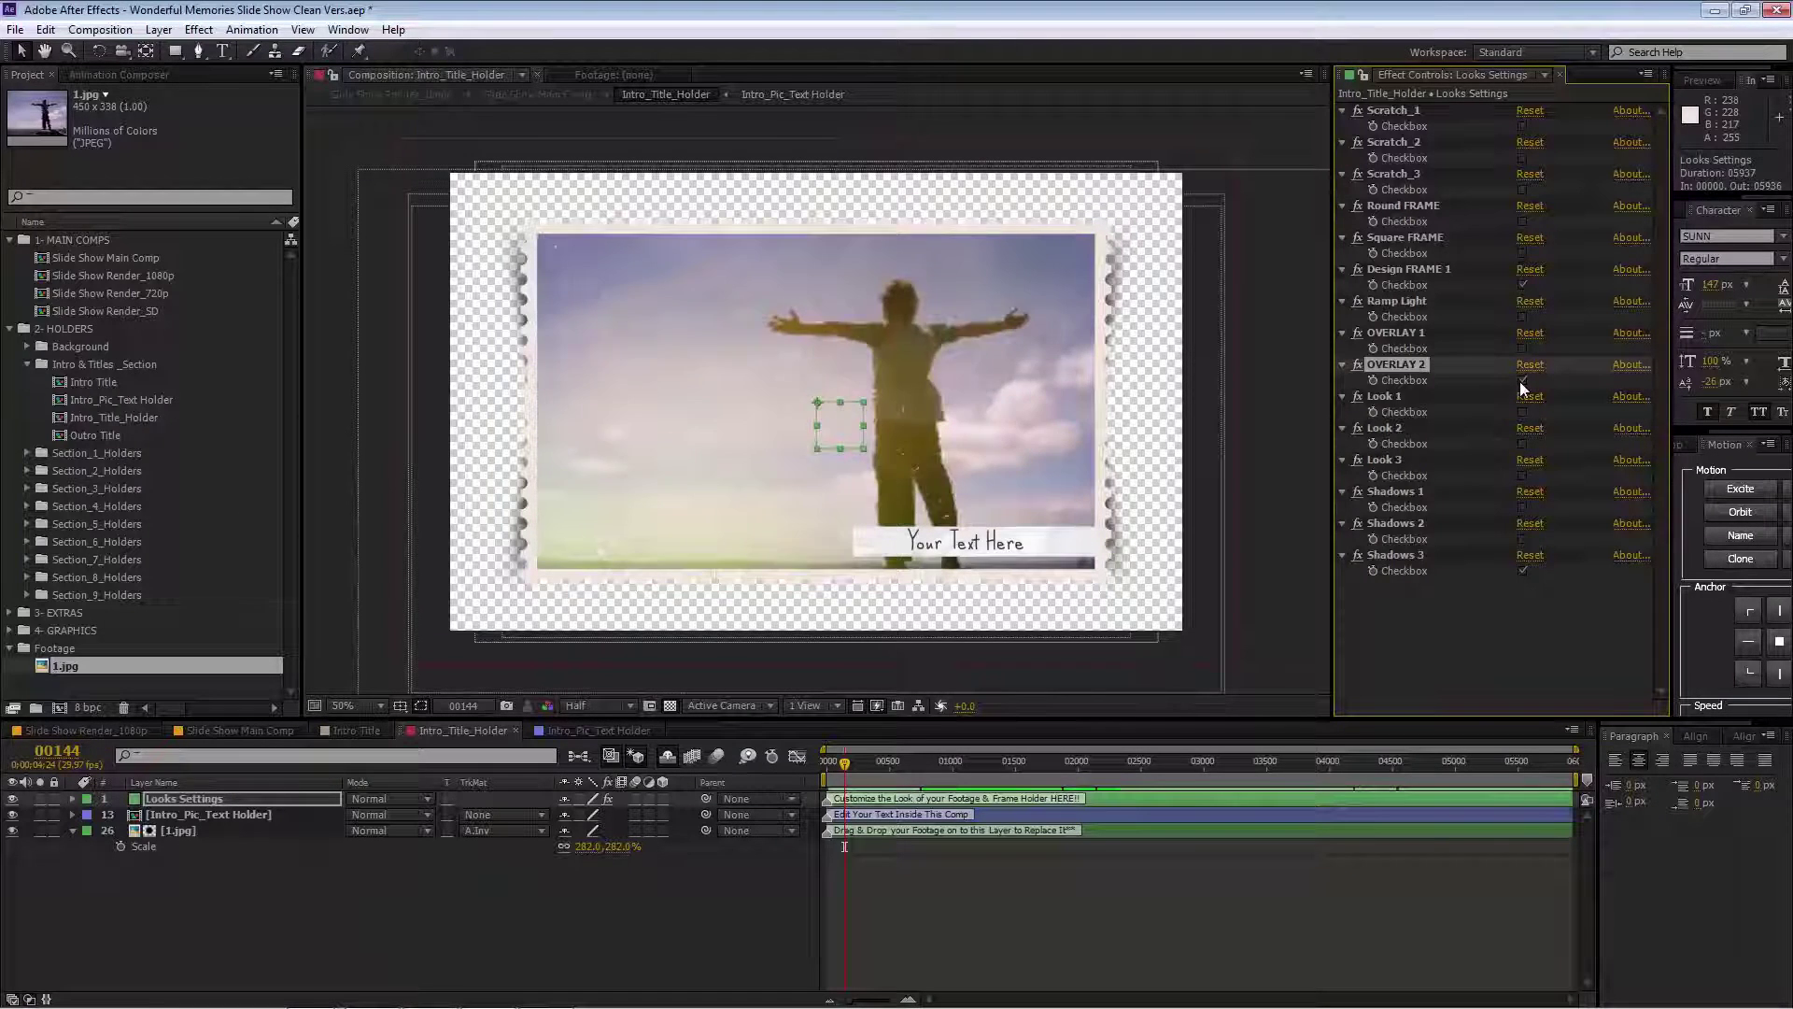
Compare Look 1 and Look 2, keeping only the blue-purple Look 1 enabled
{"action": "left_click", "coordinate": [1523, 413]}
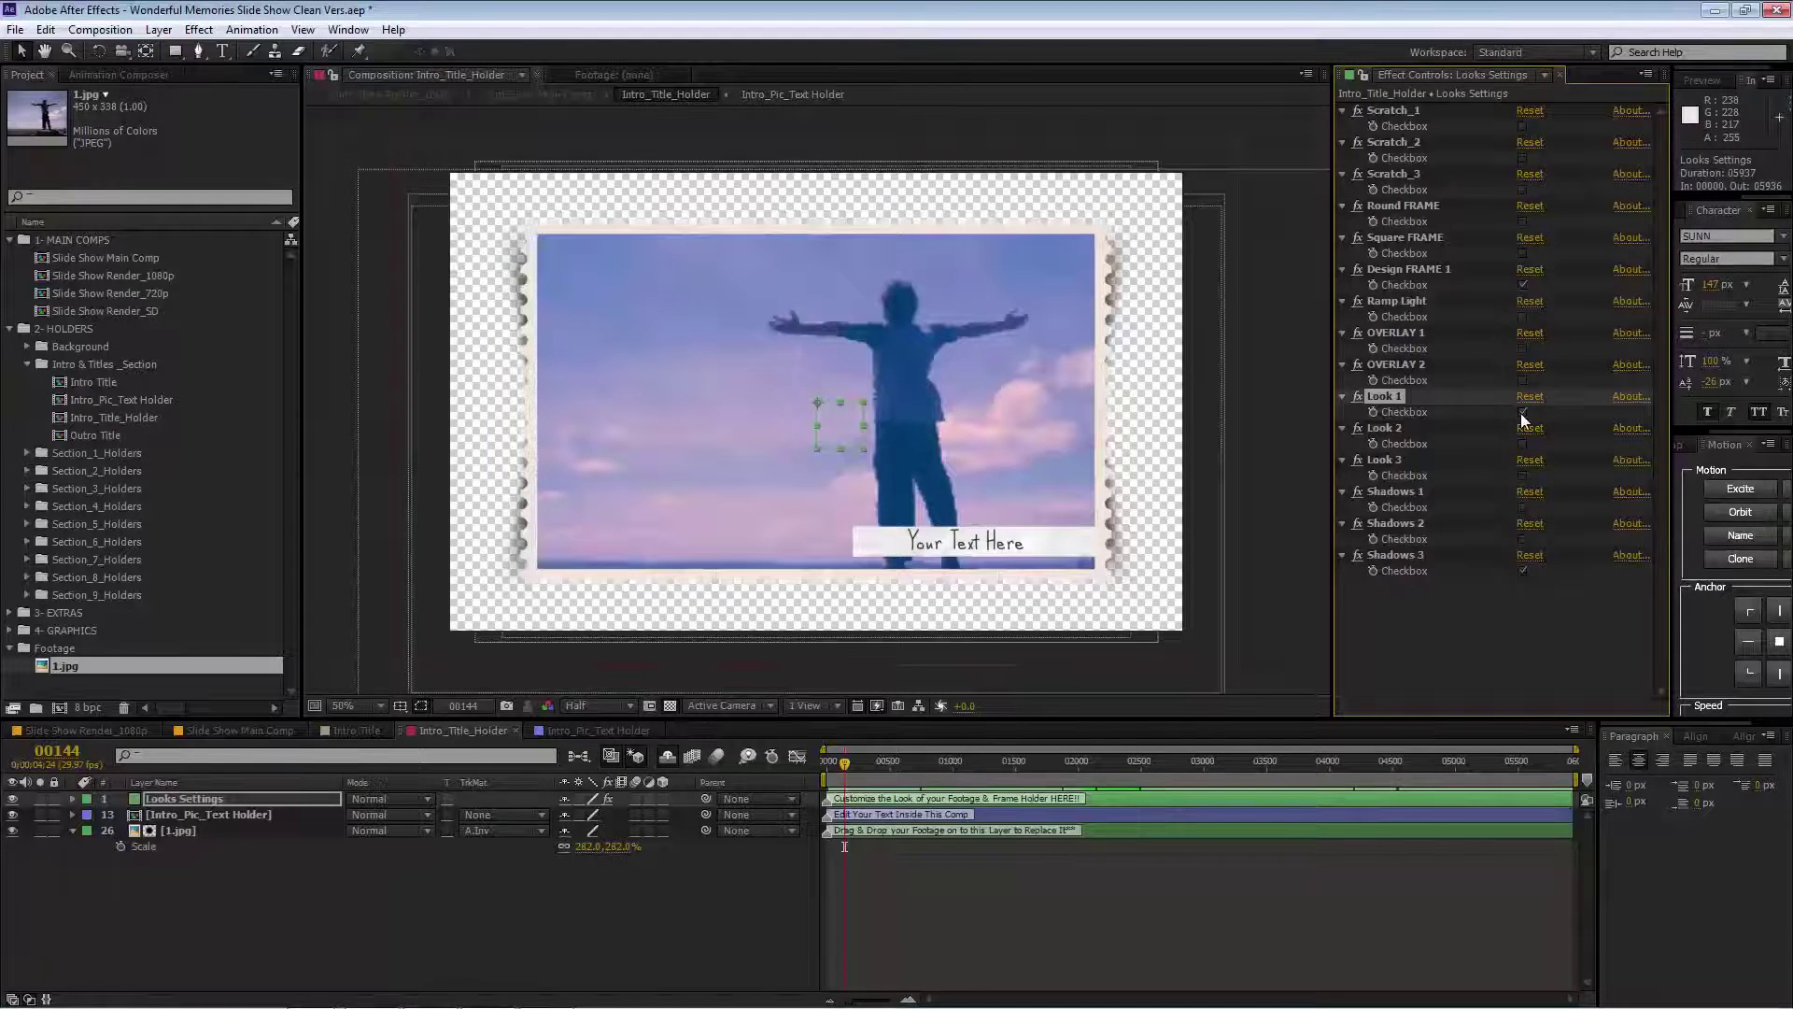
{"action": "left_click", "coordinate": [1523, 412]}
{"action": "left_click", "coordinate": [1524, 445]}
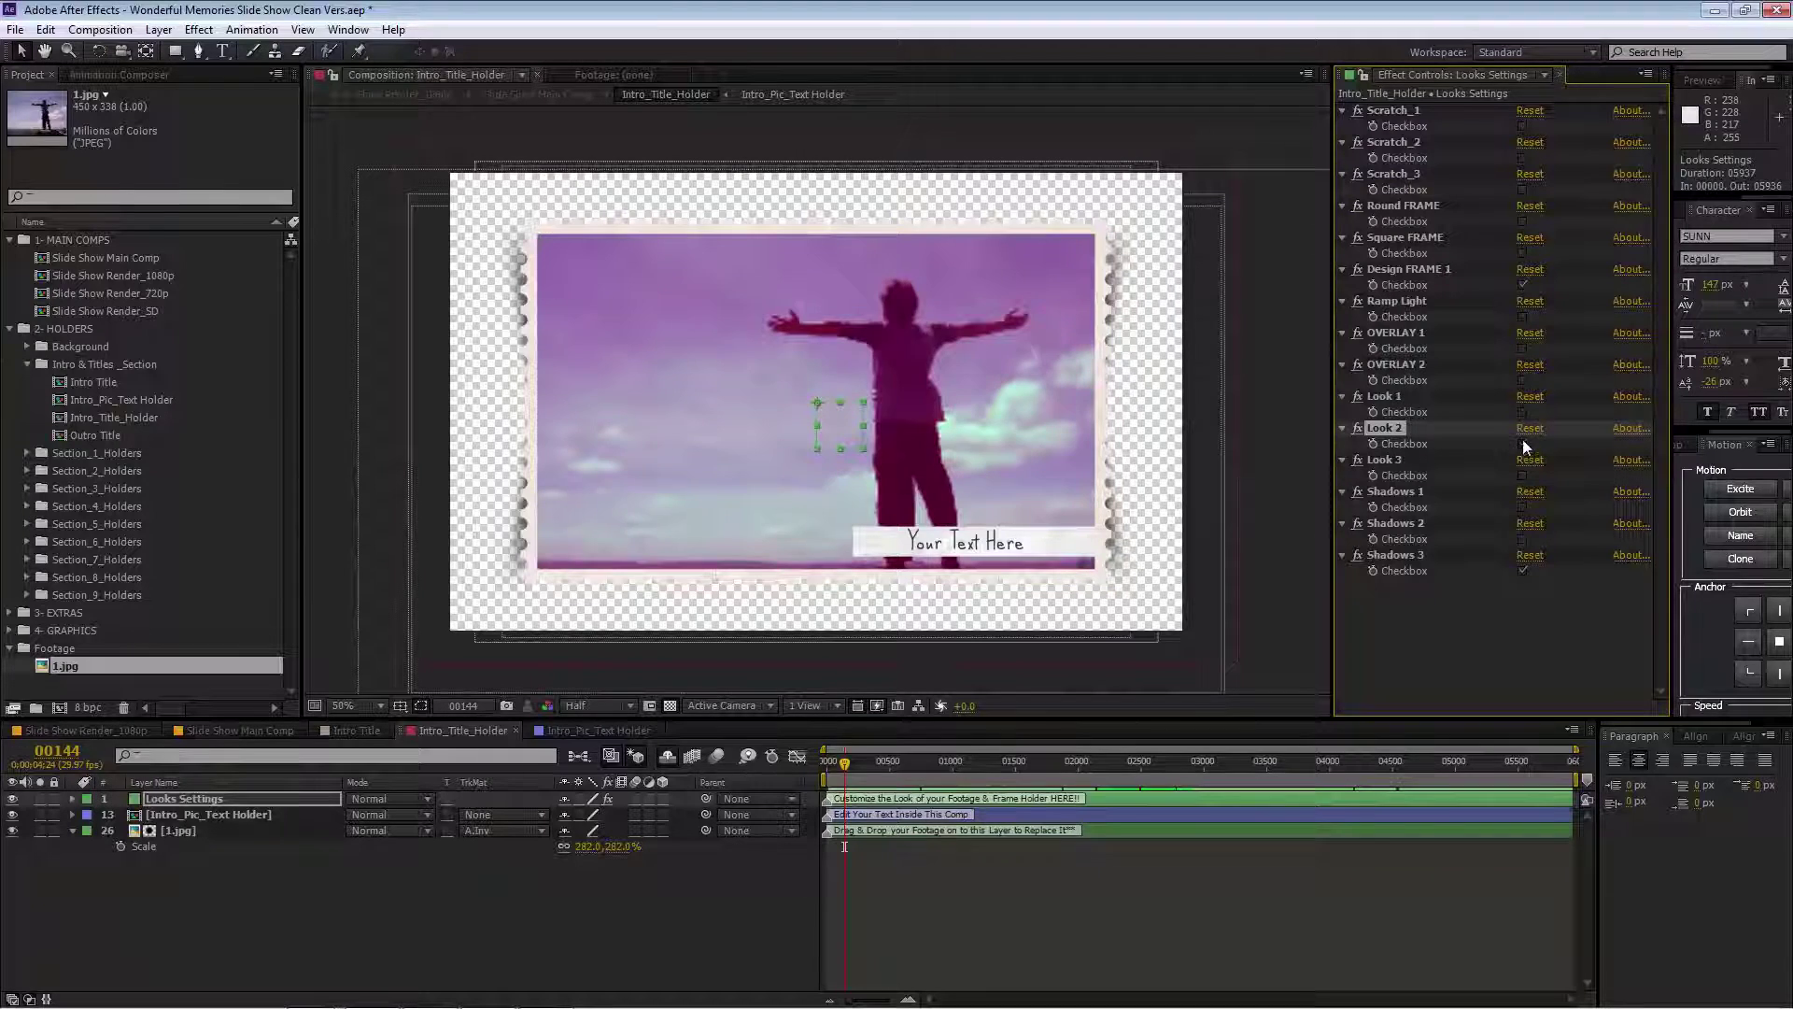
{"action": "left_click", "coordinate": [1523, 413]}
{"action": "left_click", "coordinate": [1523, 445]}
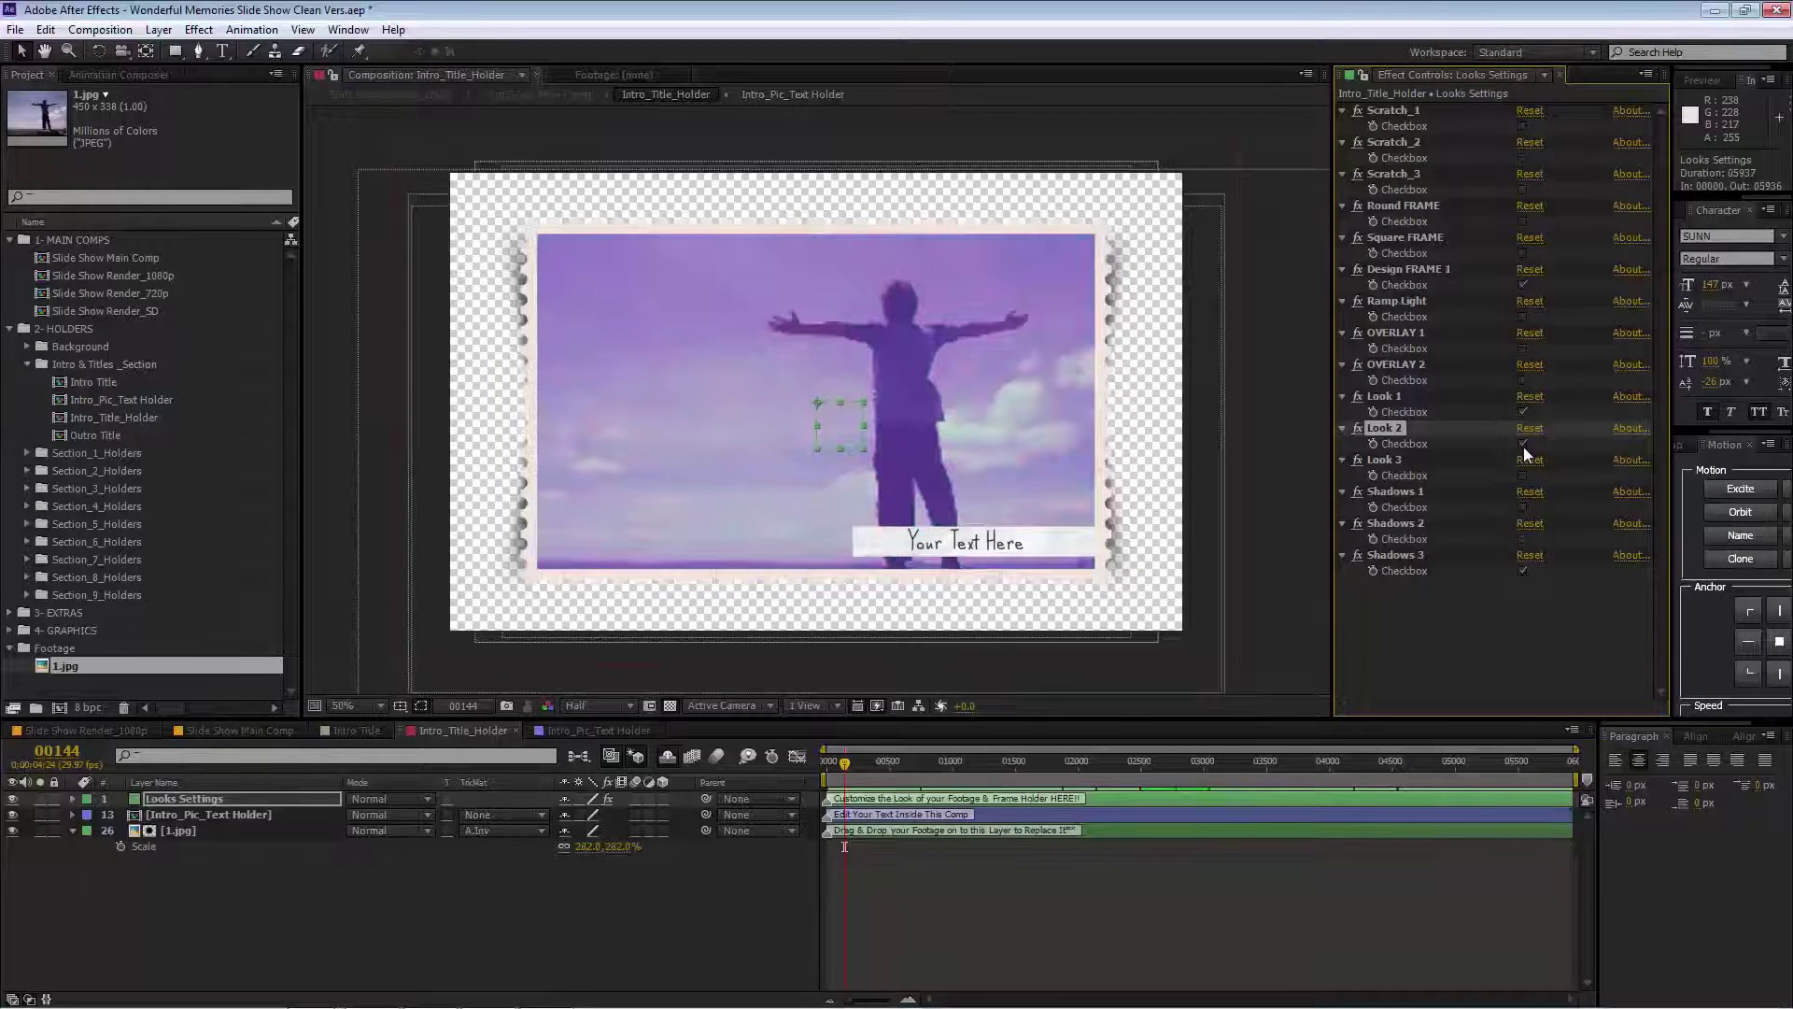
{"action": "left_click", "coordinate": [1523, 445]}
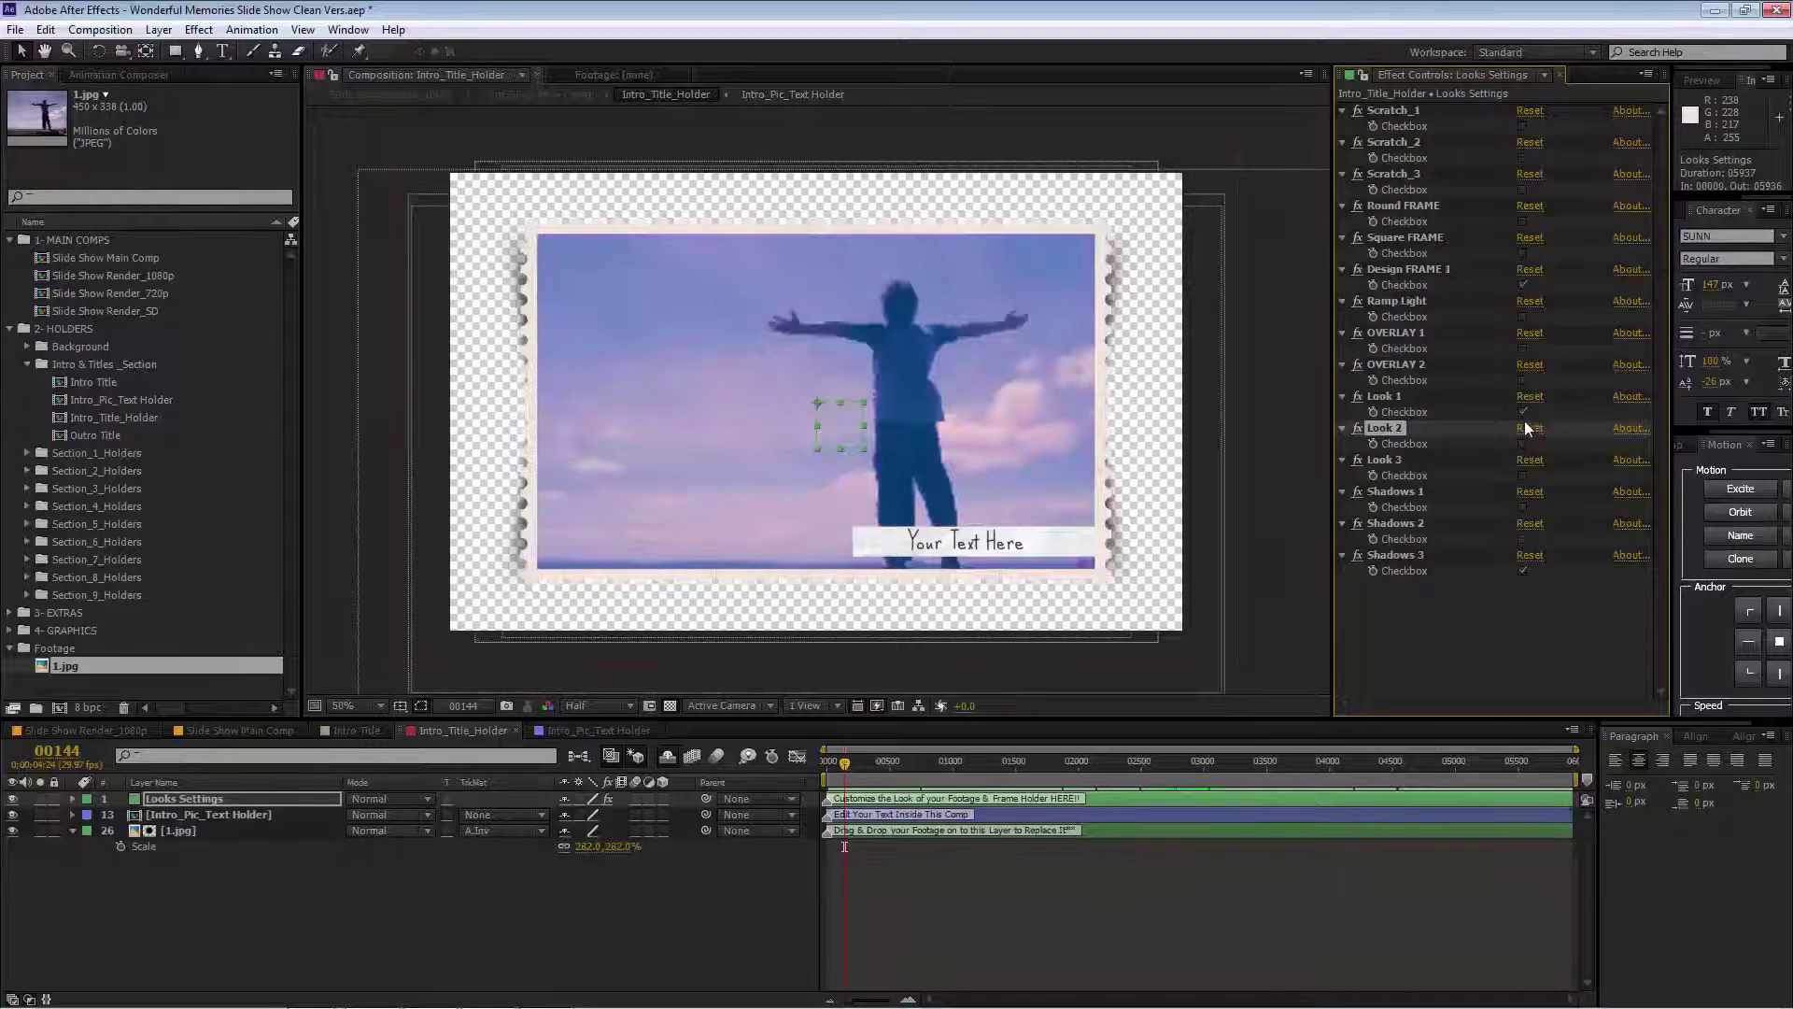
{"action": "left_click", "coordinate": [426, 895]}
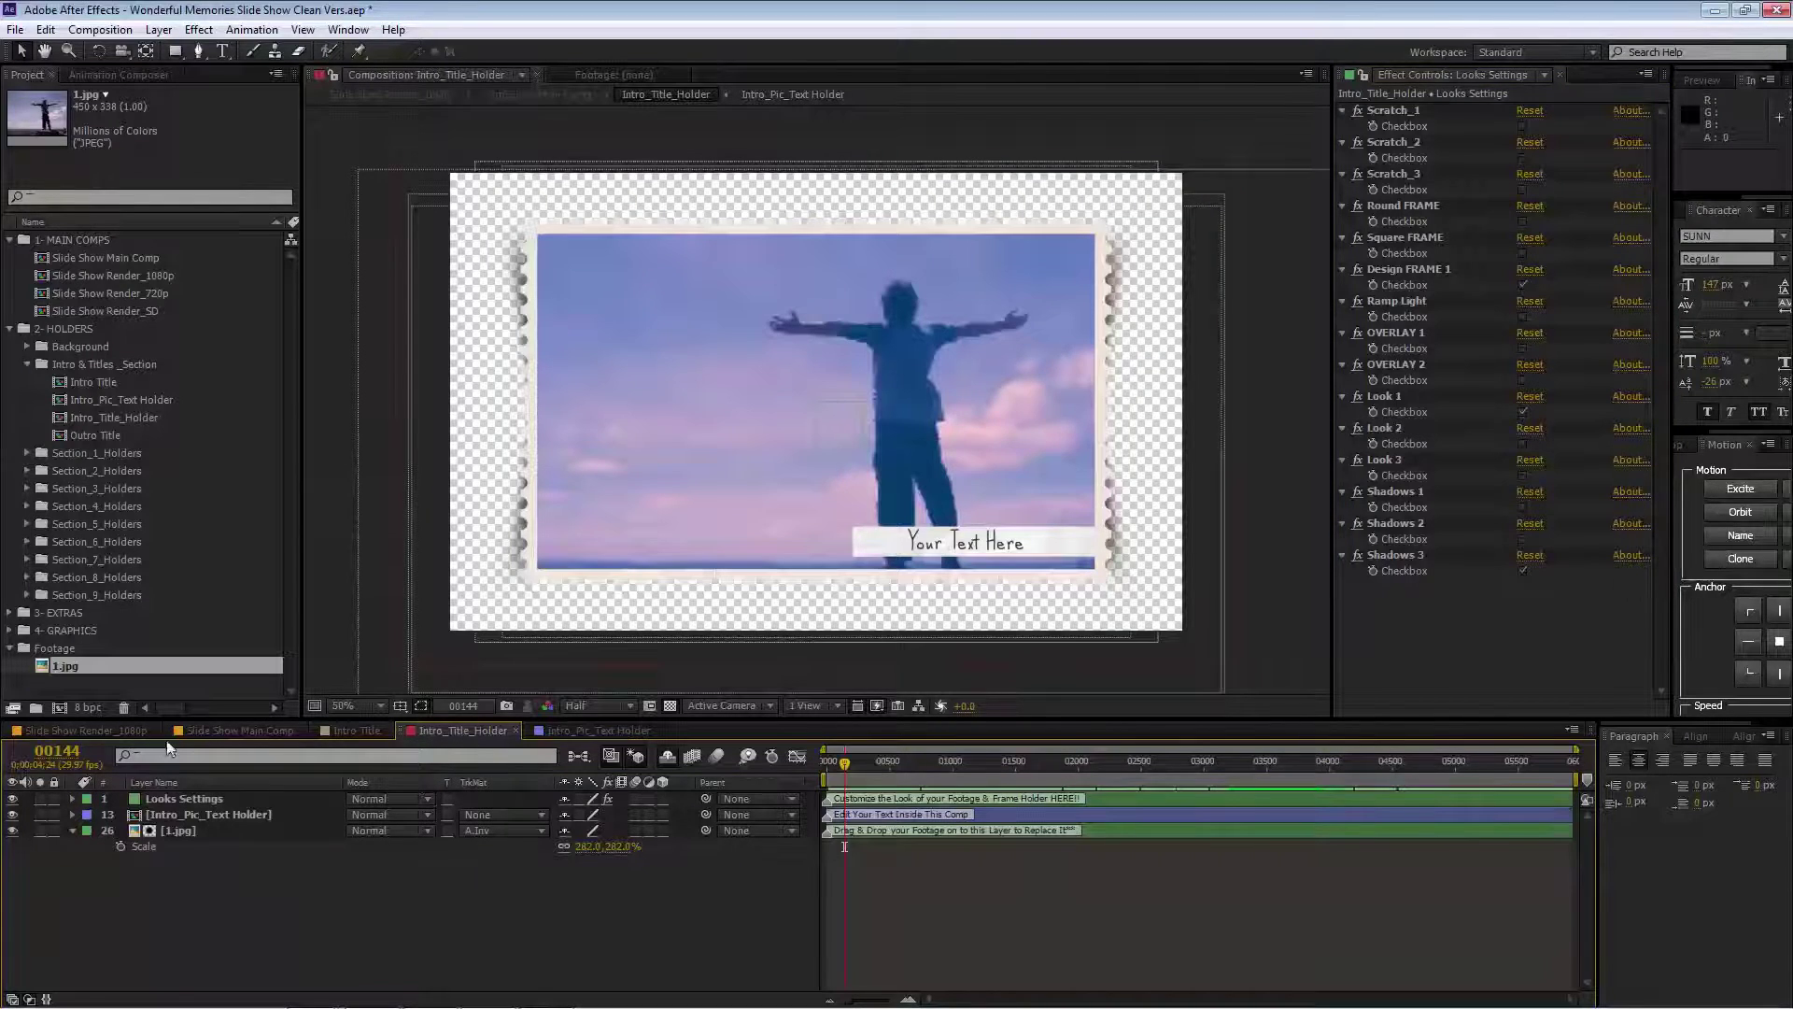
{"action": "left_click", "coordinate": [217, 729]}
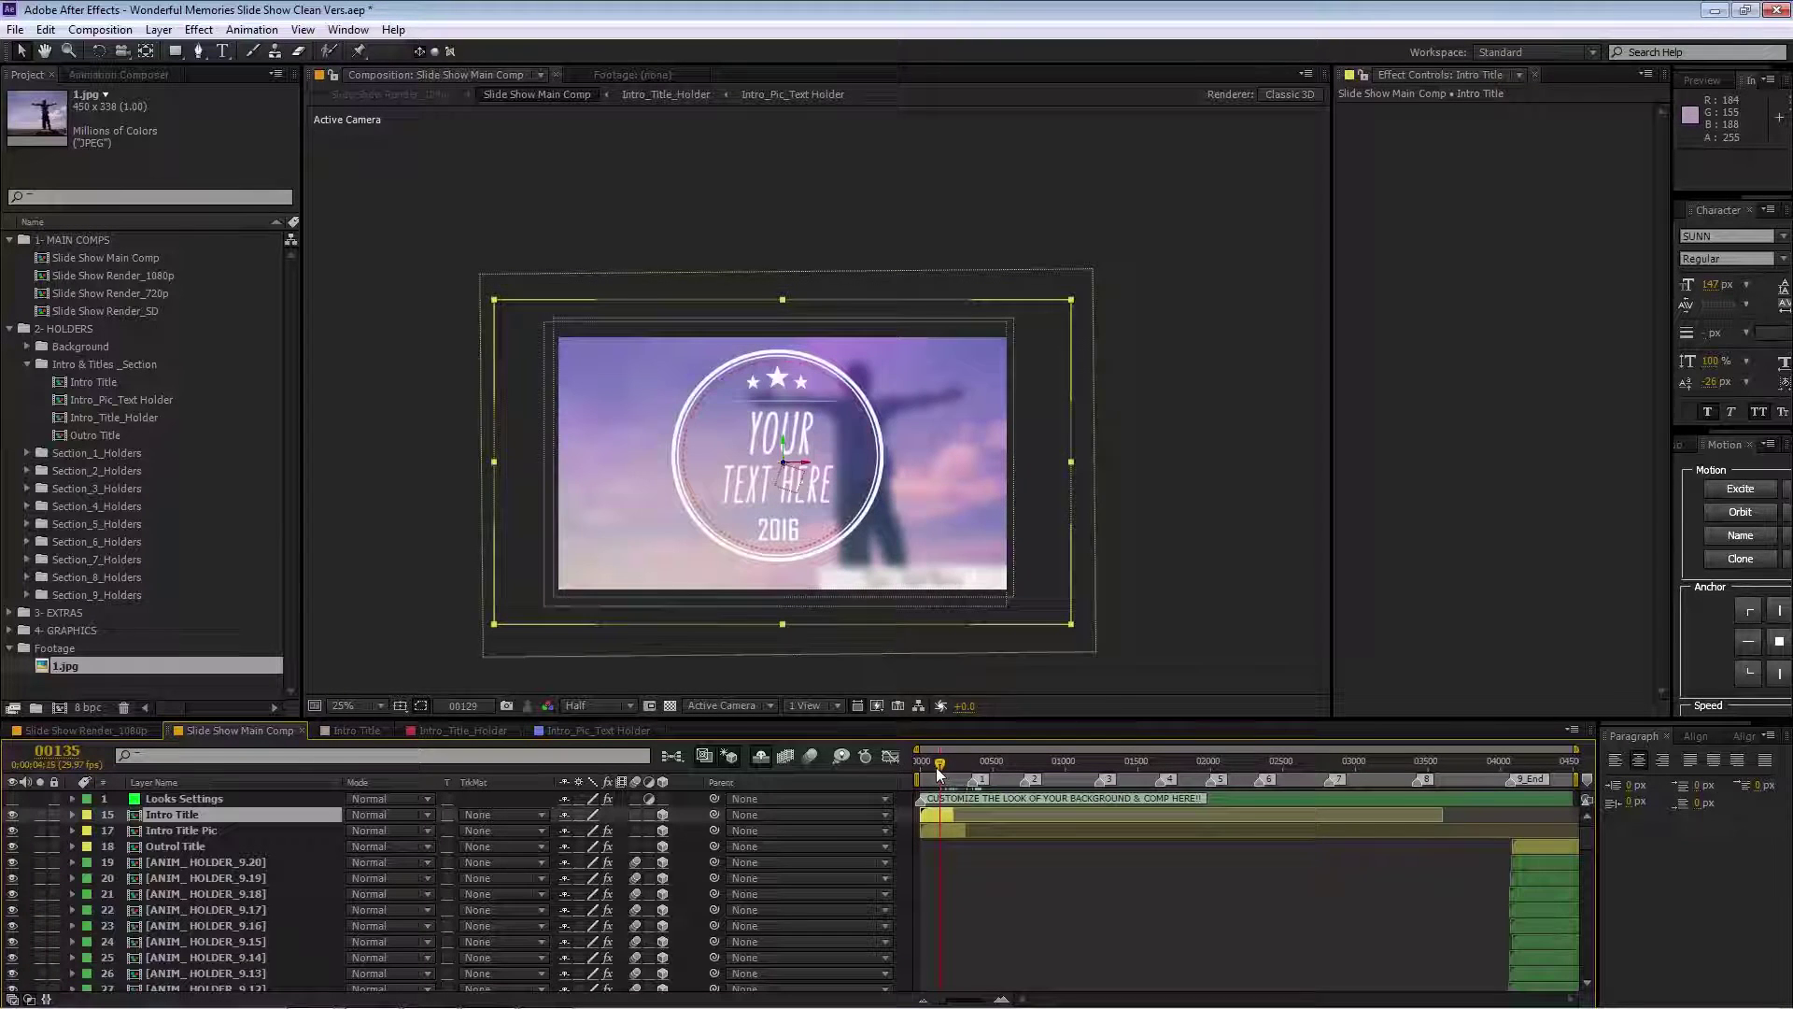
Move the Slide Show Main Comp to frame 00206 to show the captioned 1.jpg photo
{"action": "left_click_drag", "start_coordinate": [938, 770], "coordinate": [950, 774]}
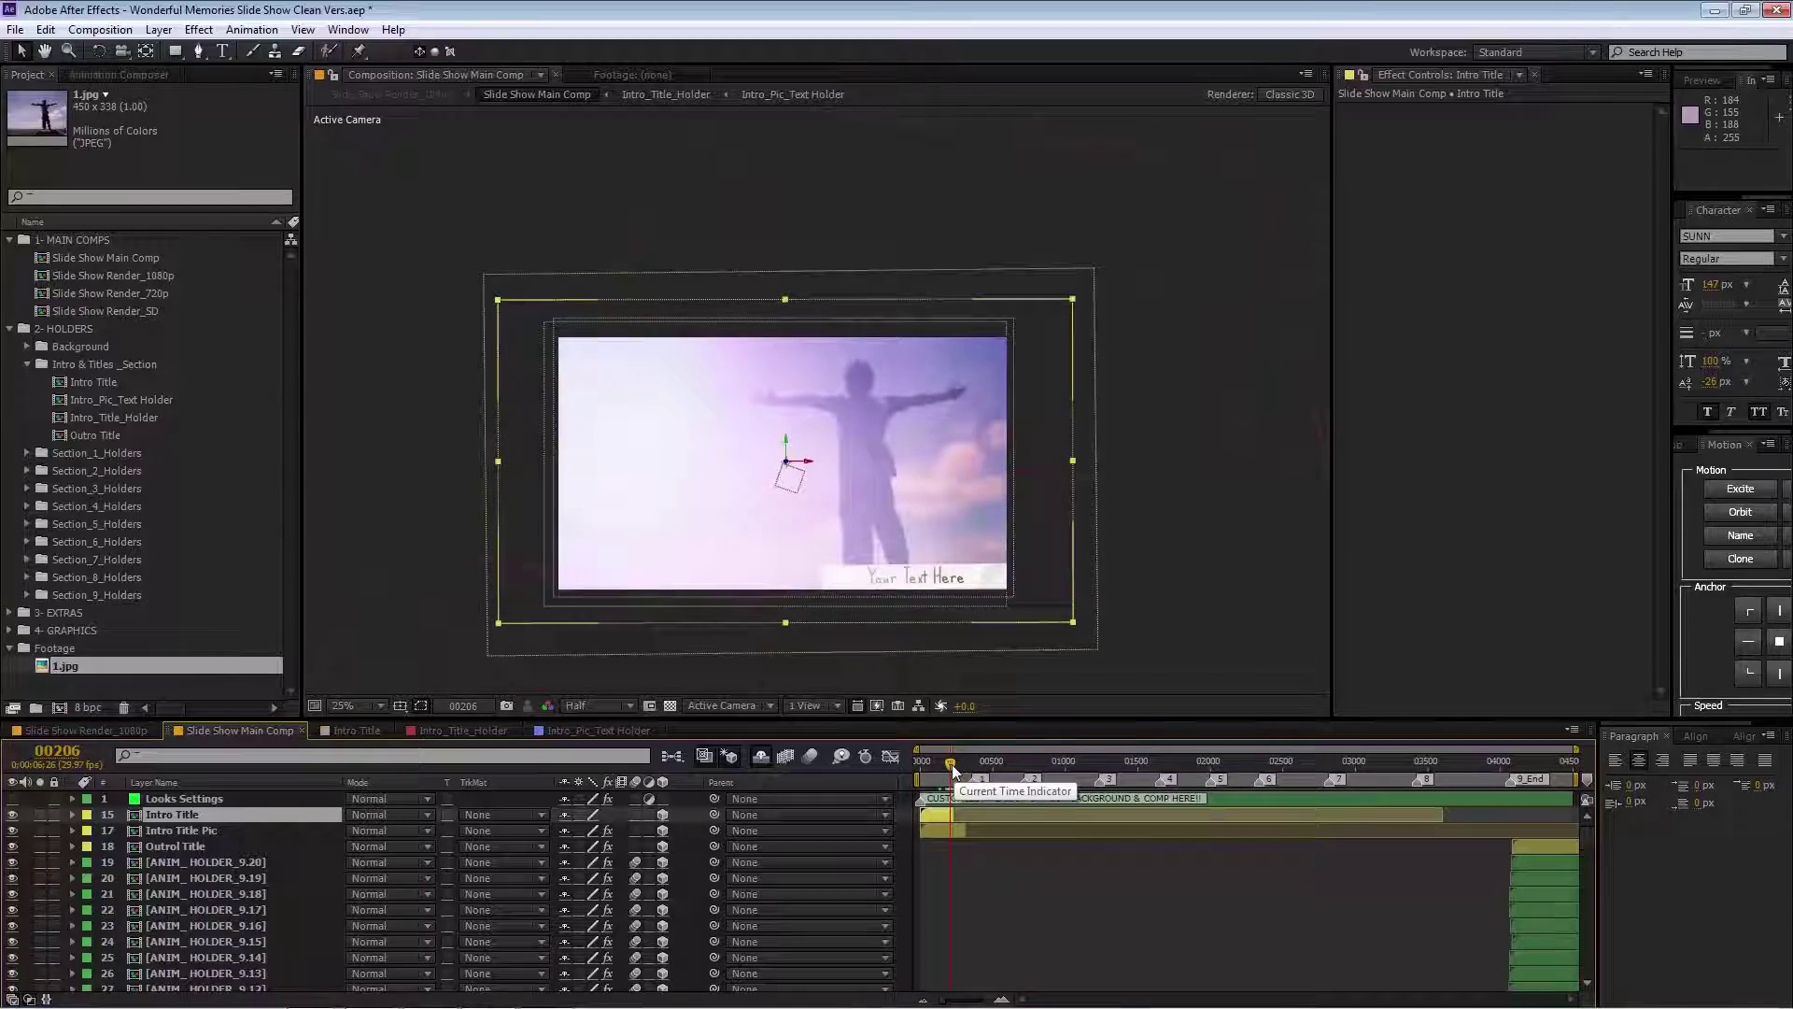